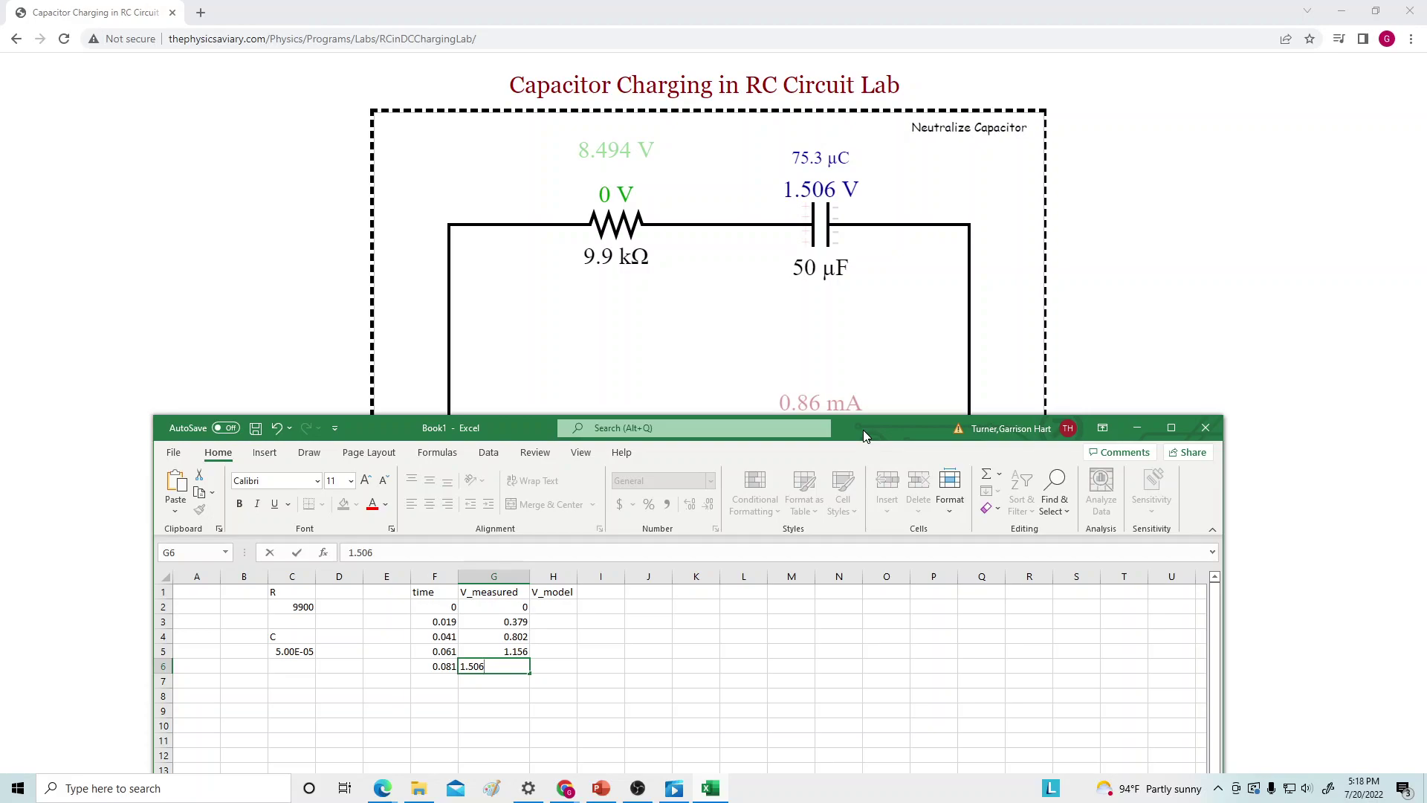
# Uncover the circuit simulation, close the switch to charge the capacitor, and open it at a charging time of about 0.100 s.
pyautogui.moveTo(864, 429); pyautogui.dragTo(858, 611)
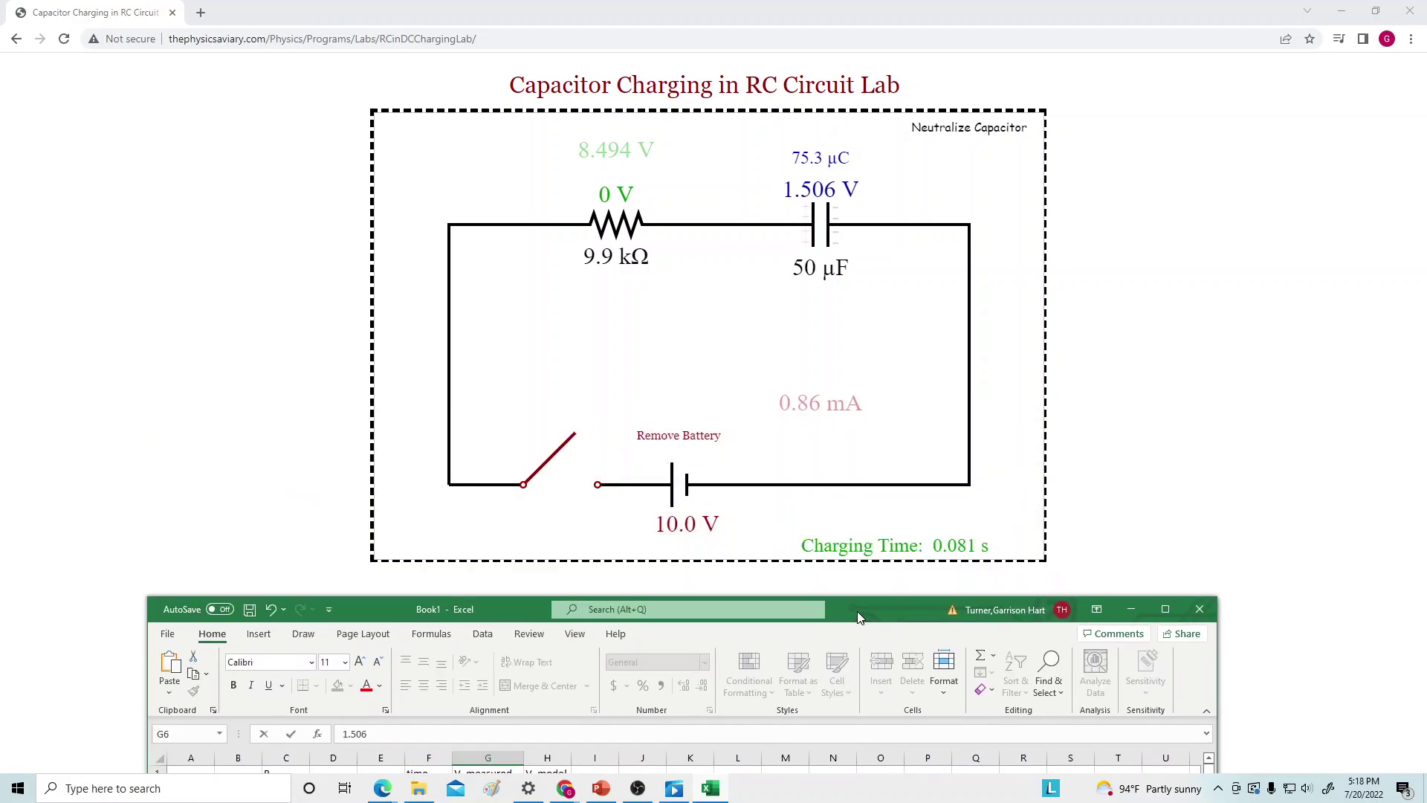
pyautogui.click(553, 462)
pyautogui.click(550, 462)
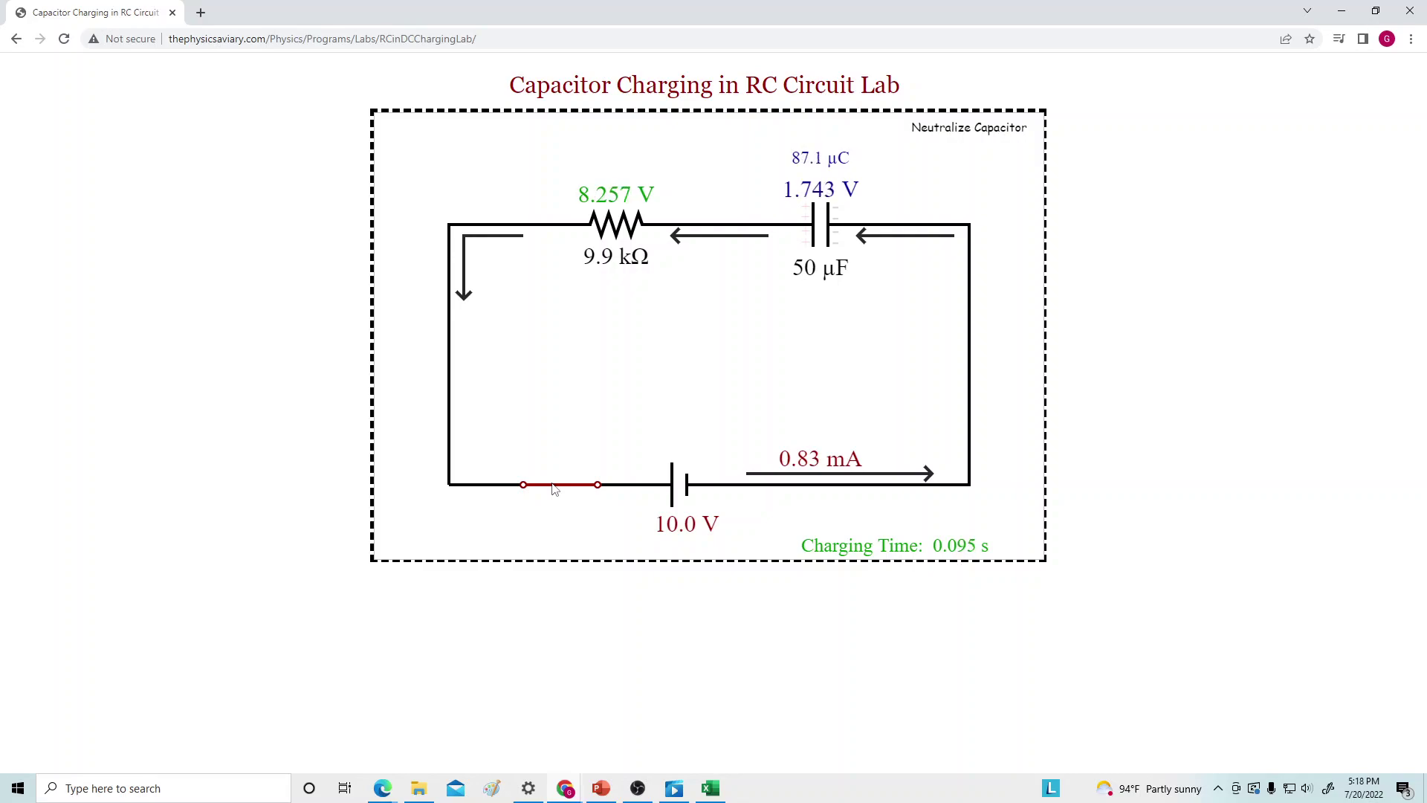
pyautogui.click(555, 487)
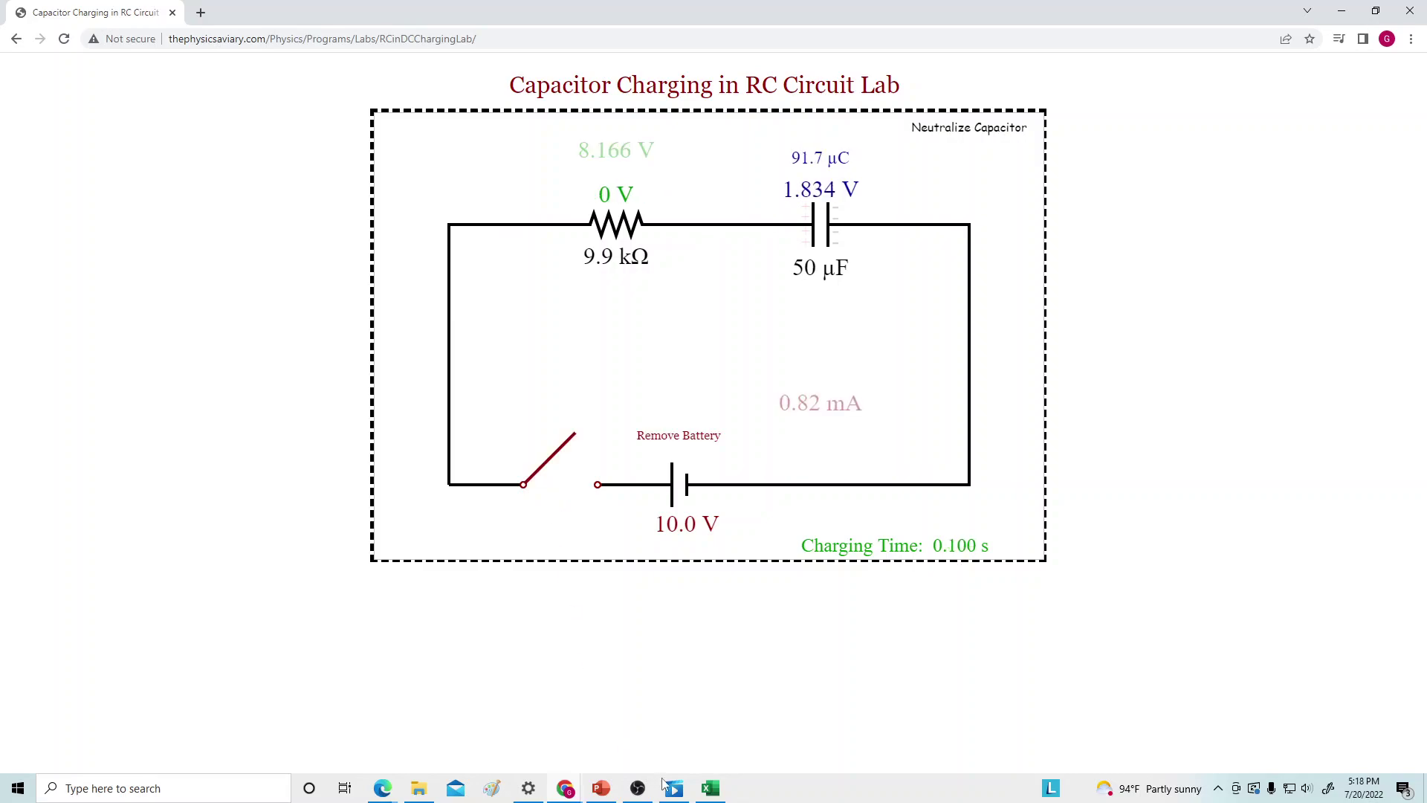
# Switch to Excel and record time 0.1 with measured voltage 1.834 in row 7.
pyautogui.click(709, 788)
pyautogui.moveTo(877, 606); pyautogui.dragTo(868, 388)
pyautogui.click(412, 647)
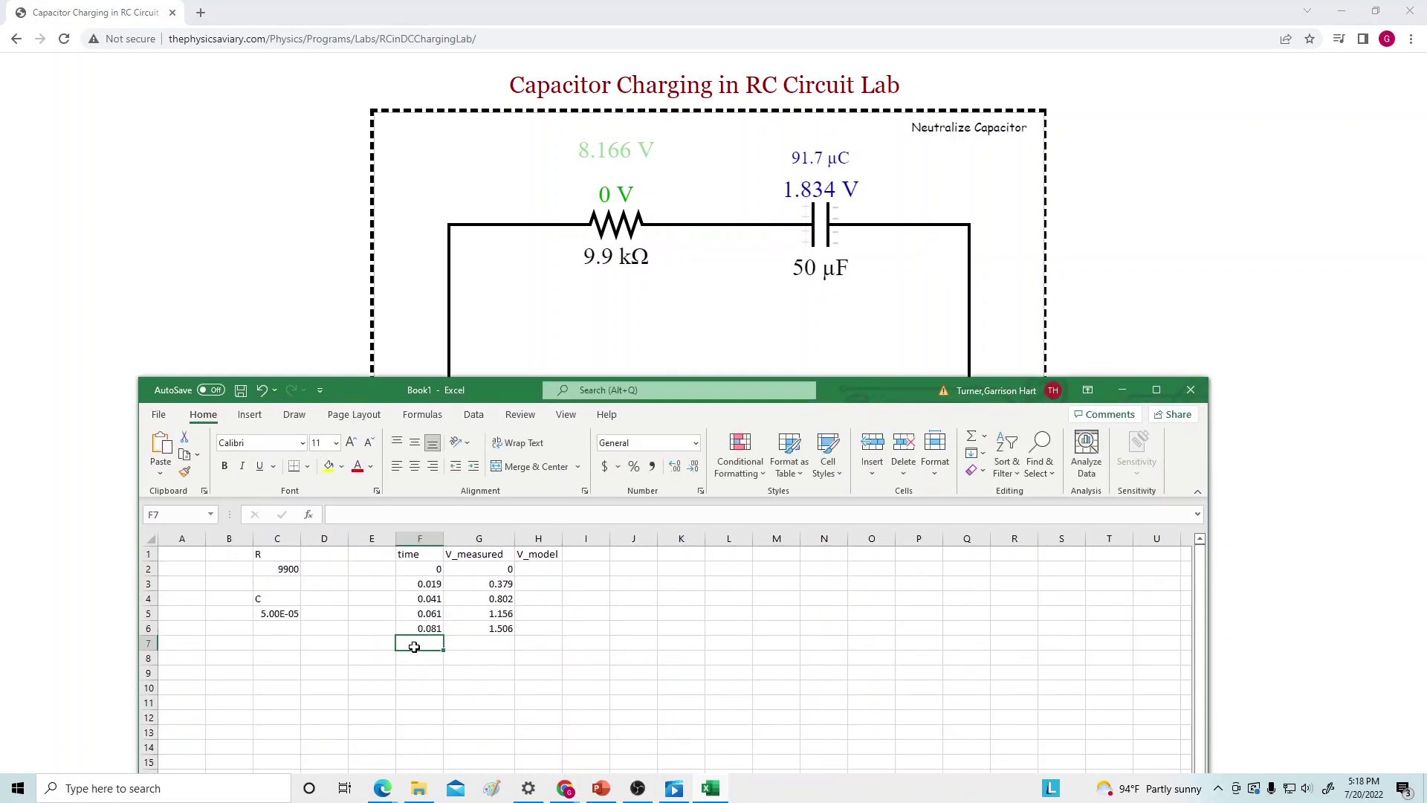
pyautogui.write('0.1')
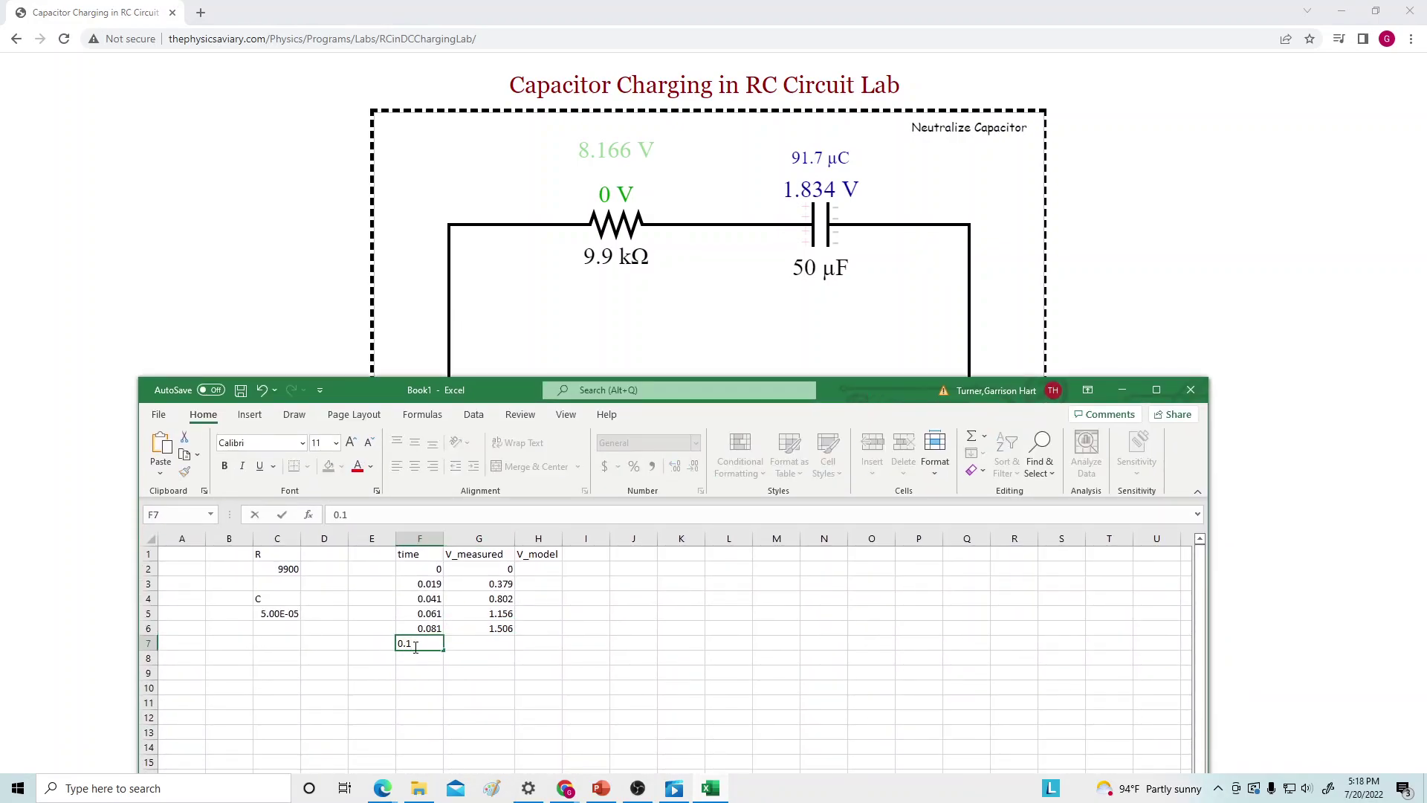
pyautogui.press('Tab')
pyautogui.write('1.')
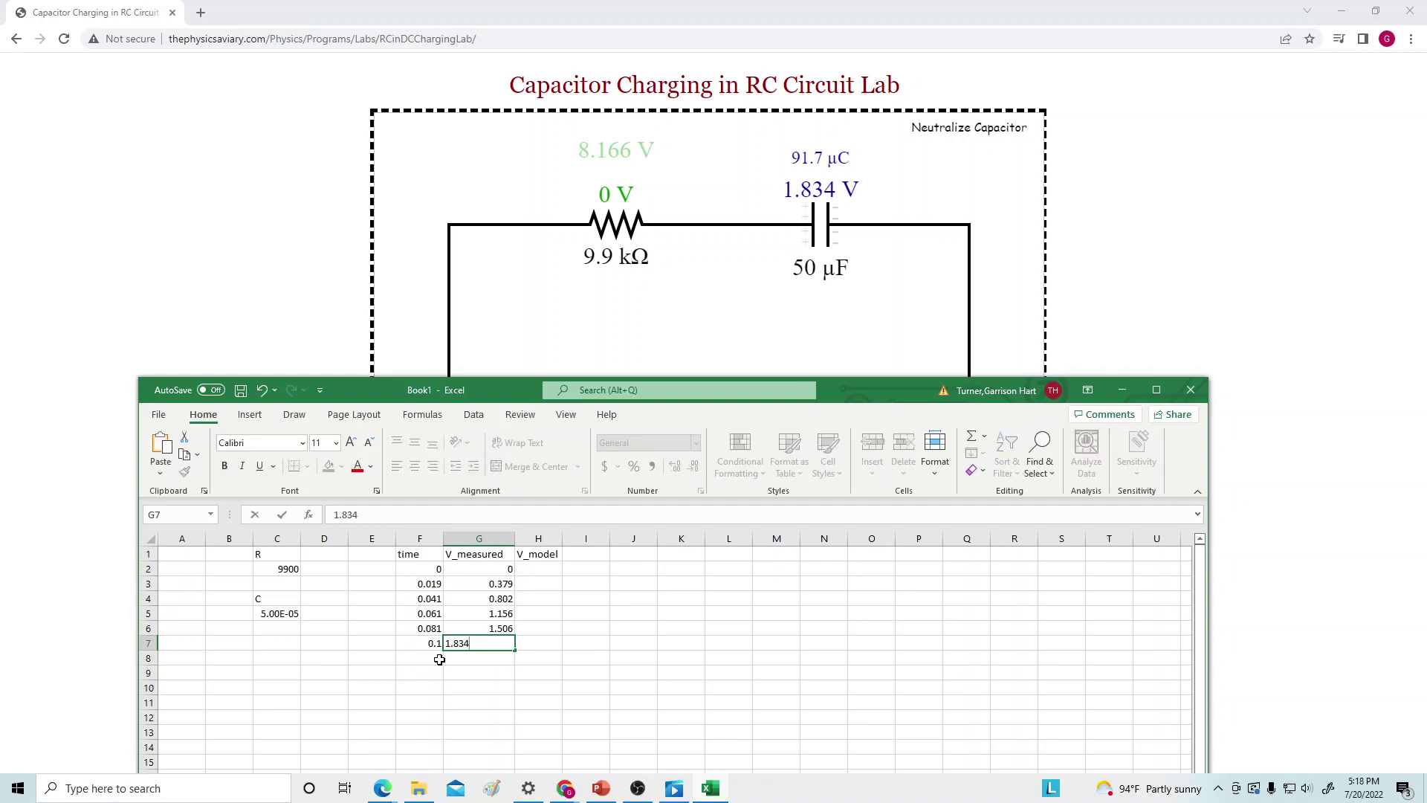
pyautogui.press('Return')
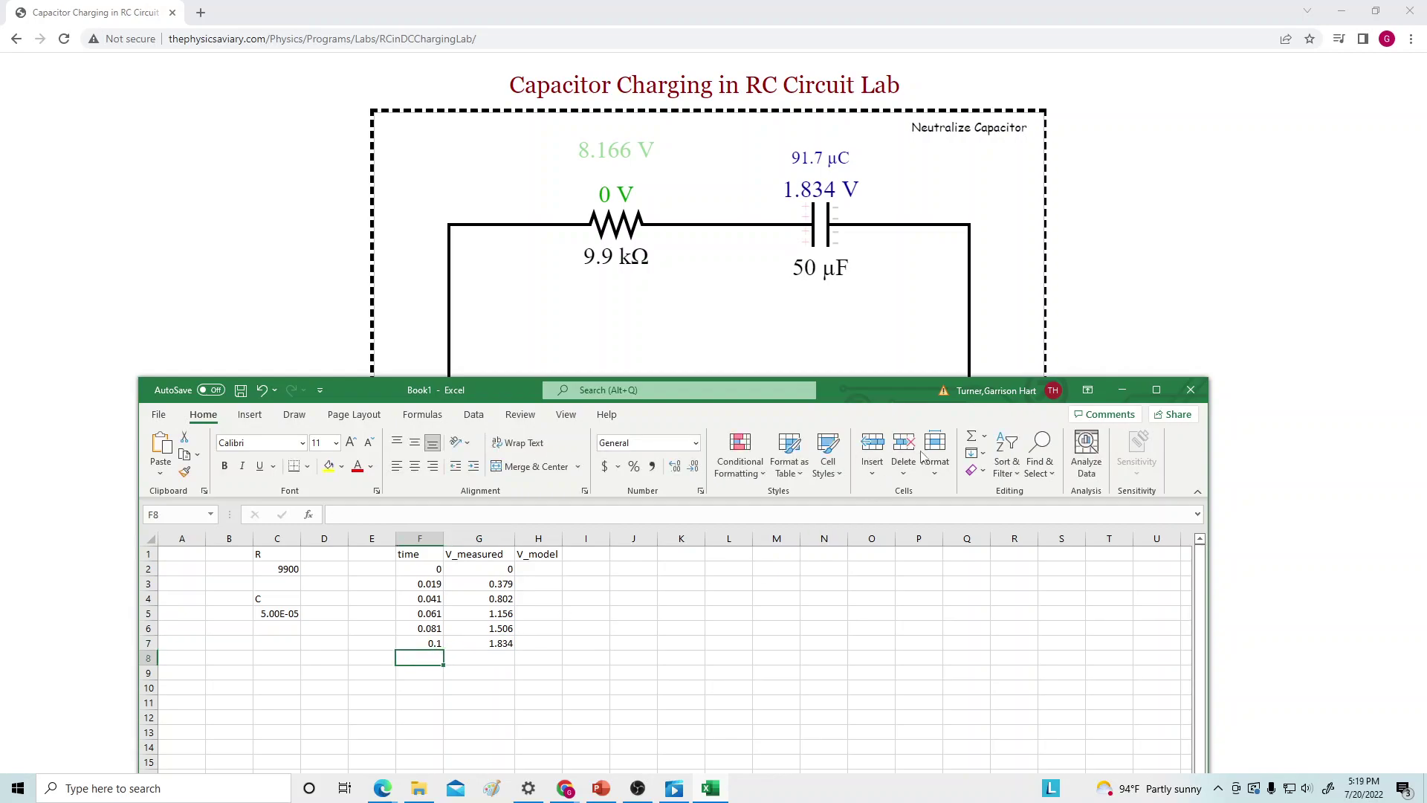
# Return to the circuit simulation and charge the capacitor further, stopping at a charging time of about 0.120 s.
pyautogui.click(1123, 390)
pyautogui.click(552, 466)
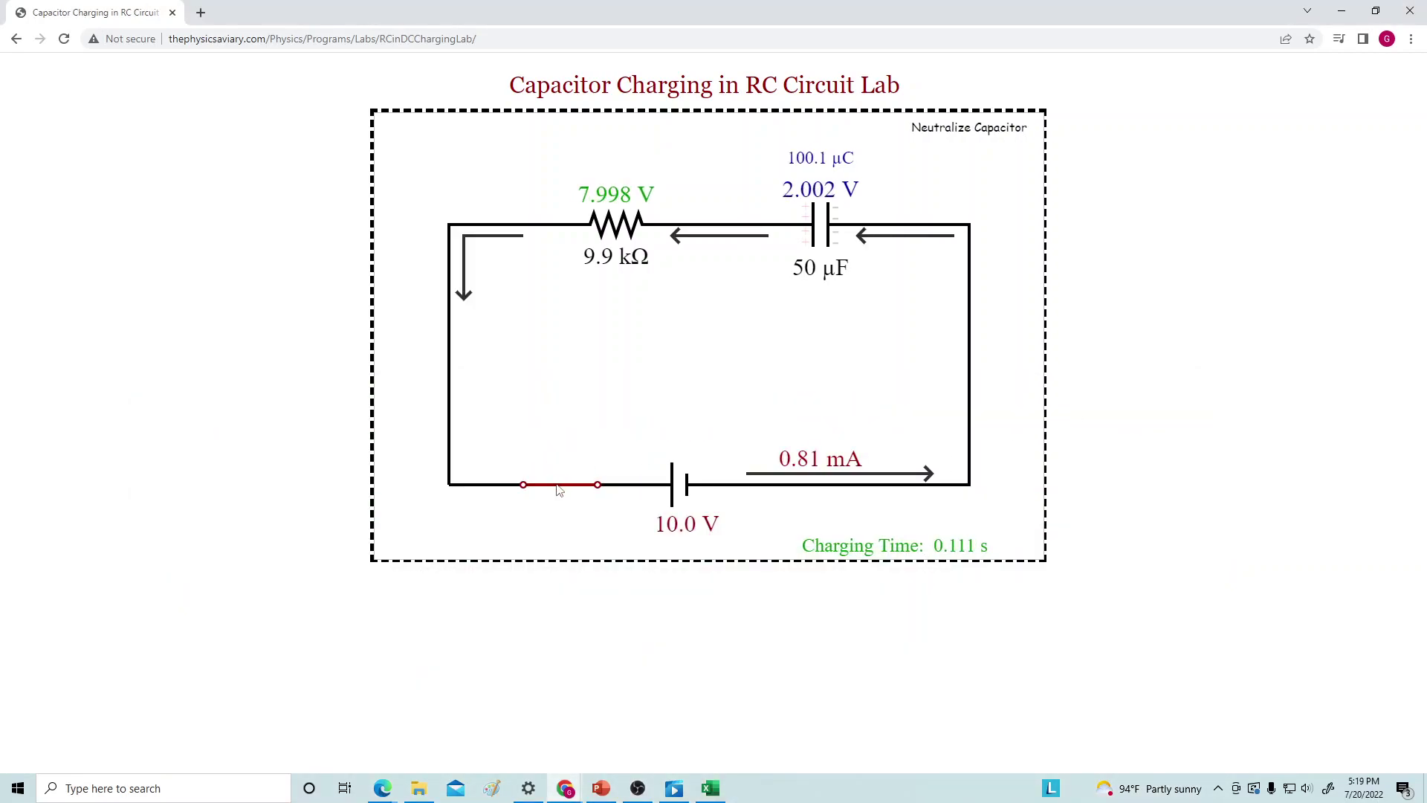
pyautogui.click(559, 486)
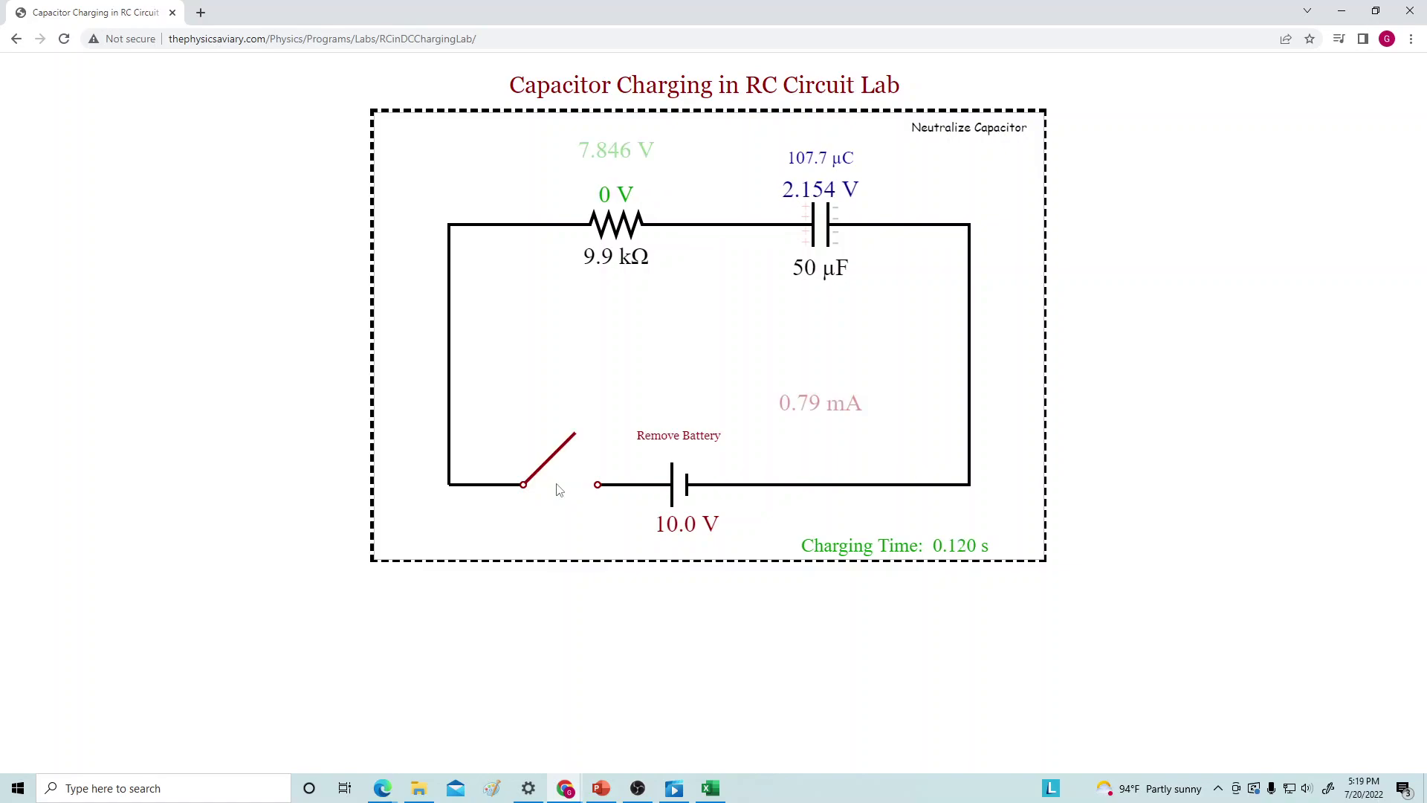
# Switch to Excel and record time 0.12 with measured voltage 2.154 in row 8.
pyautogui.click(715, 791)
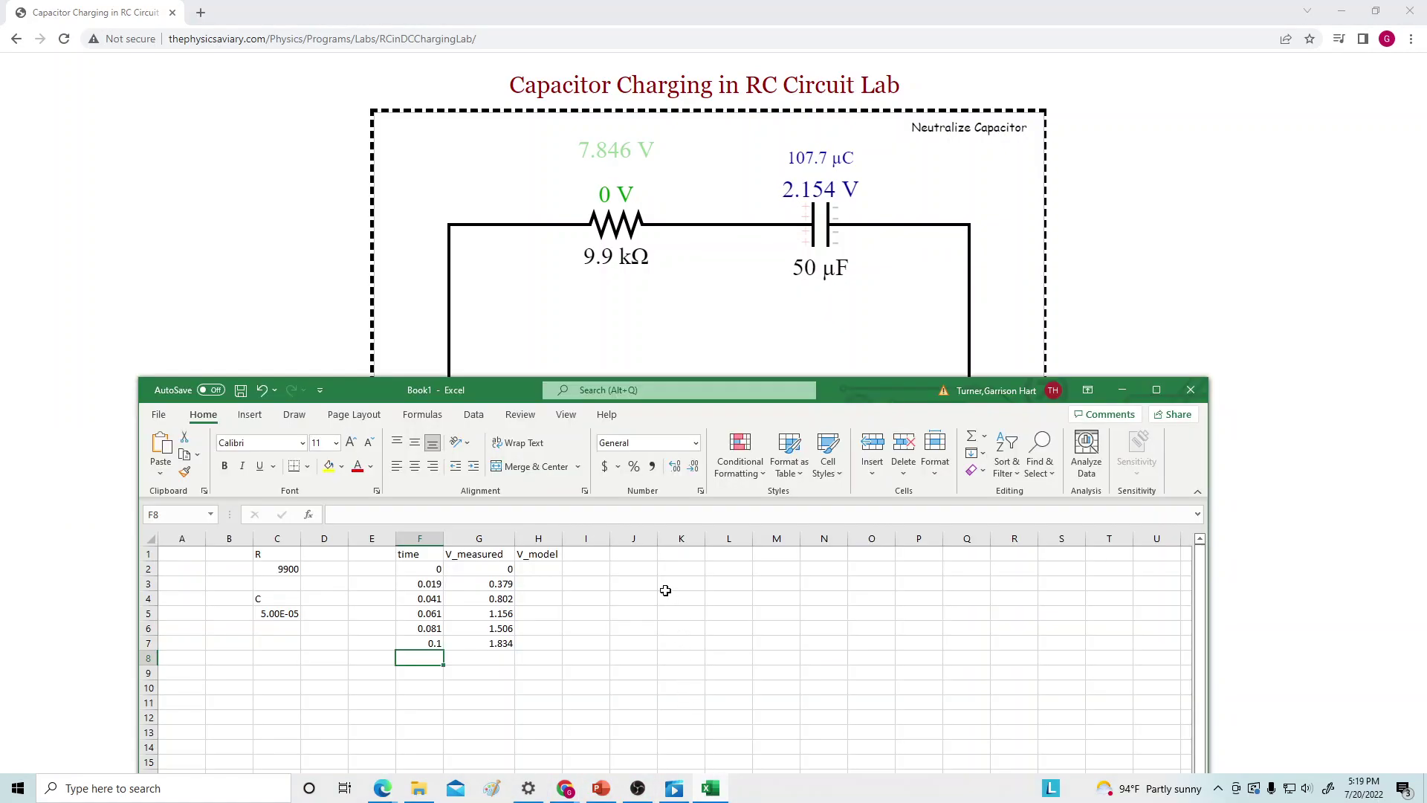
pyautogui.write('0.12')
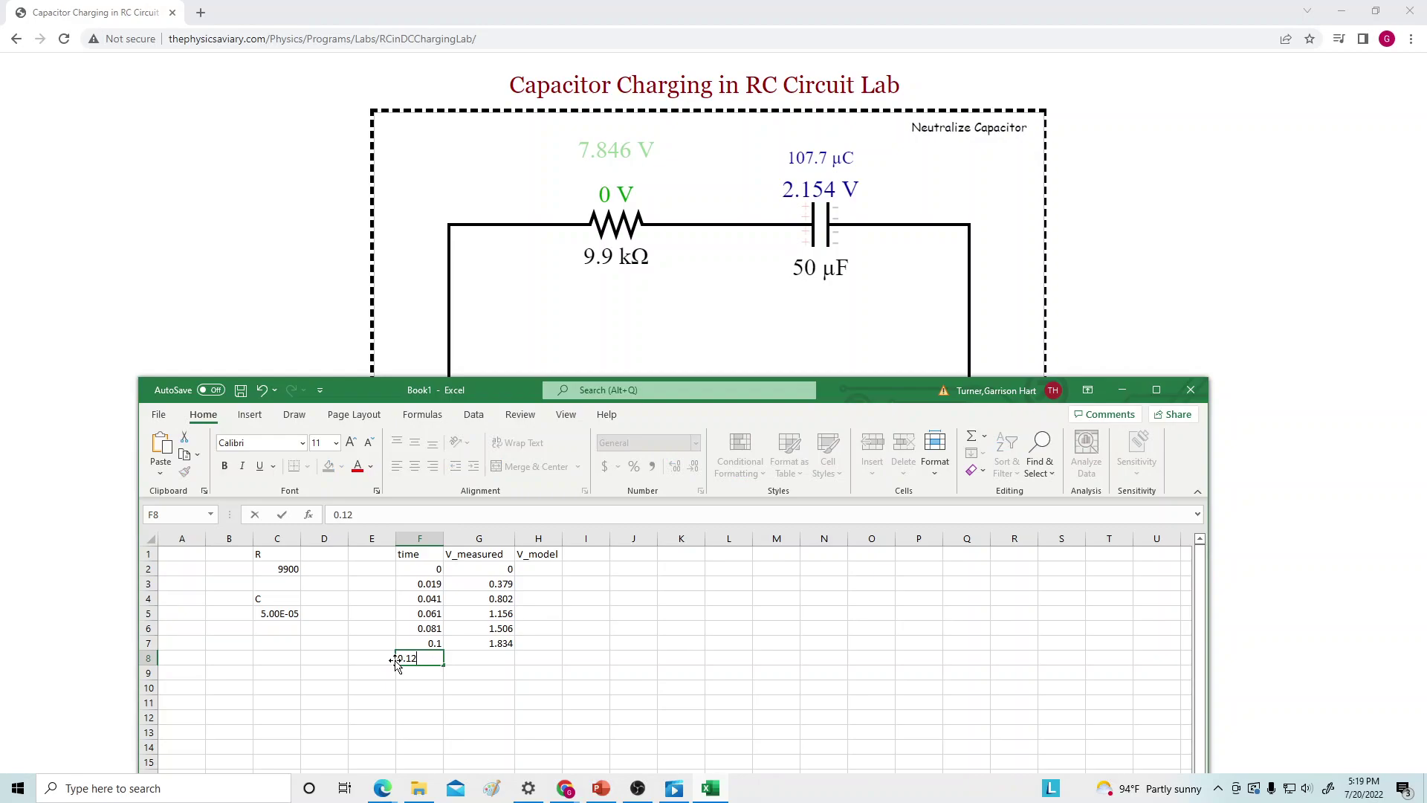
pyautogui.press('Tab')
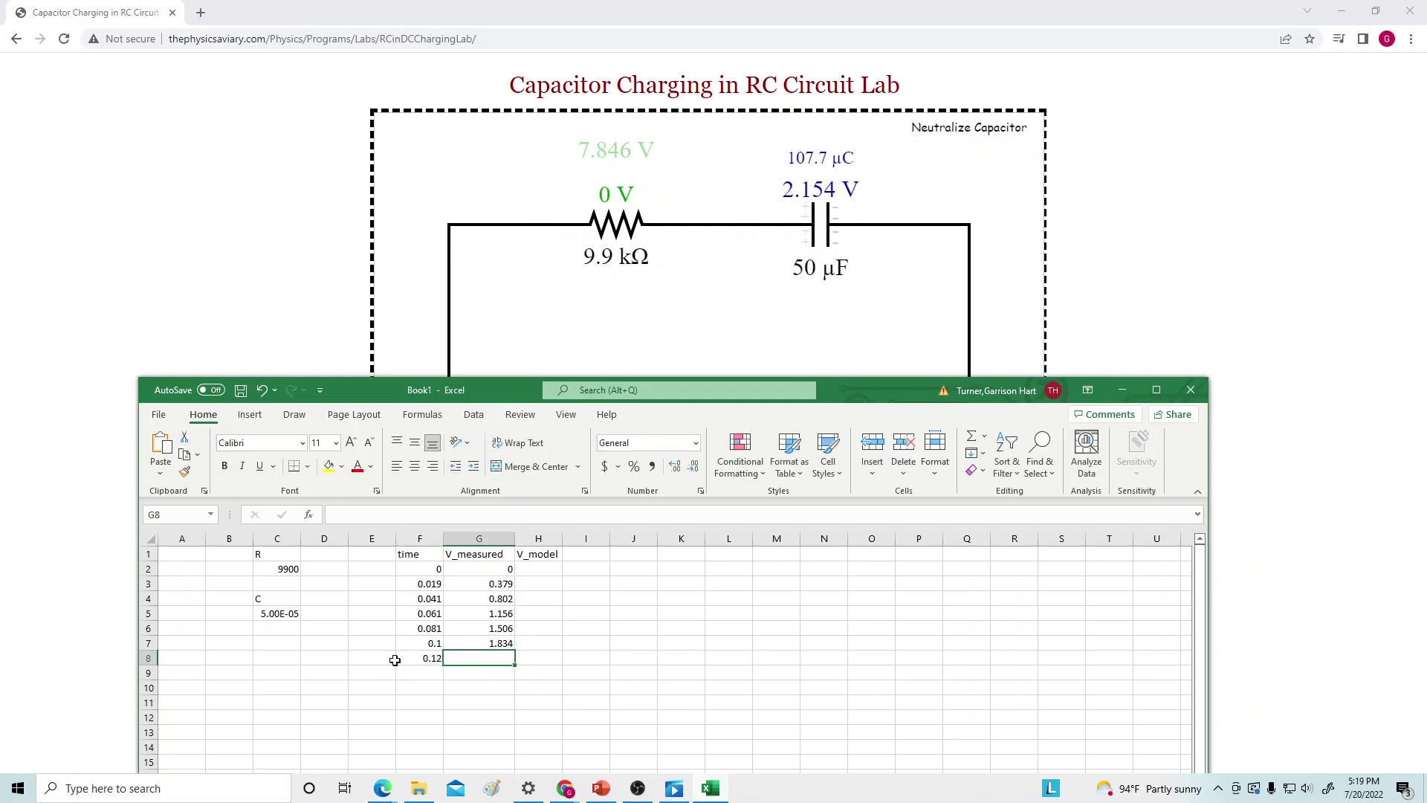
pyautogui.write('2.154')
pyautogui.press('Return')
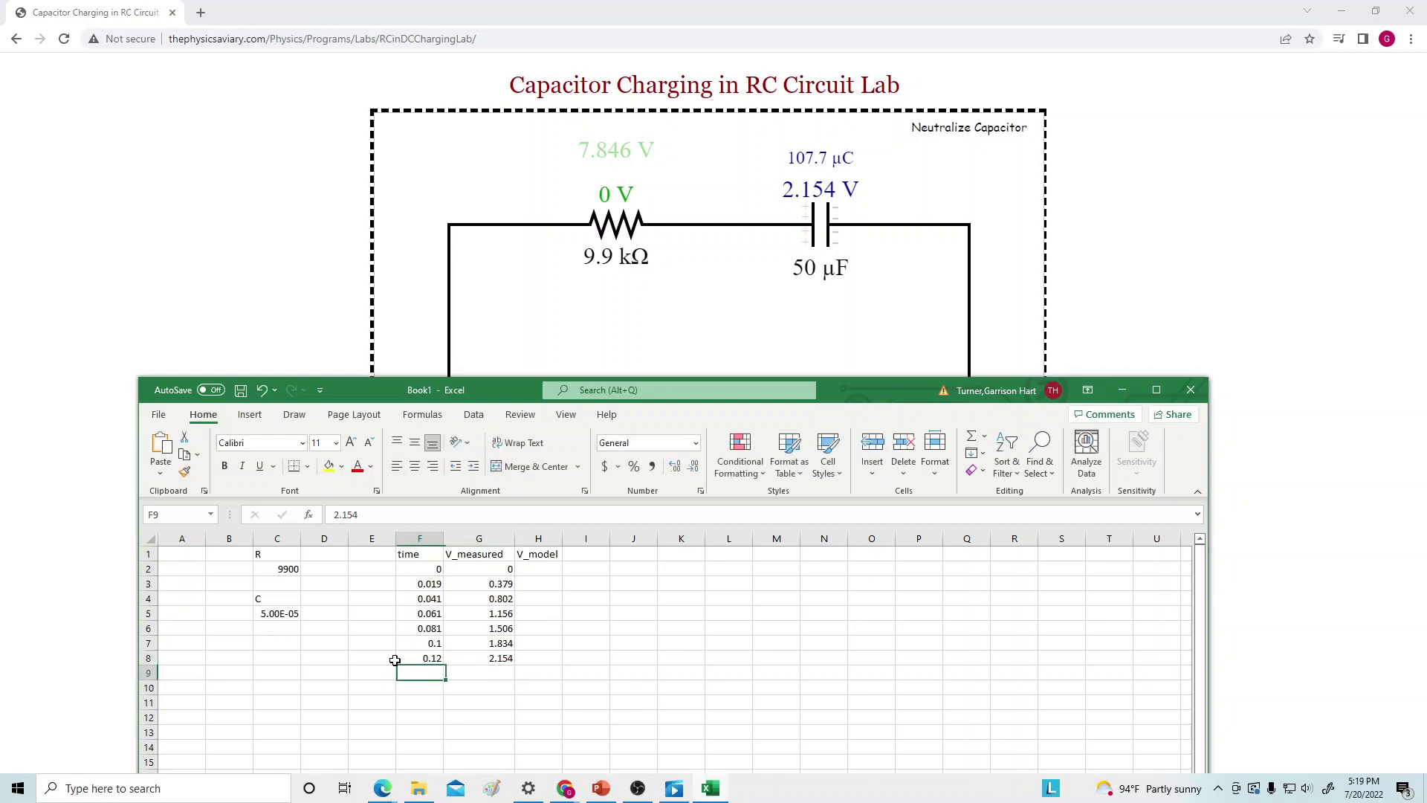
# Return to the circuit simulation and charge the capacitor further, stopping at a charging time of about 0.140 s.
pyautogui.click(1124, 391)
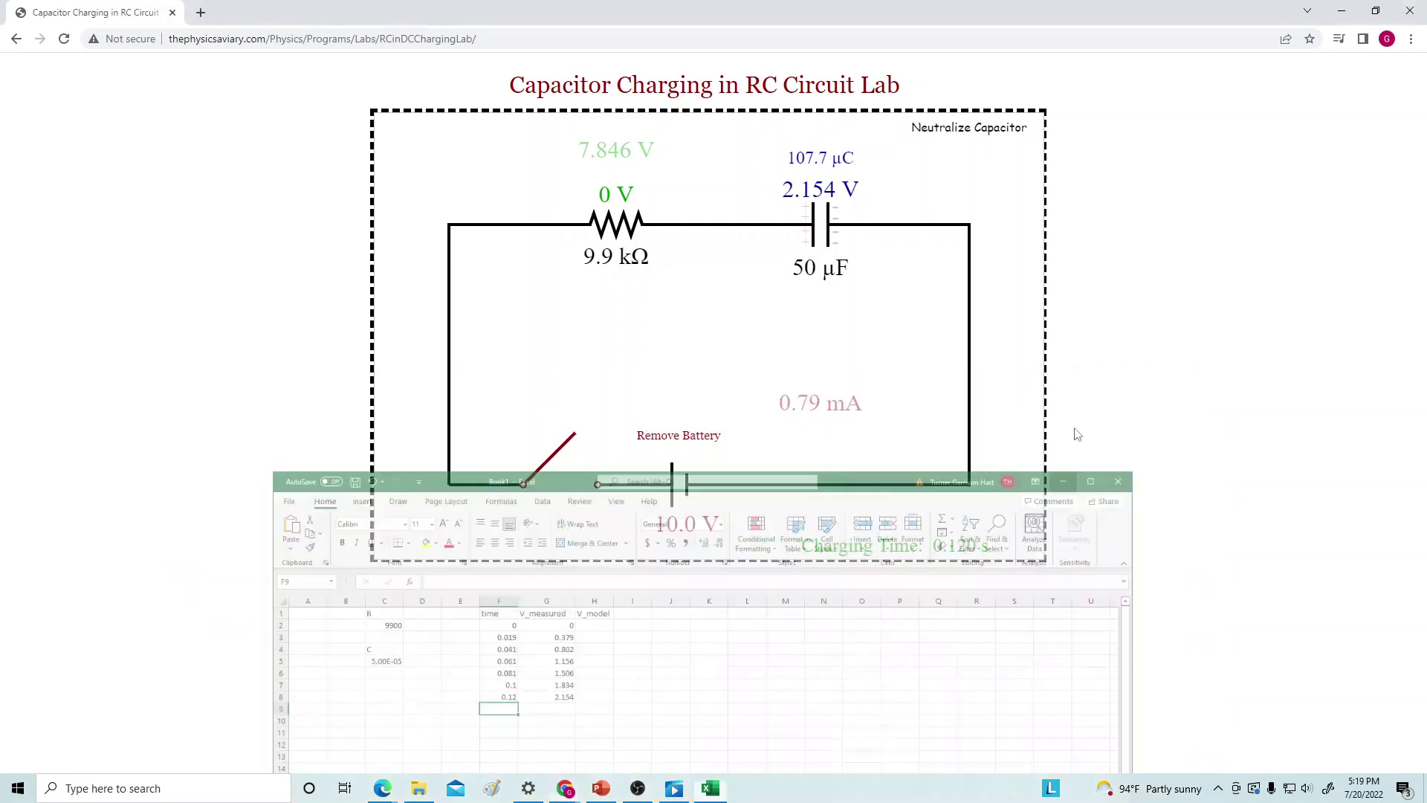
pyautogui.click(550, 467)
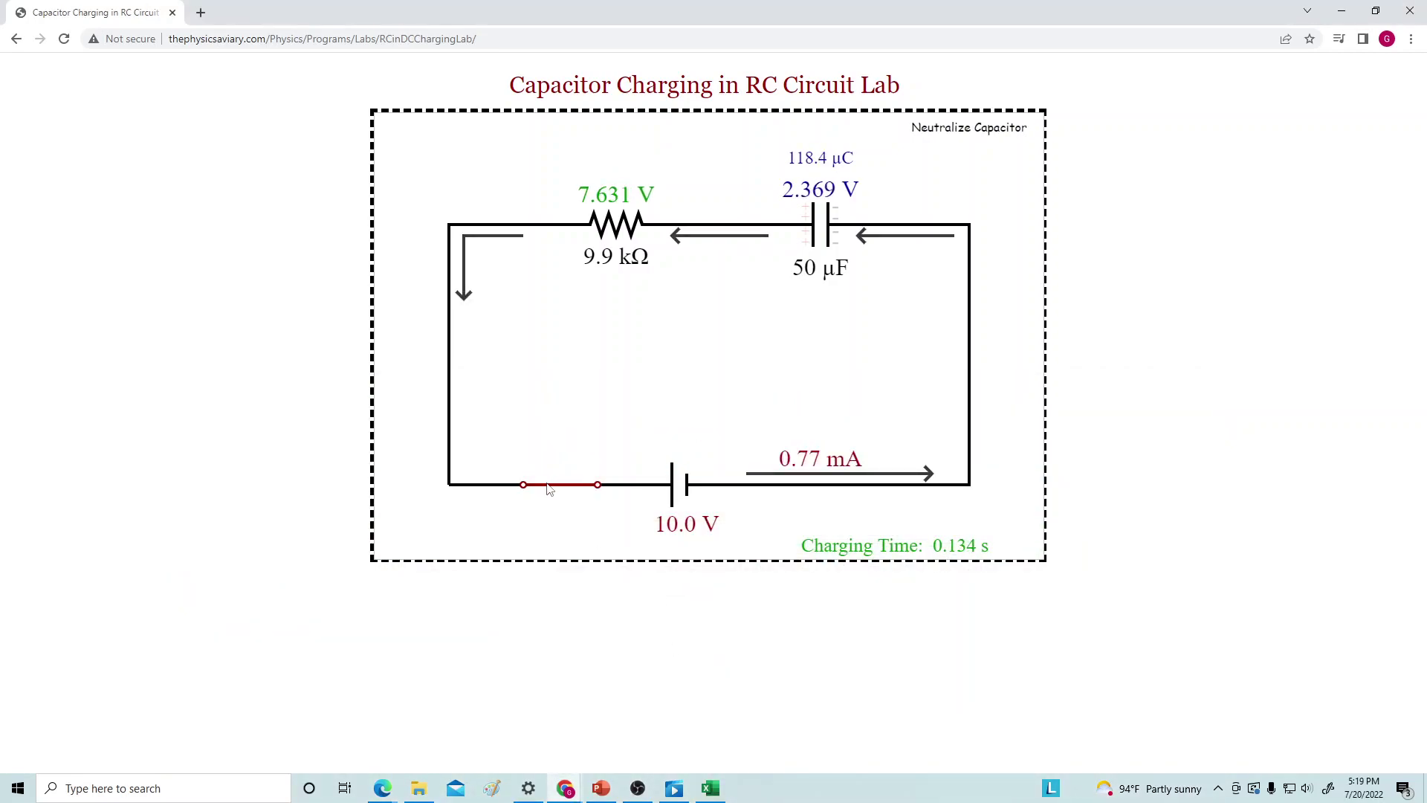
pyautogui.click(550, 487)
# Switch to Excel and record time 0.14 with measured voltage 2.457 in row 9.
pyautogui.click(711, 786)
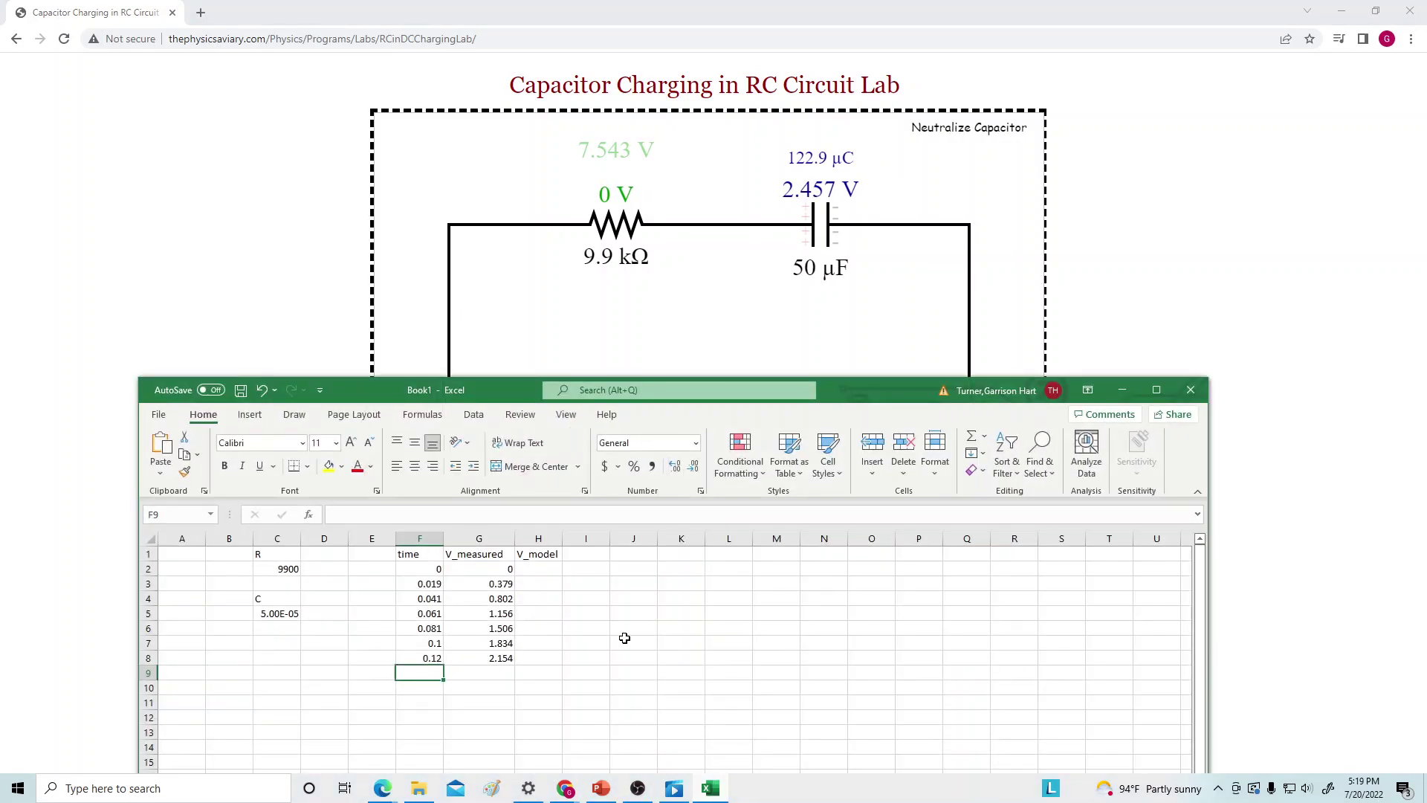
pyautogui.write('0.')
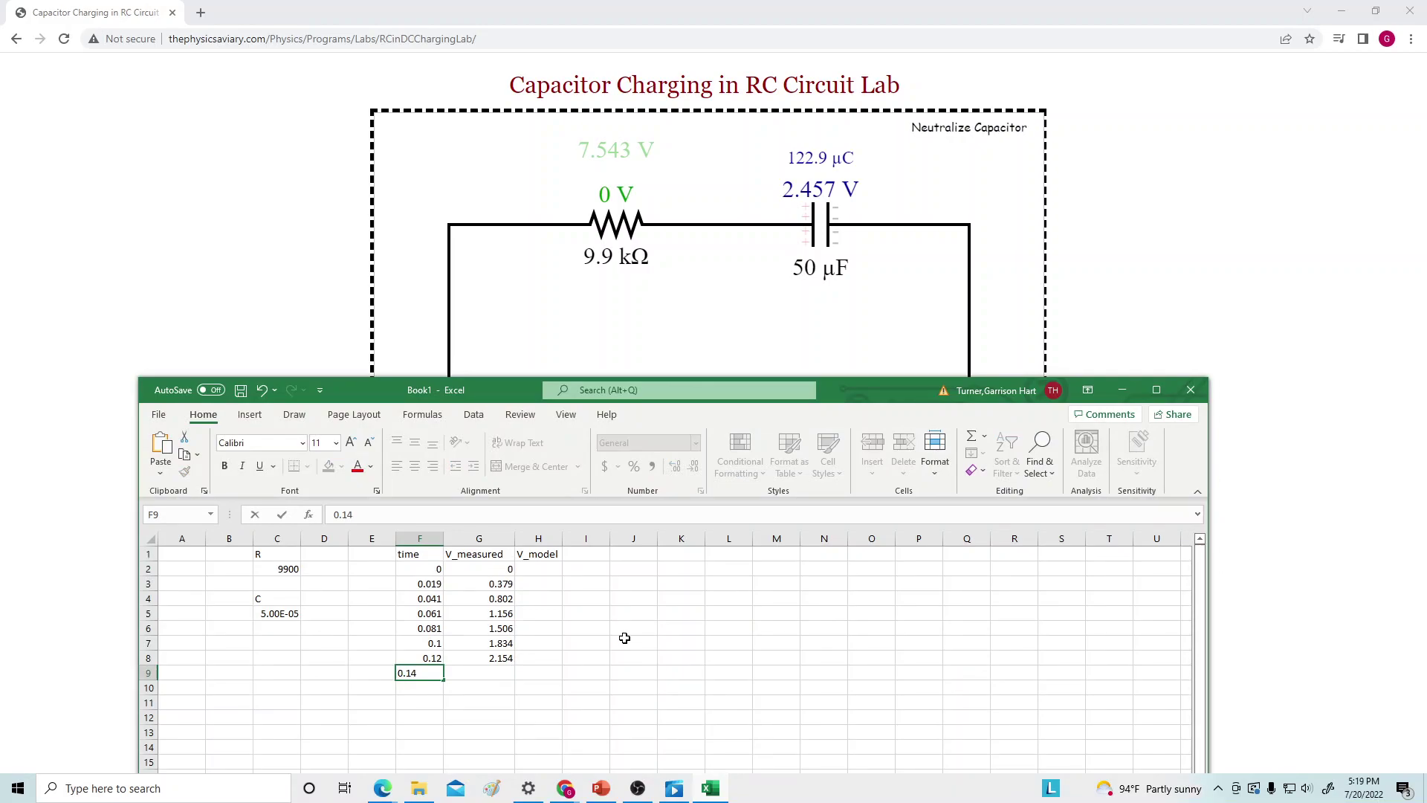
pyautogui.write('14')
pyautogui.press('Tab')
pyautogui.write('2.')
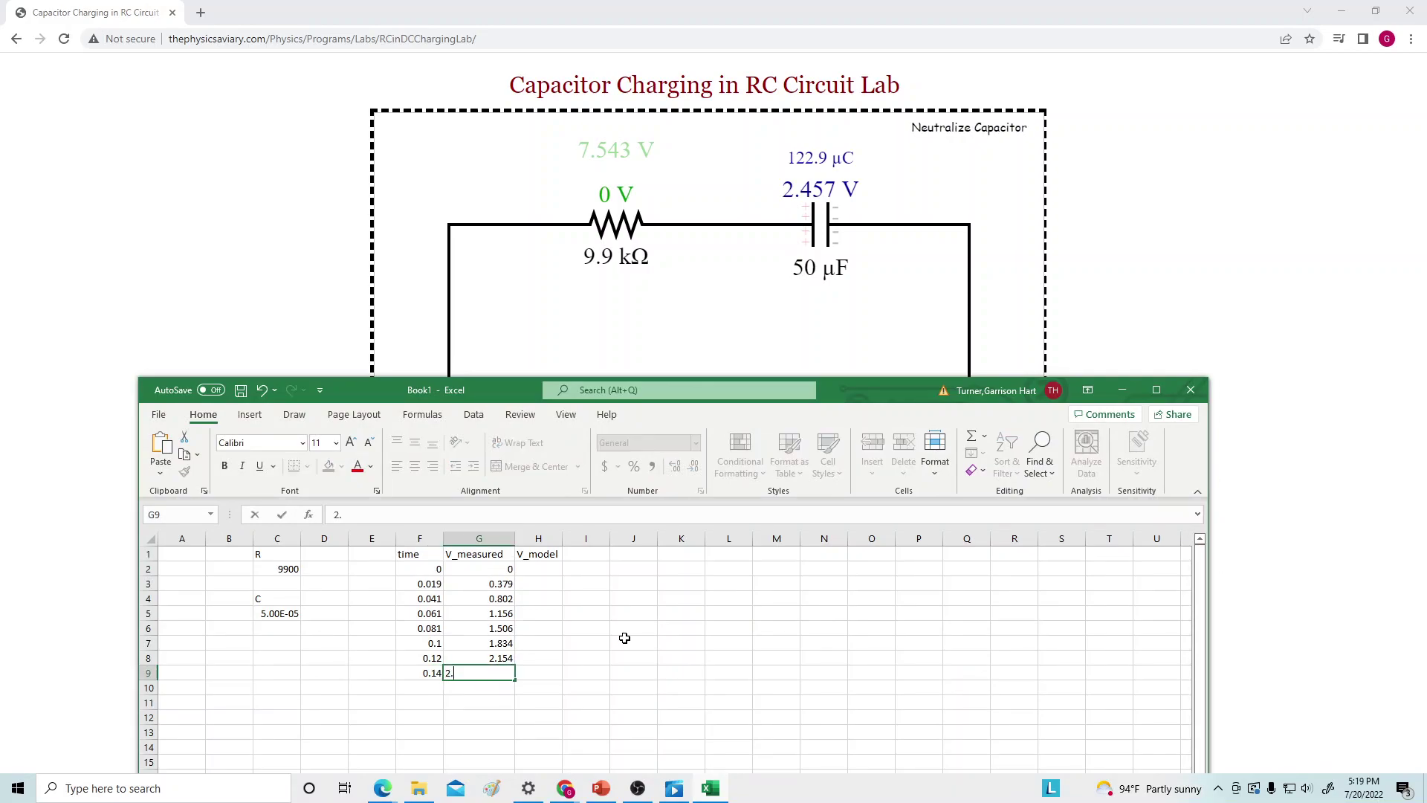
pyautogui.press('Return')
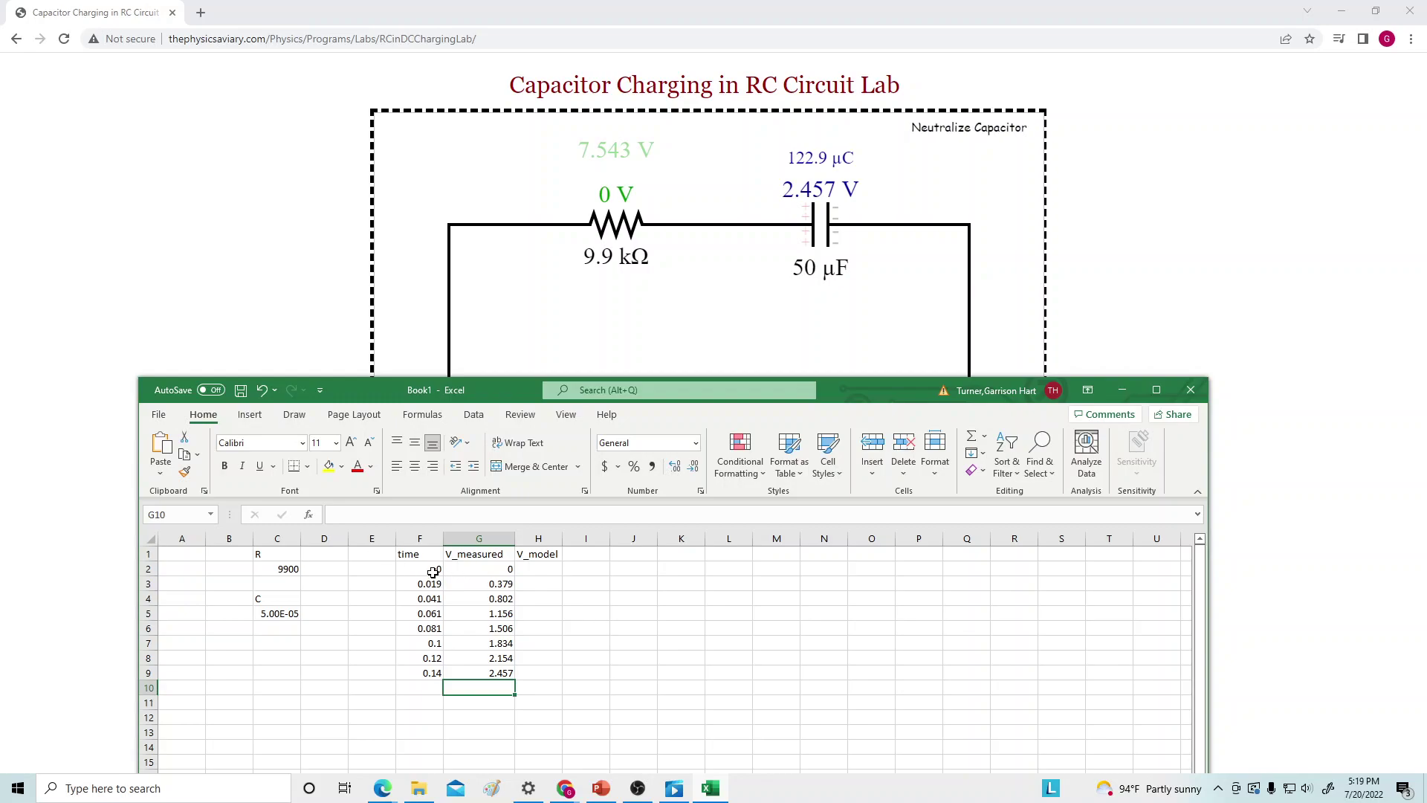
# Maximize the workbook window and check the theoretical capacitor voltage curve in the PowerPoint notes before returning to Excel.
pyautogui.moveTo(866, 388); pyautogui.dragTo(845, 101)
pyautogui.click(1134, 103)
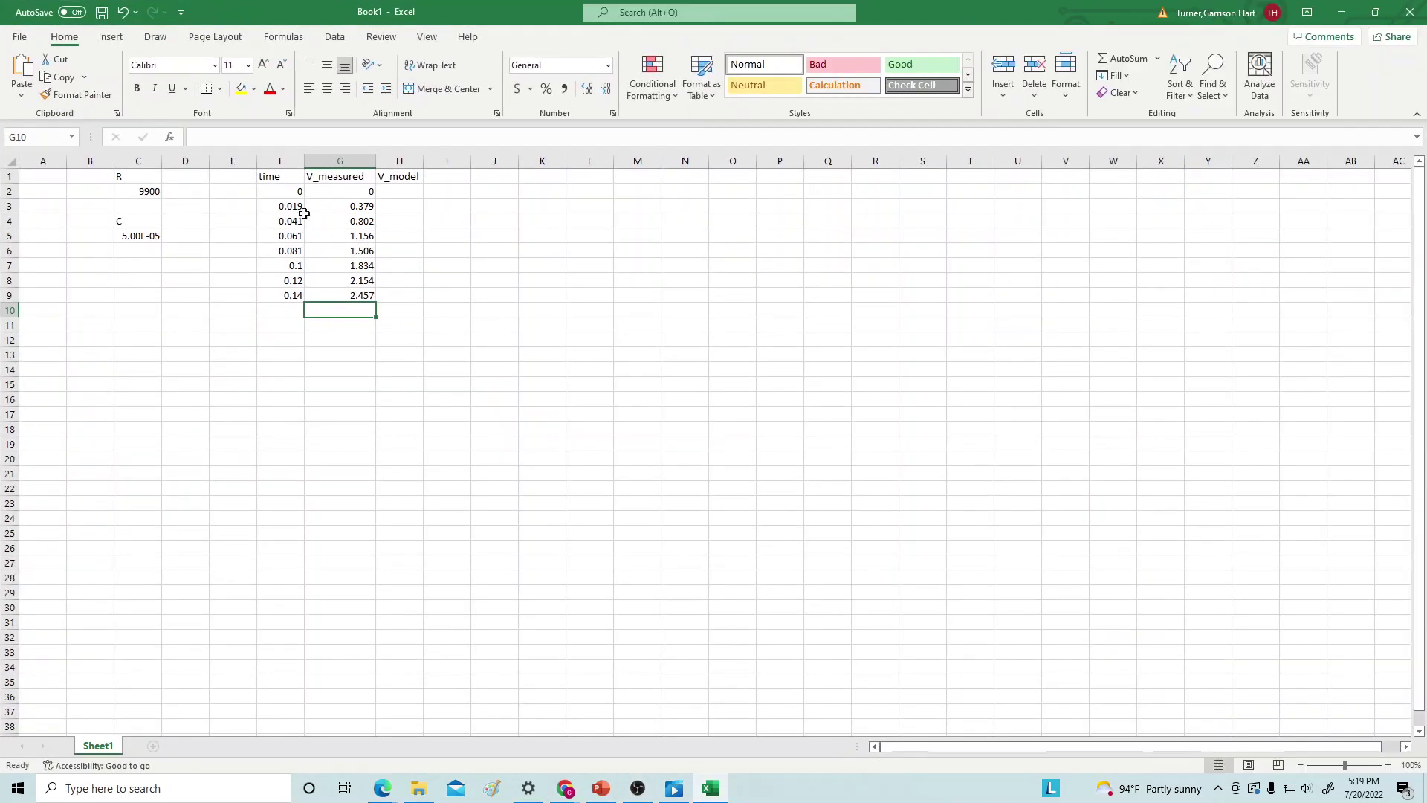
pyautogui.moveTo(283, 191)
pyautogui.mouseDown()
pyautogui.moveTo(369, 281)
pyautogui.moveTo(364, 295)
pyautogui.mouseUp()
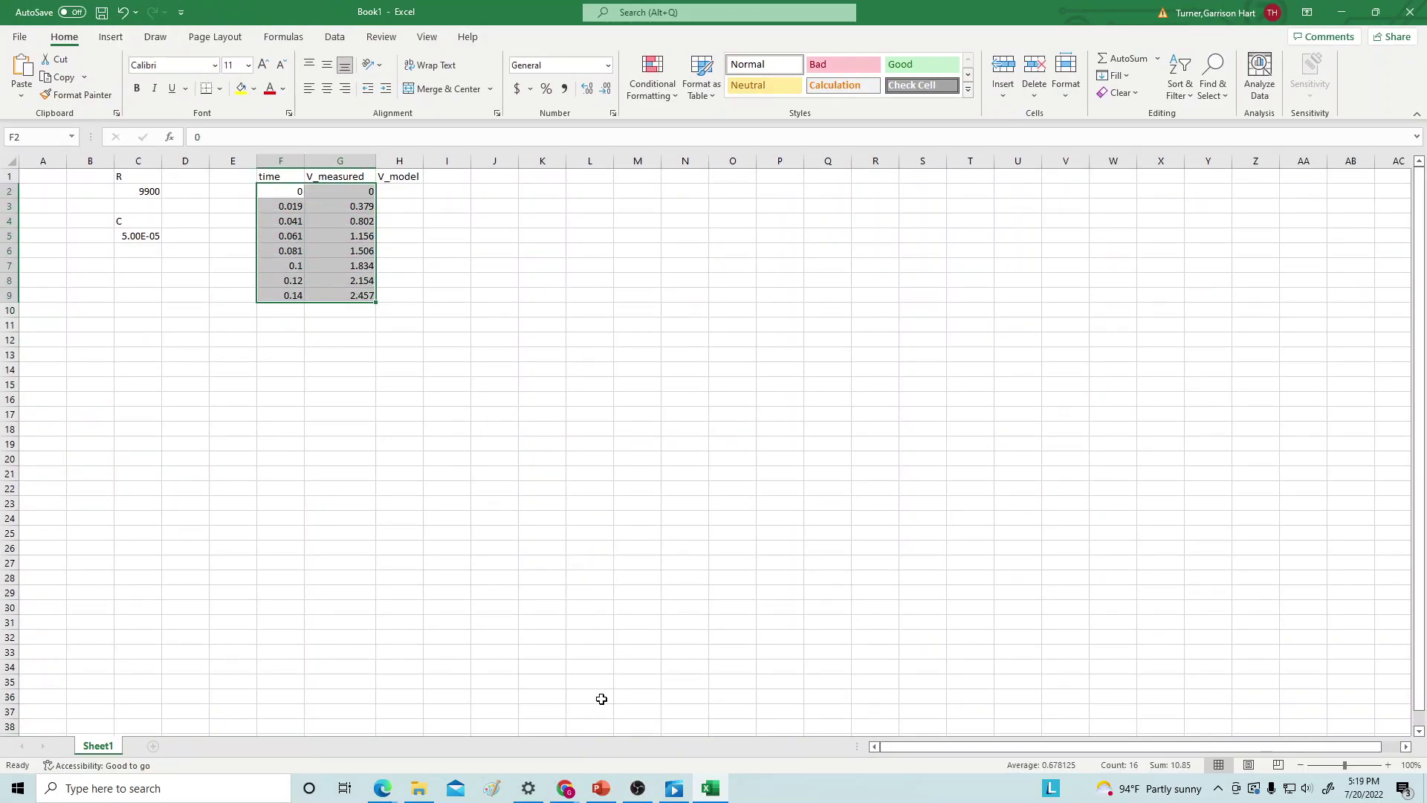
pyautogui.click(601, 789)
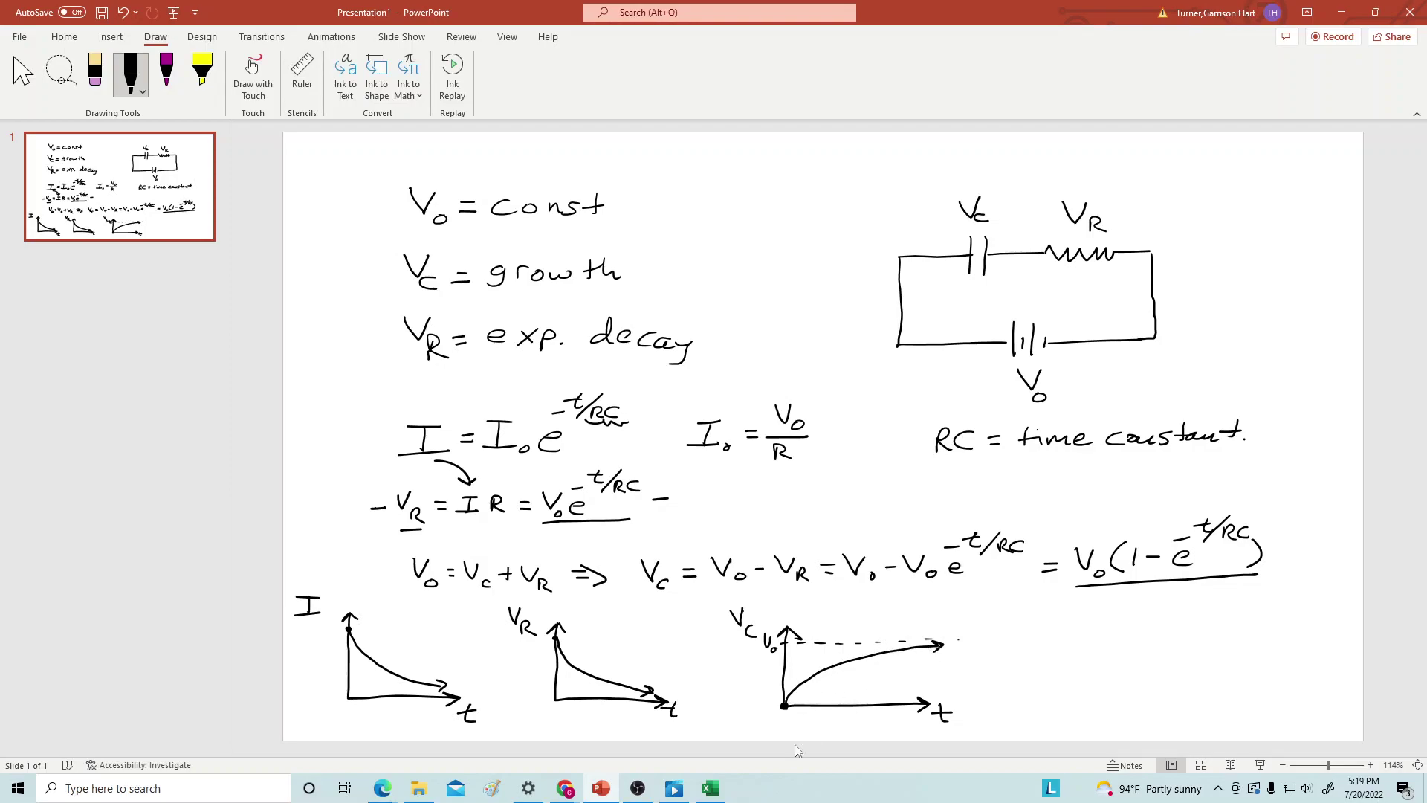
pyautogui.click(710, 788)
pyautogui.click(361, 385)
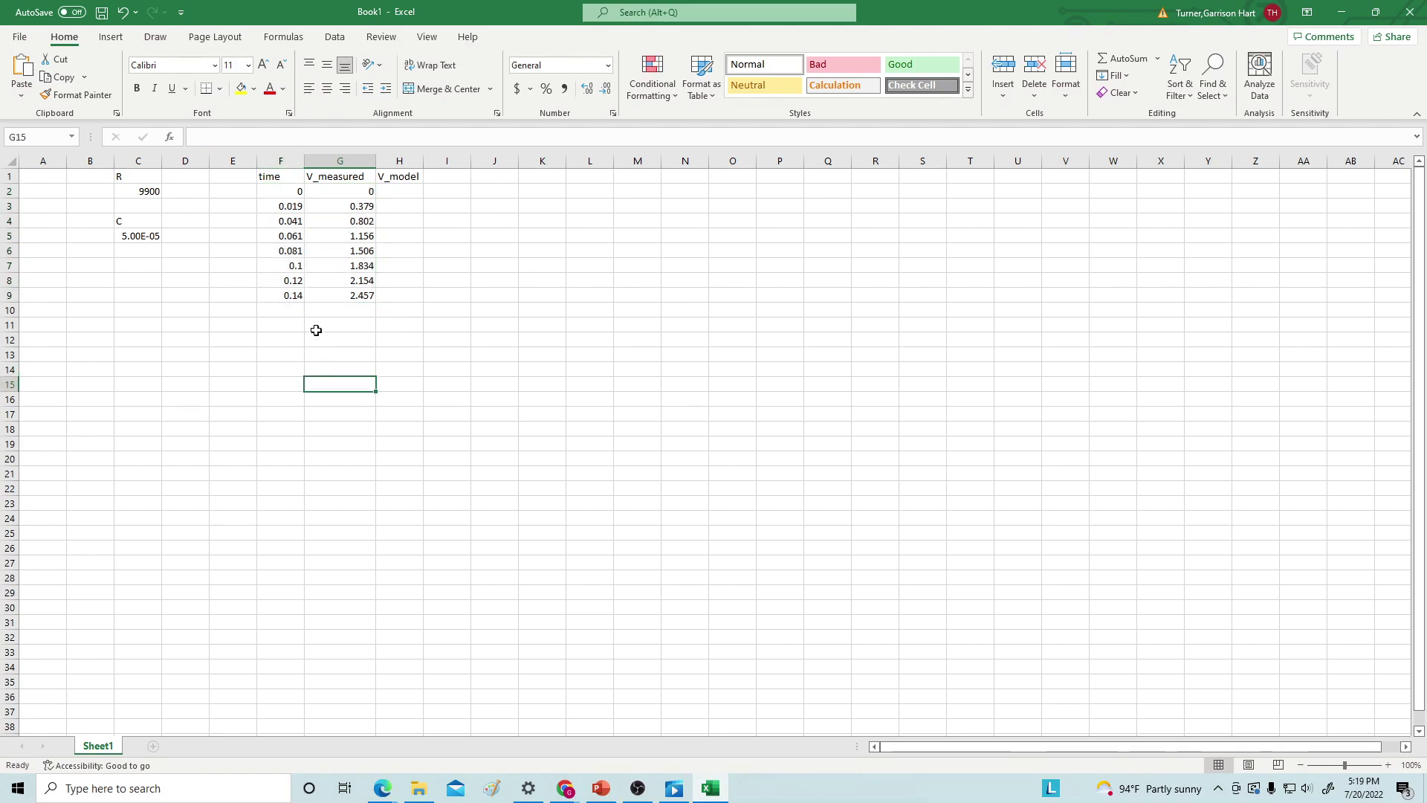
# Insert a scatter chart of measured voltage against time from cells F2:G9.
pyautogui.moveTo(280, 189); pyautogui.dragTo(344, 297)
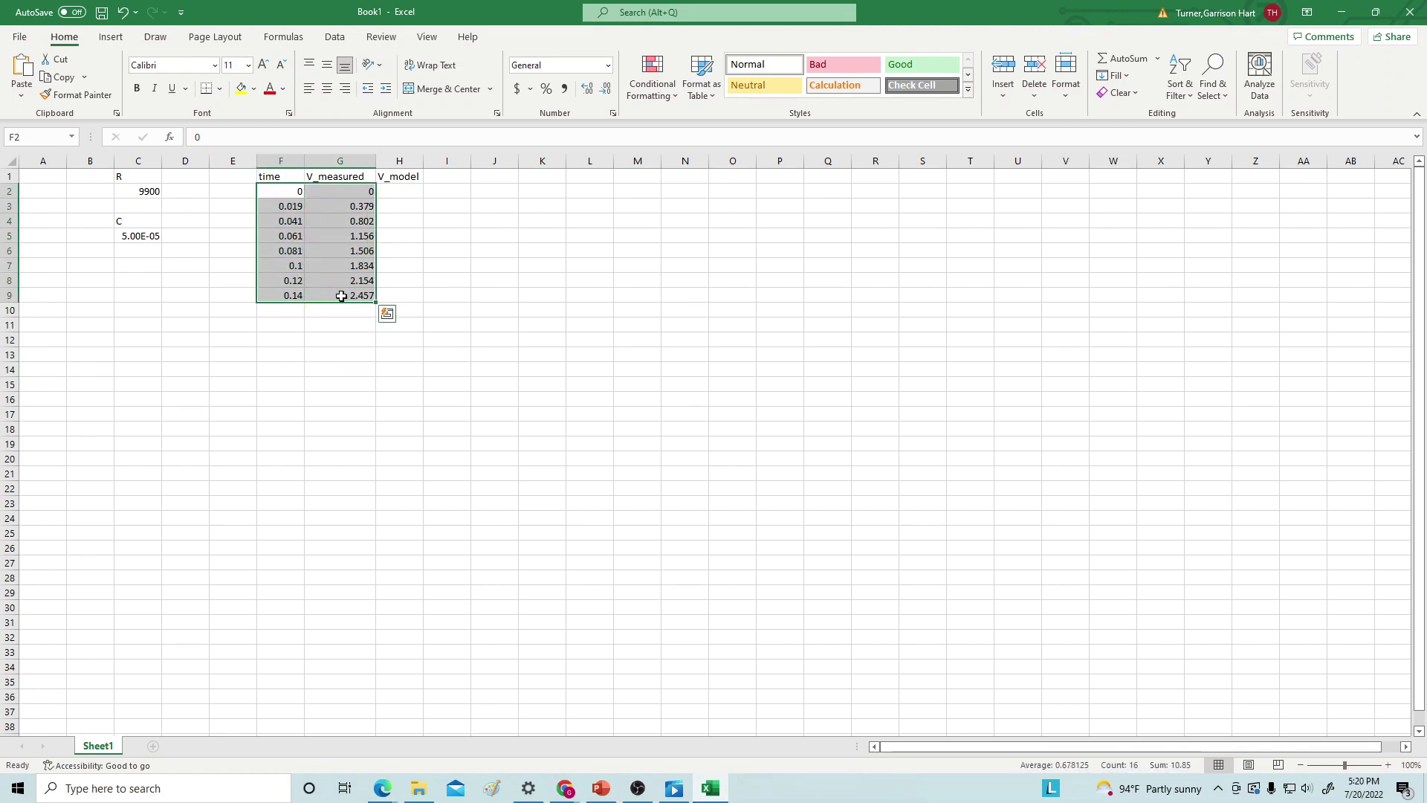
pyautogui.click(117, 39)
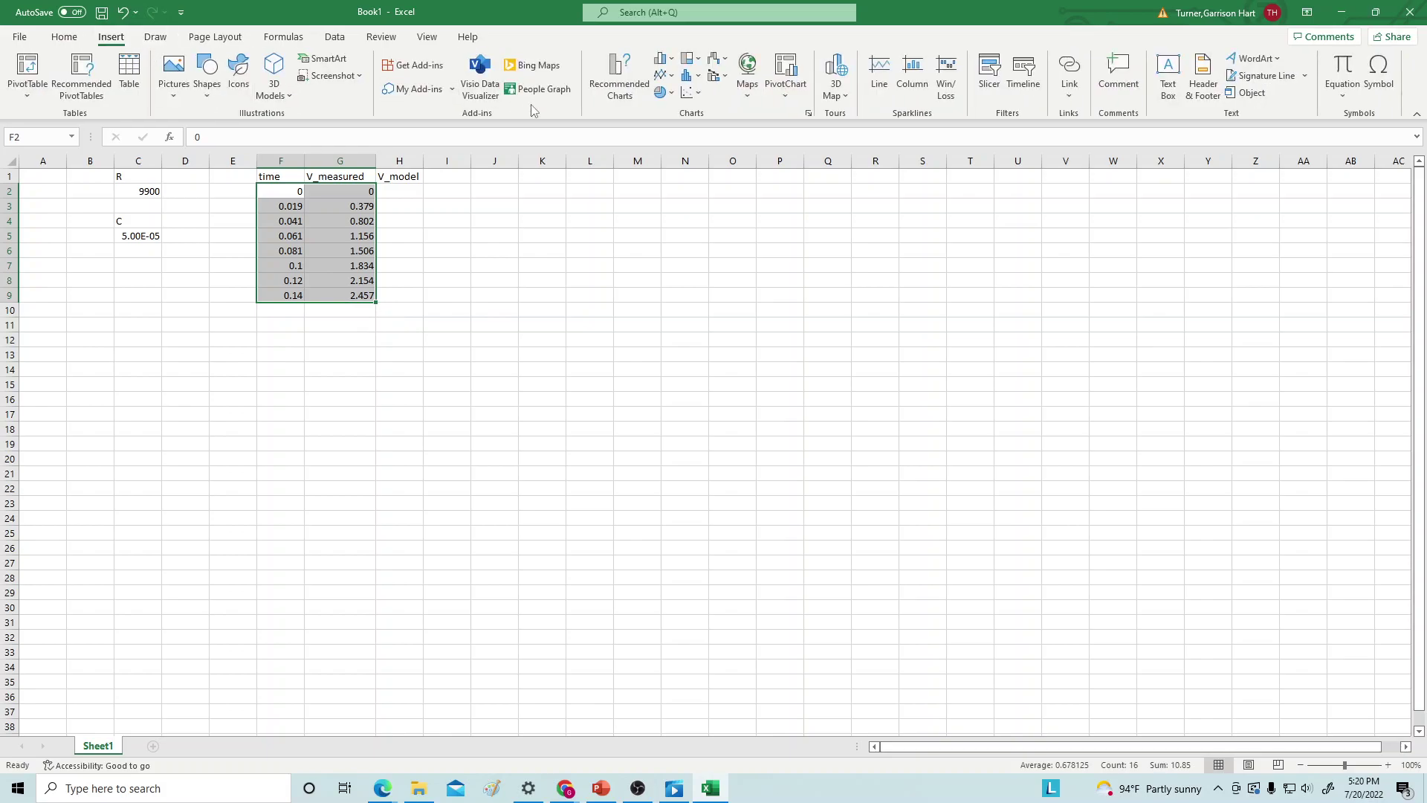
pyautogui.click(684, 99)
pyautogui.click(697, 148)
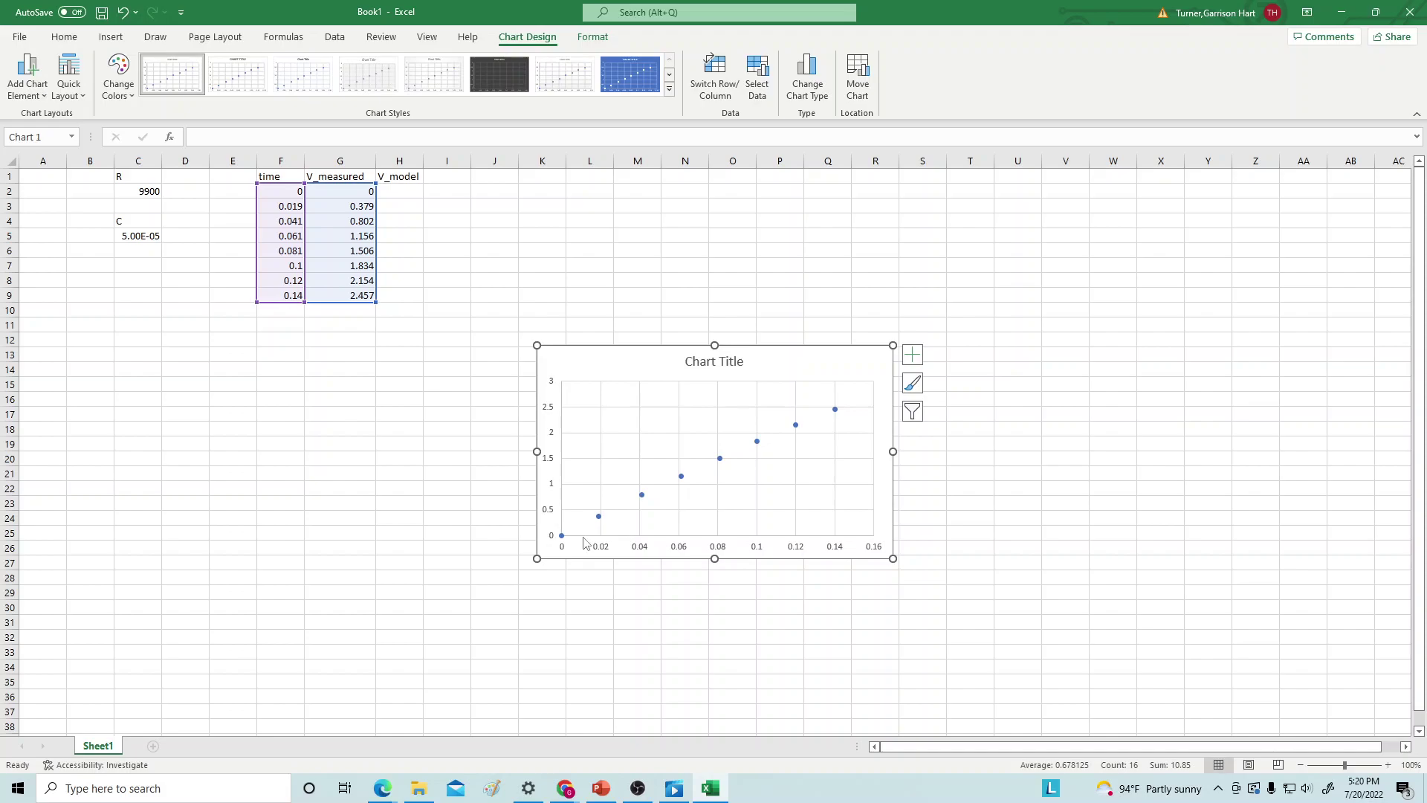
# Try a linear trendline on the chart's measured voltage points, and delete it.
pyautogui.click(598, 519)
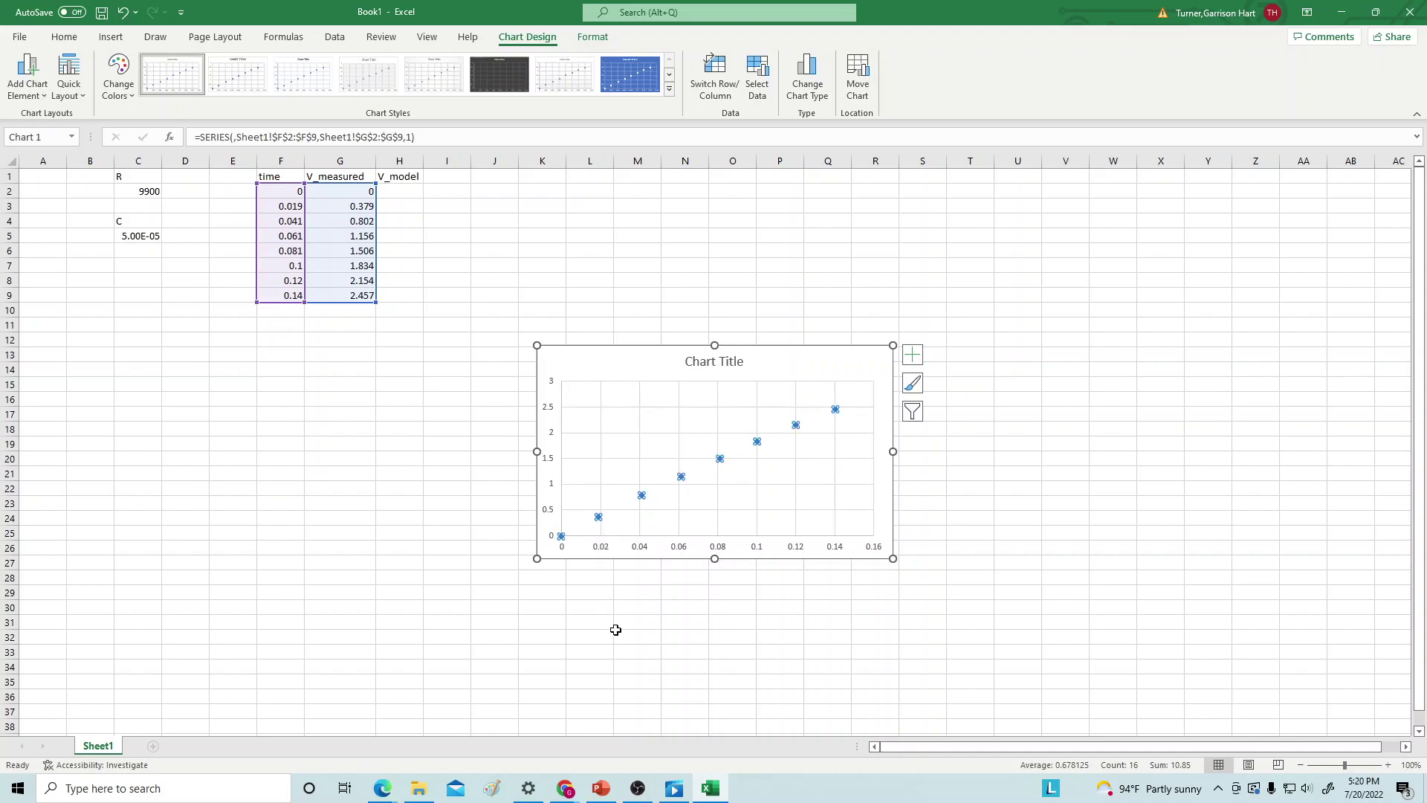
pyautogui.click(599, 788)
pyautogui.click(600, 788)
pyautogui.rightClick(681, 476)
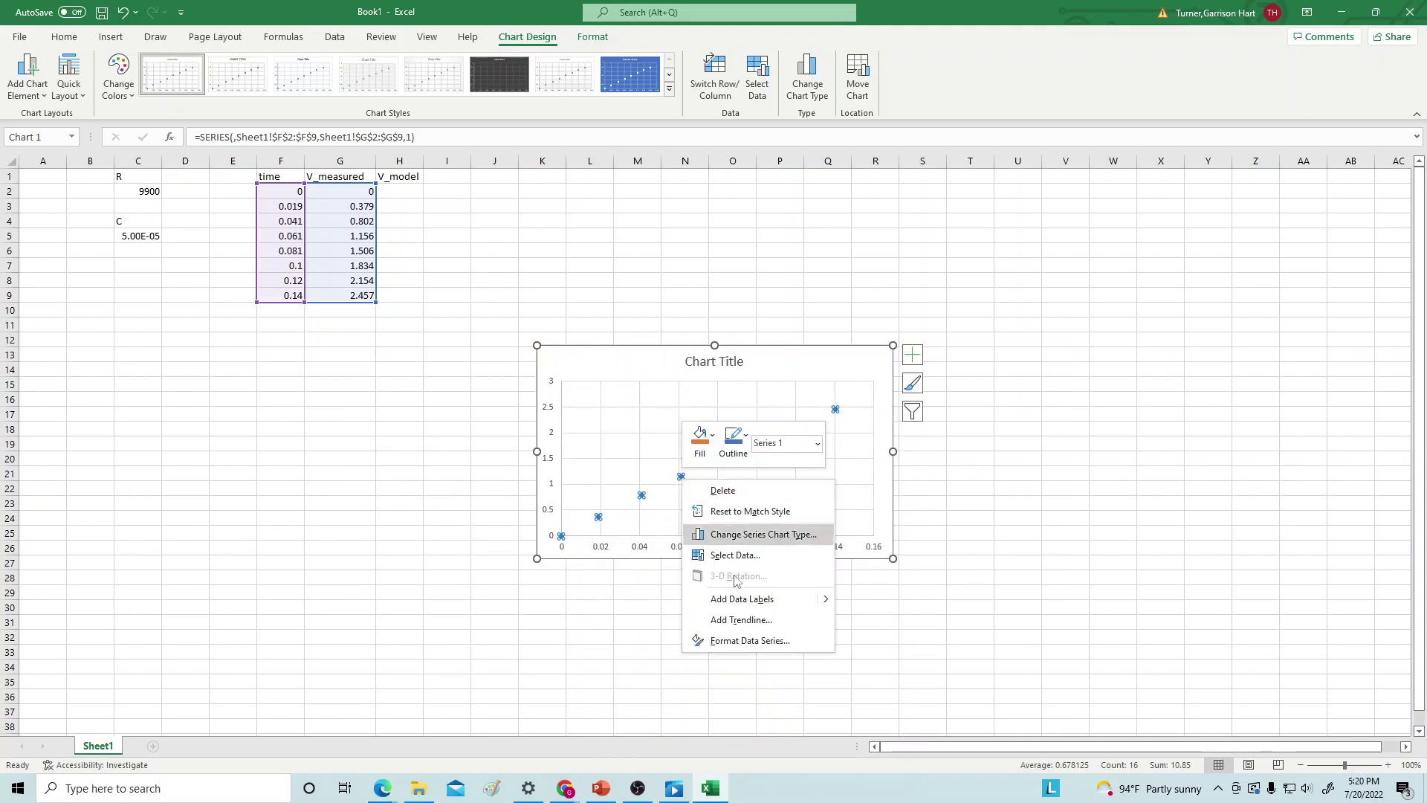
pyautogui.click(741, 620)
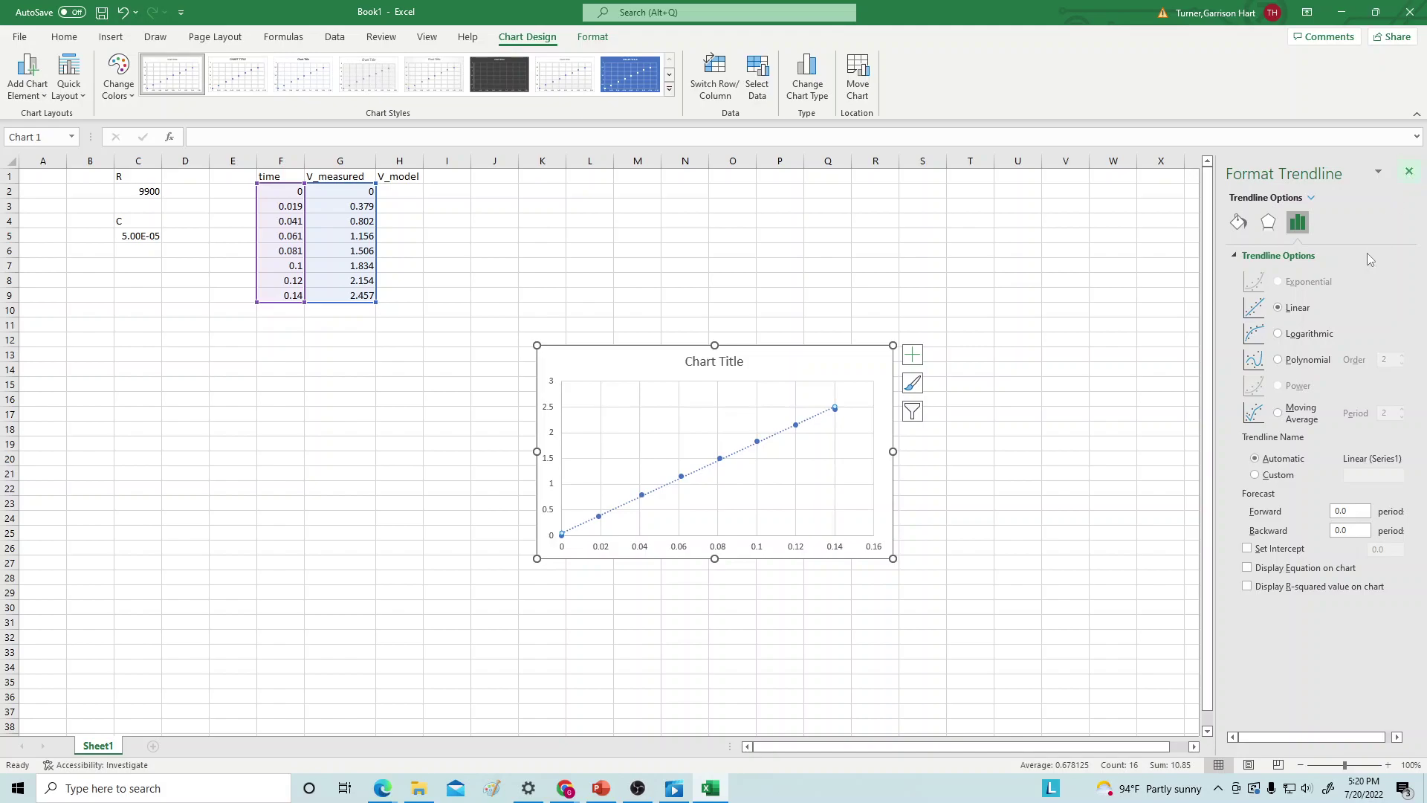
pyautogui.click(1410, 170)
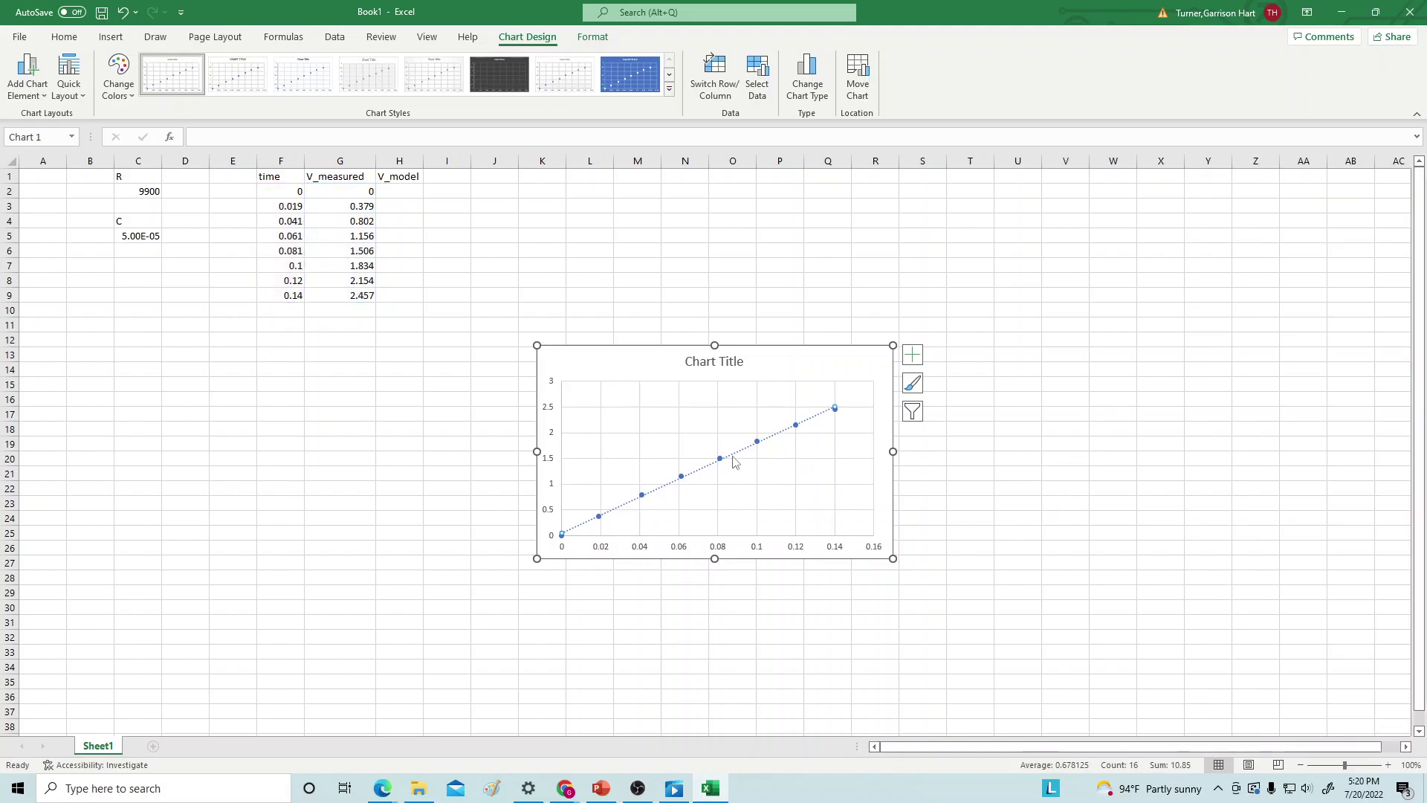
pyautogui.rightClick(734, 458)
pyautogui.click(756, 466)
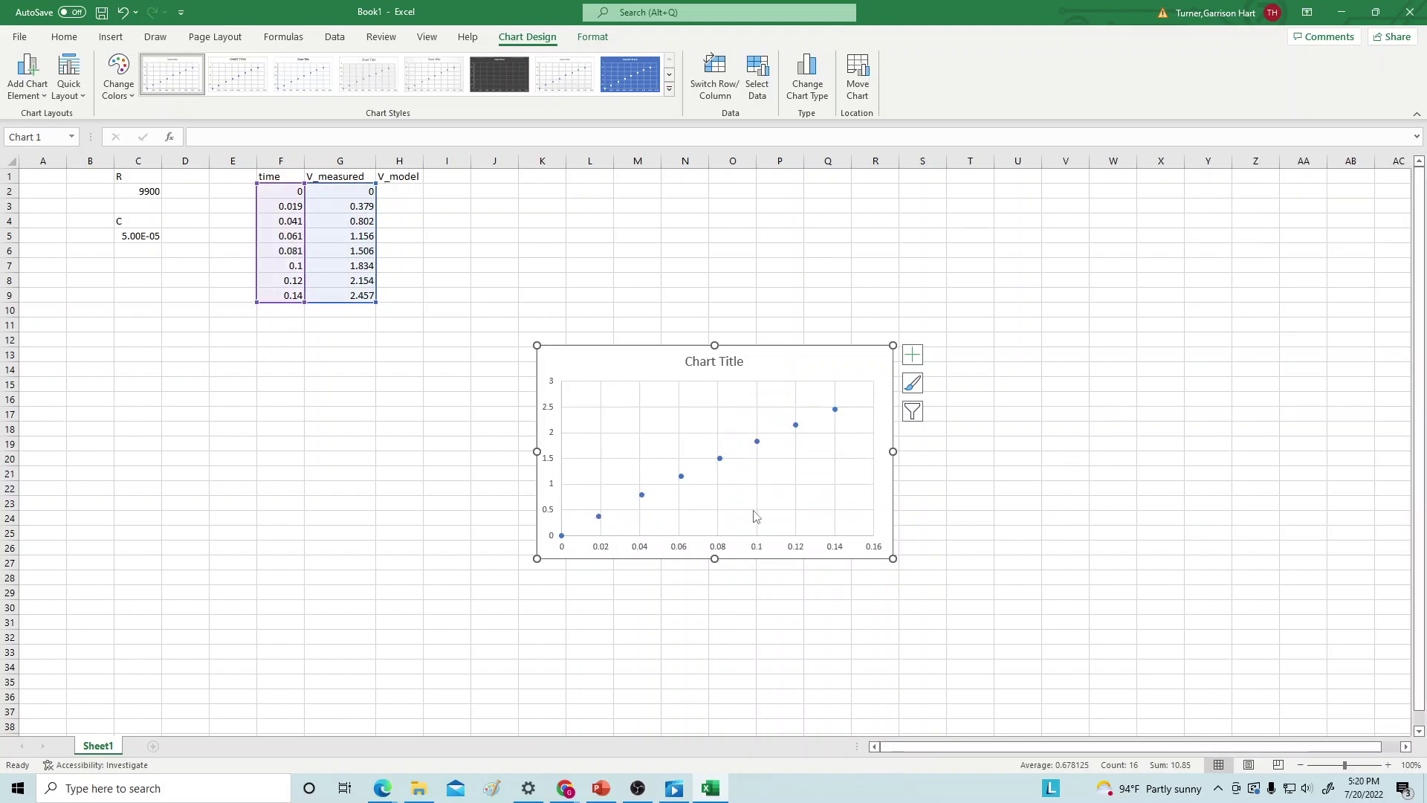
# Switch to the PowerPoint notes and draw black boxes around the two equivalent capacitor voltage expressions, V0 − V0e^(−t/RC) and V0(1 − e^(−t/RC)).
pyautogui.click(400, 191)
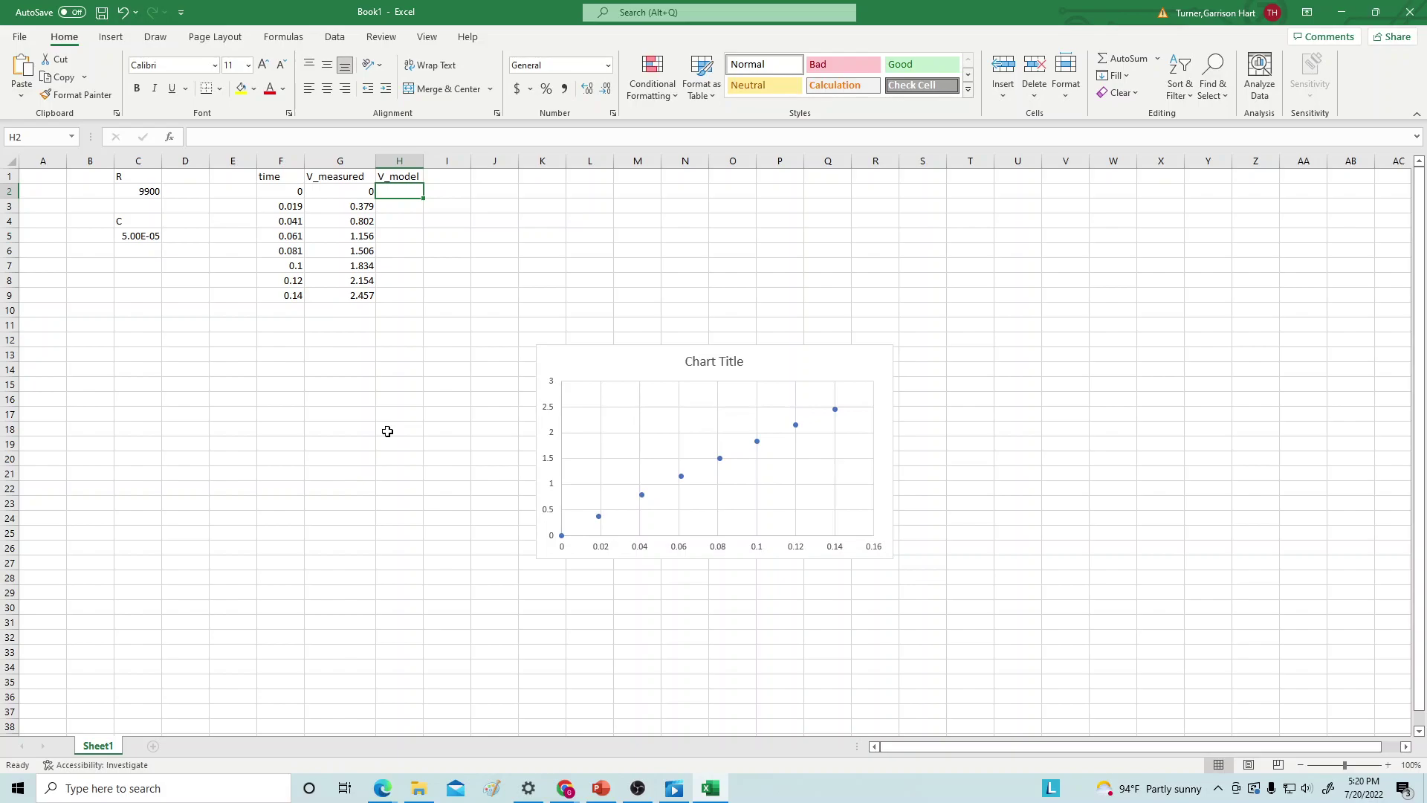
pyautogui.click(600, 788)
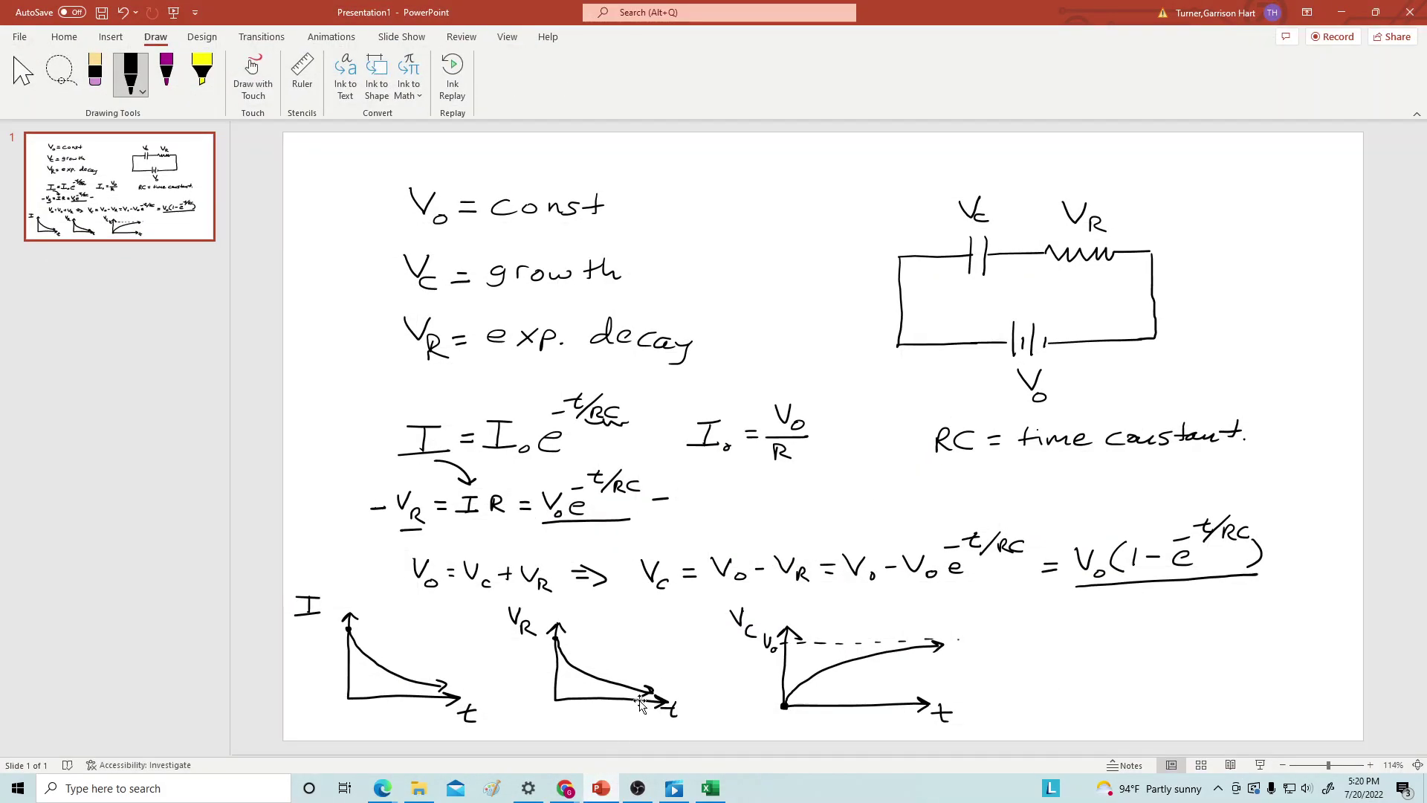
pyautogui.click(139, 83)
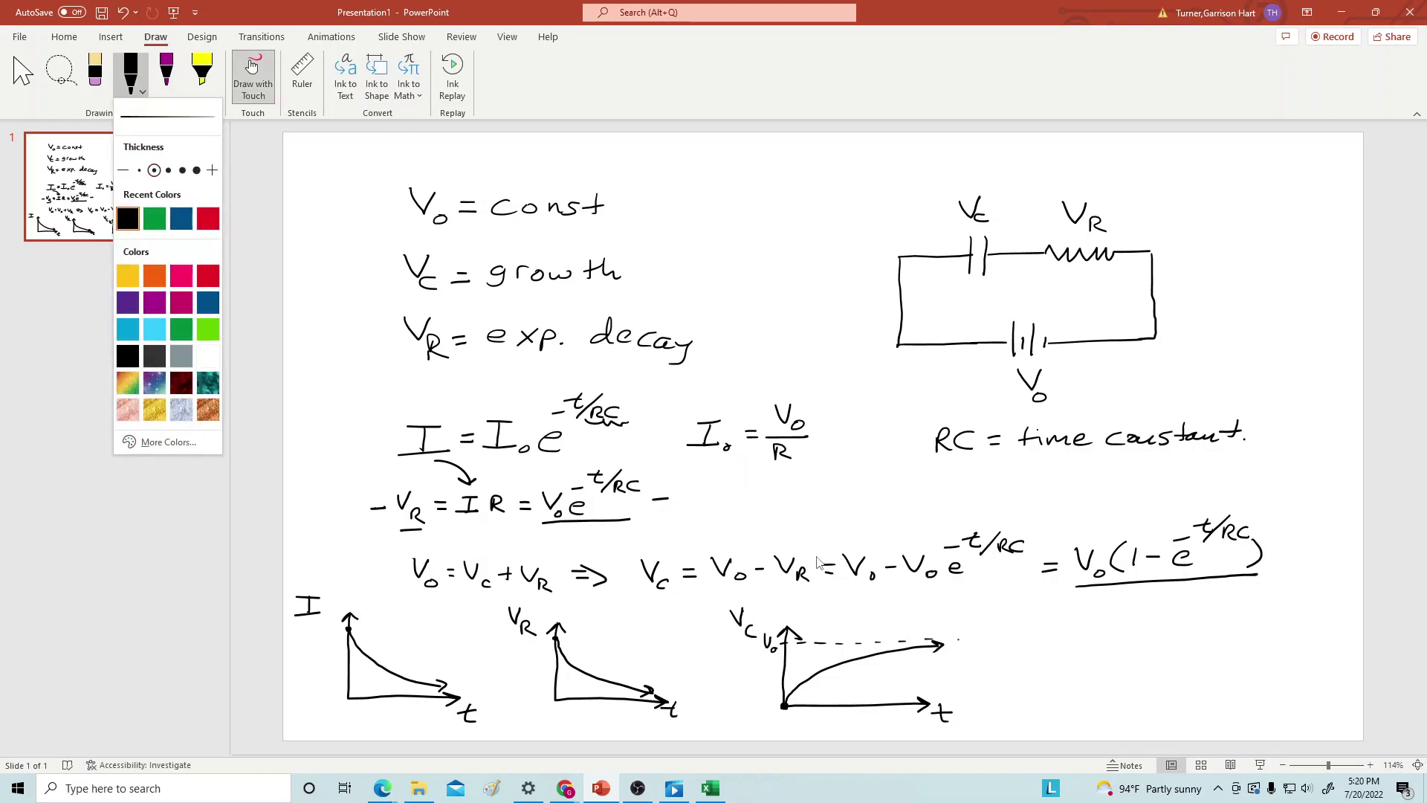
pyautogui.click(839, 541)
pyautogui.moveTo(838, 541)
pyautogui.mouseDown()
pyautogui.moveTo(839, 577)
pyautogui.moveTo(925, 589)
pyautogui.moveTo(1030, 584)
pyautogui.moveTo(1034, 546)
pyautogui.moveTo(846, 547)
pyautogui.mouseUp()
pyautogui.moveTo(1063, 525); pyautogui.dragTo(1079, 602)
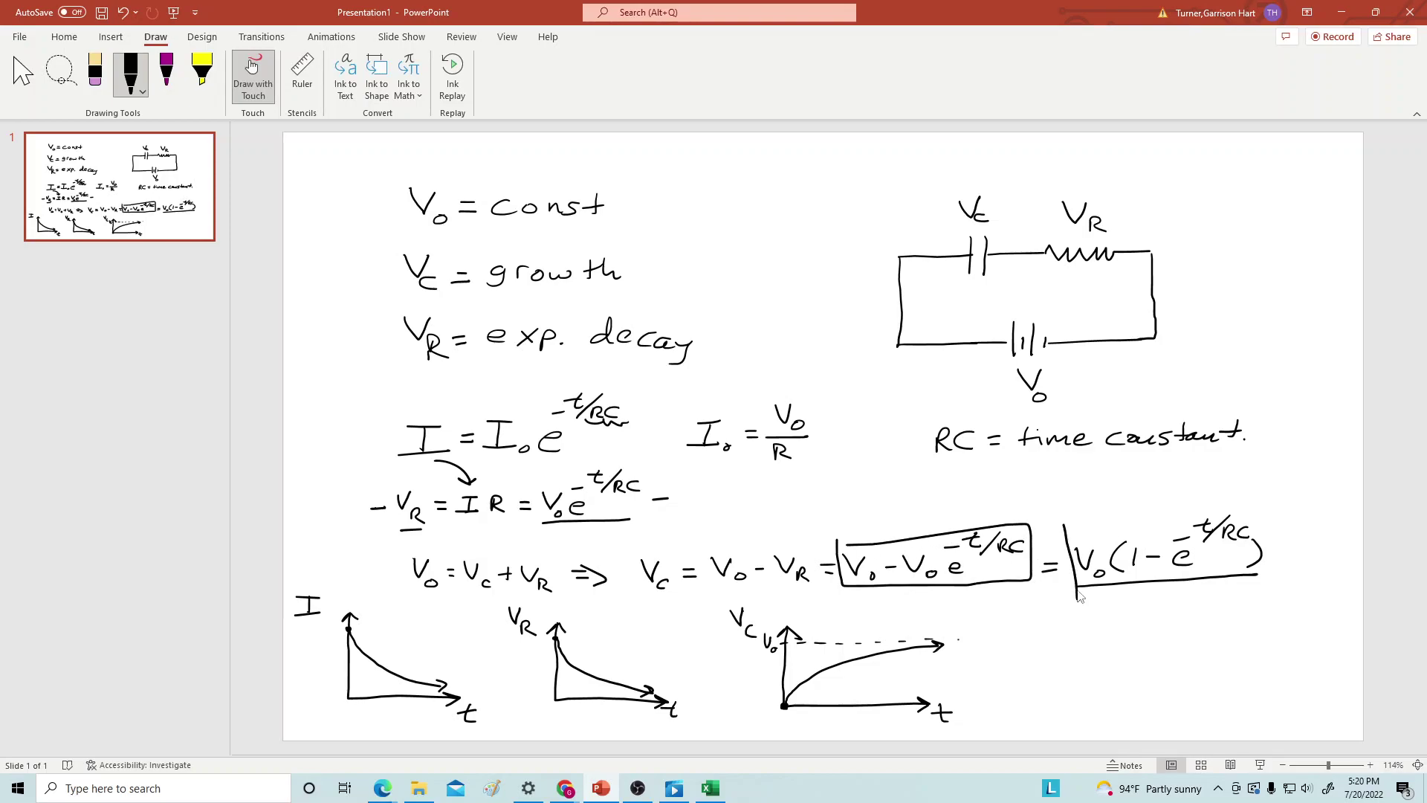
pyautogui.moveTo(1068, 521)
pyautogui.mouseDown()
pyautogui.moveTo(1245, 506)
pyautogui.moveTo(1271, 587)
pyautogui.moveTo(1246, 576)
pyautogui.mouseUp()
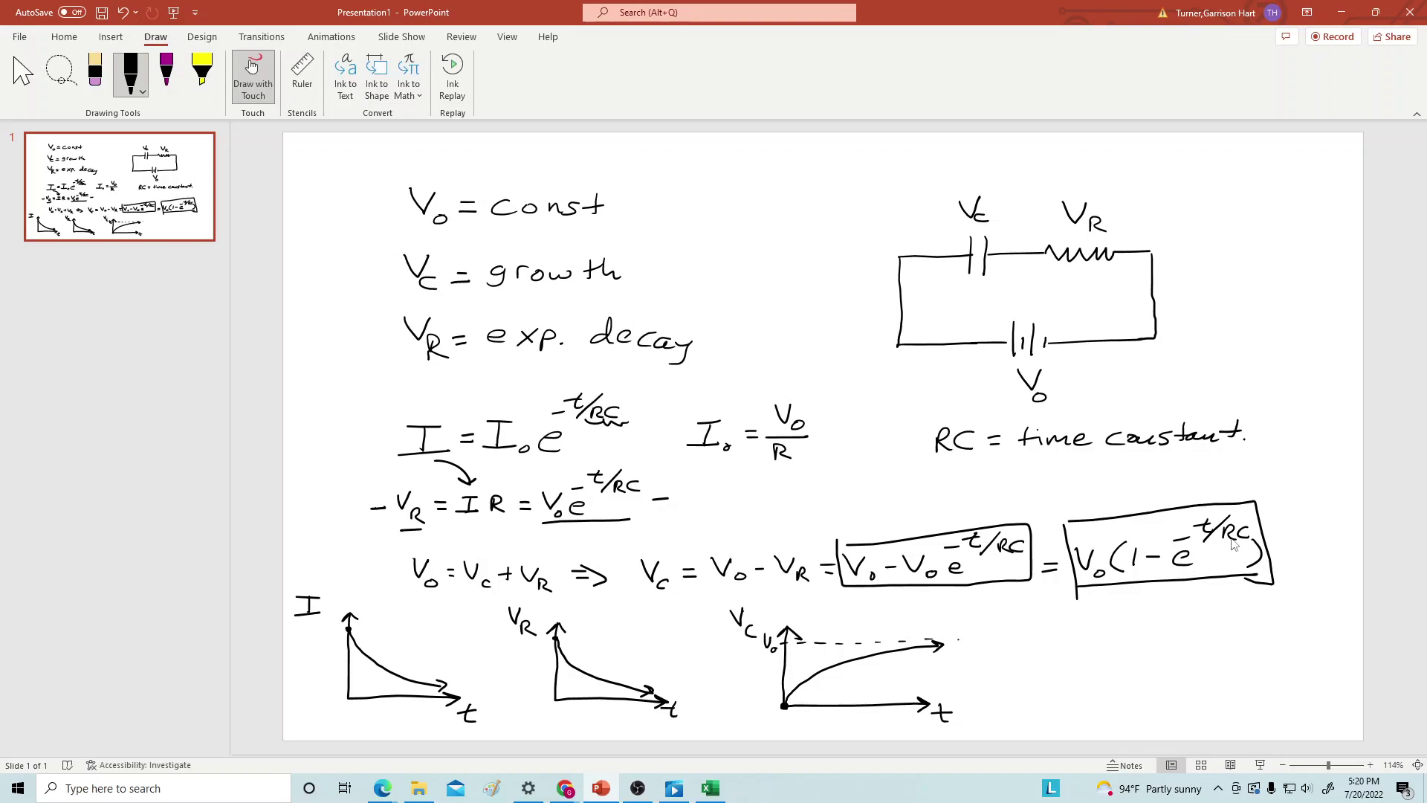
# Underline RC in the exponent of the boxed V0(1 − e^(−t/RC)) expression, undoing the first stroke and redrawing it.
pyautogui.moveTo(1254, 550); pyautogui.dragTo(1231, 545)
pyautogui.click(121, 13)
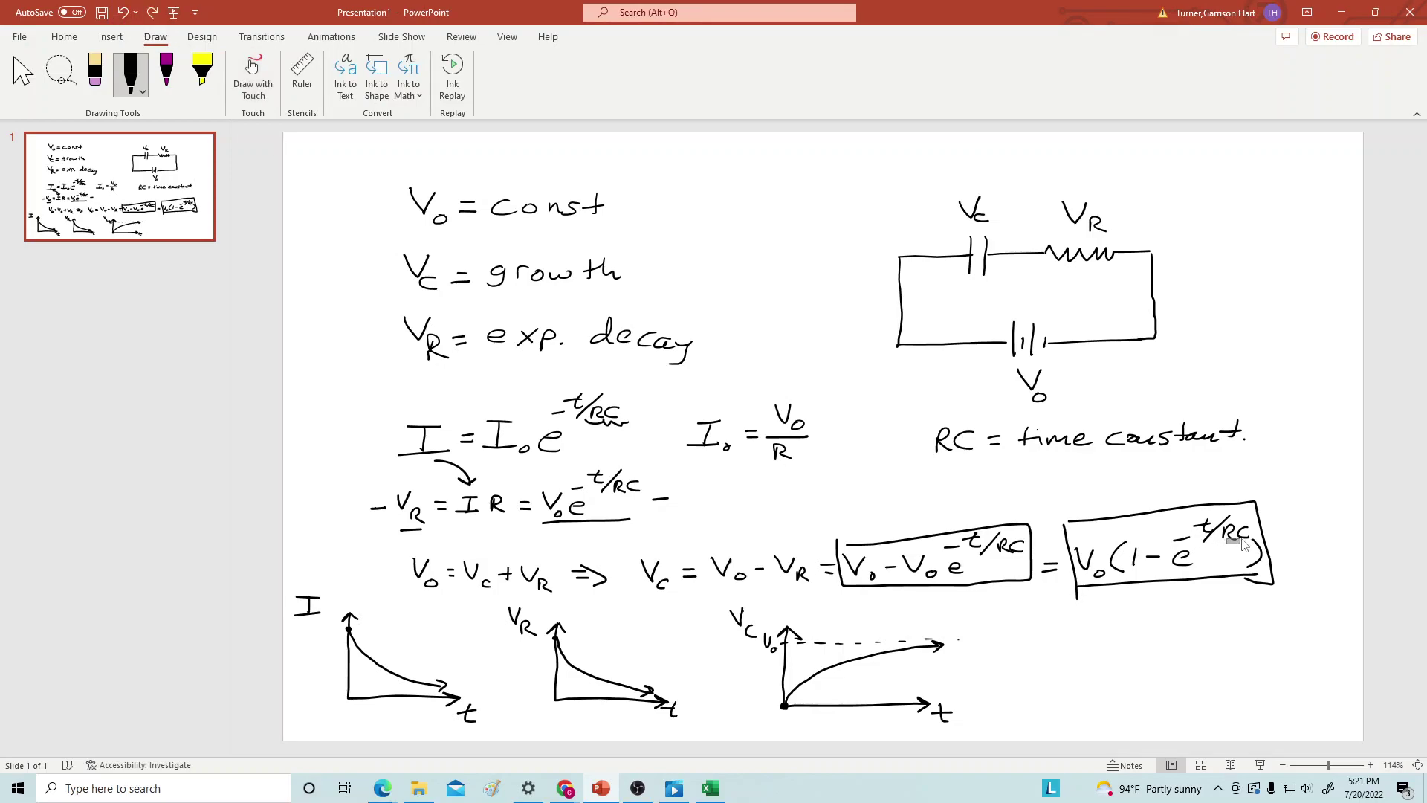
pyautogui.click(133, 77)
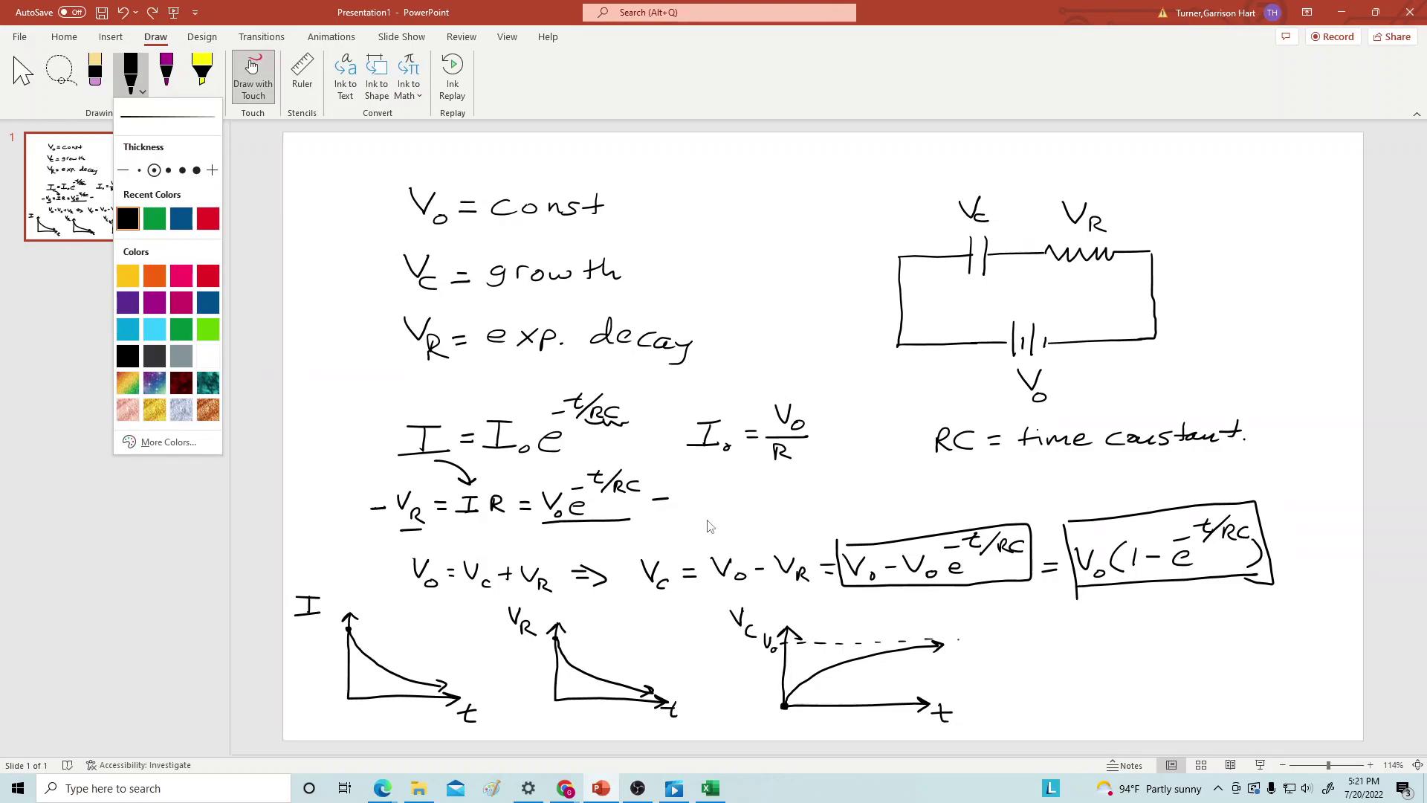
pyautogui.click(1226, 548)
pyautogui.moveTo(1219, 542)
pyautogui.mouseDown()
pyautogui.moveTo(1244, 548)
pyautogui.moveTo(1221, 542)
pyautogui.mouseUp()
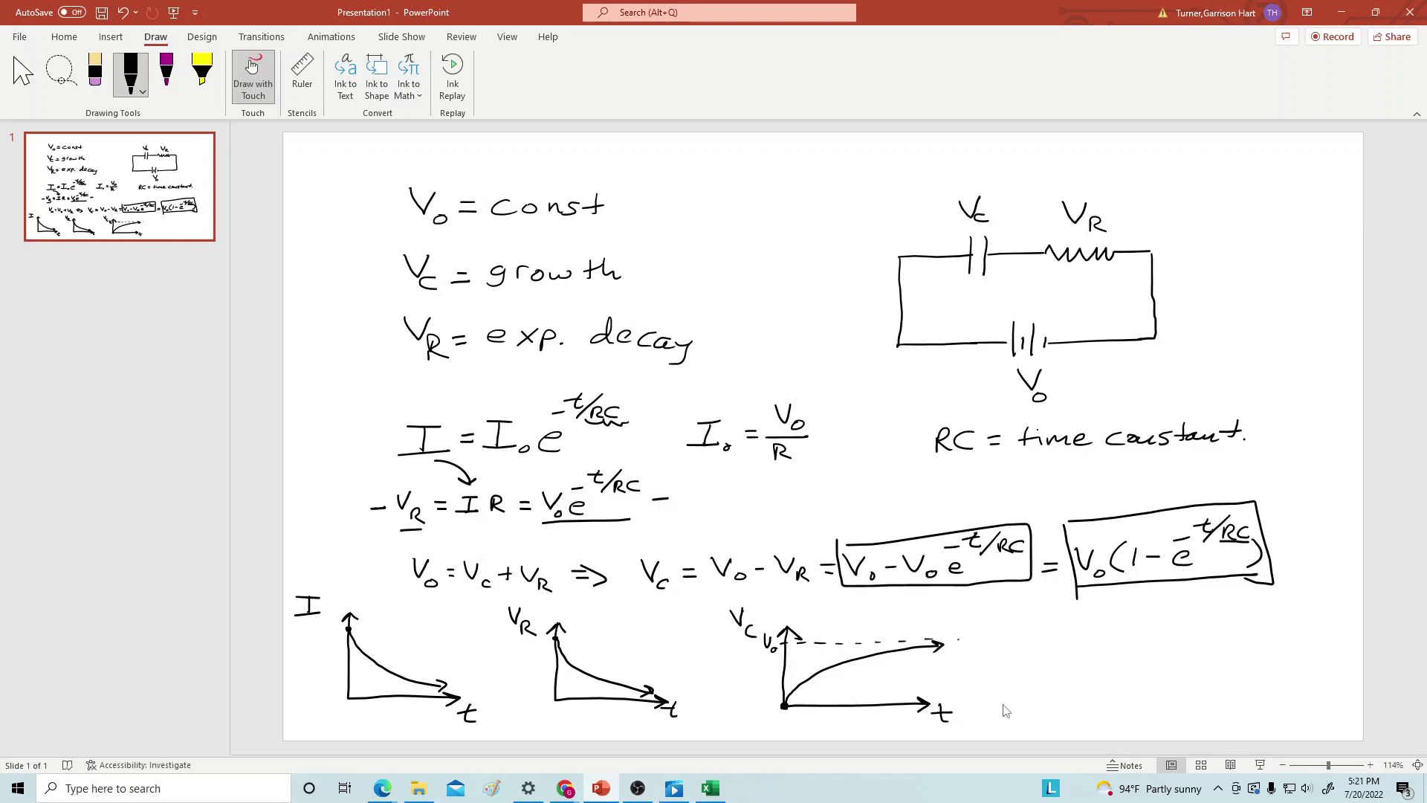
# Switch to Excel and label cell C7 as tau, below the R and C values.
pyautogui.moveTo(717, 790)
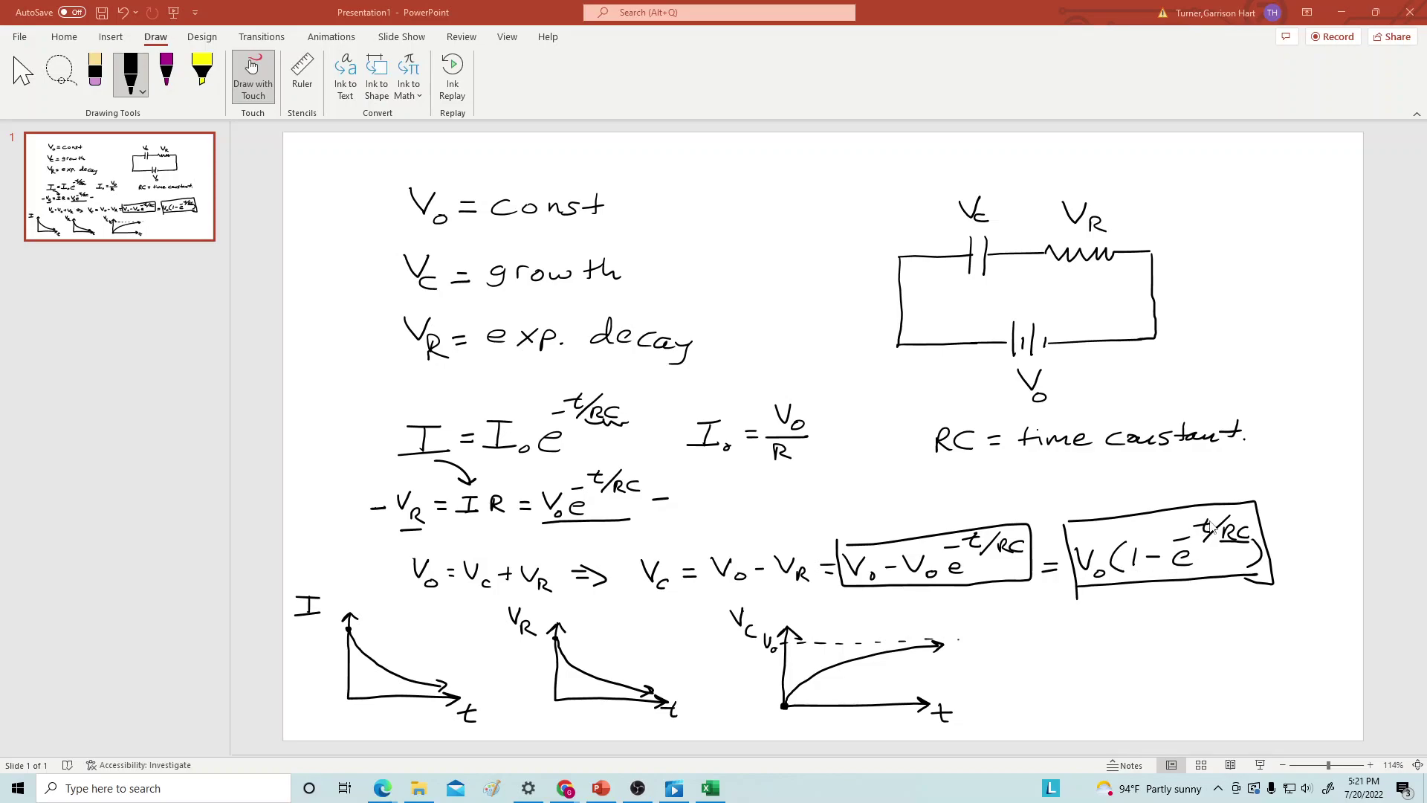
pyautogui.click(710, 788)
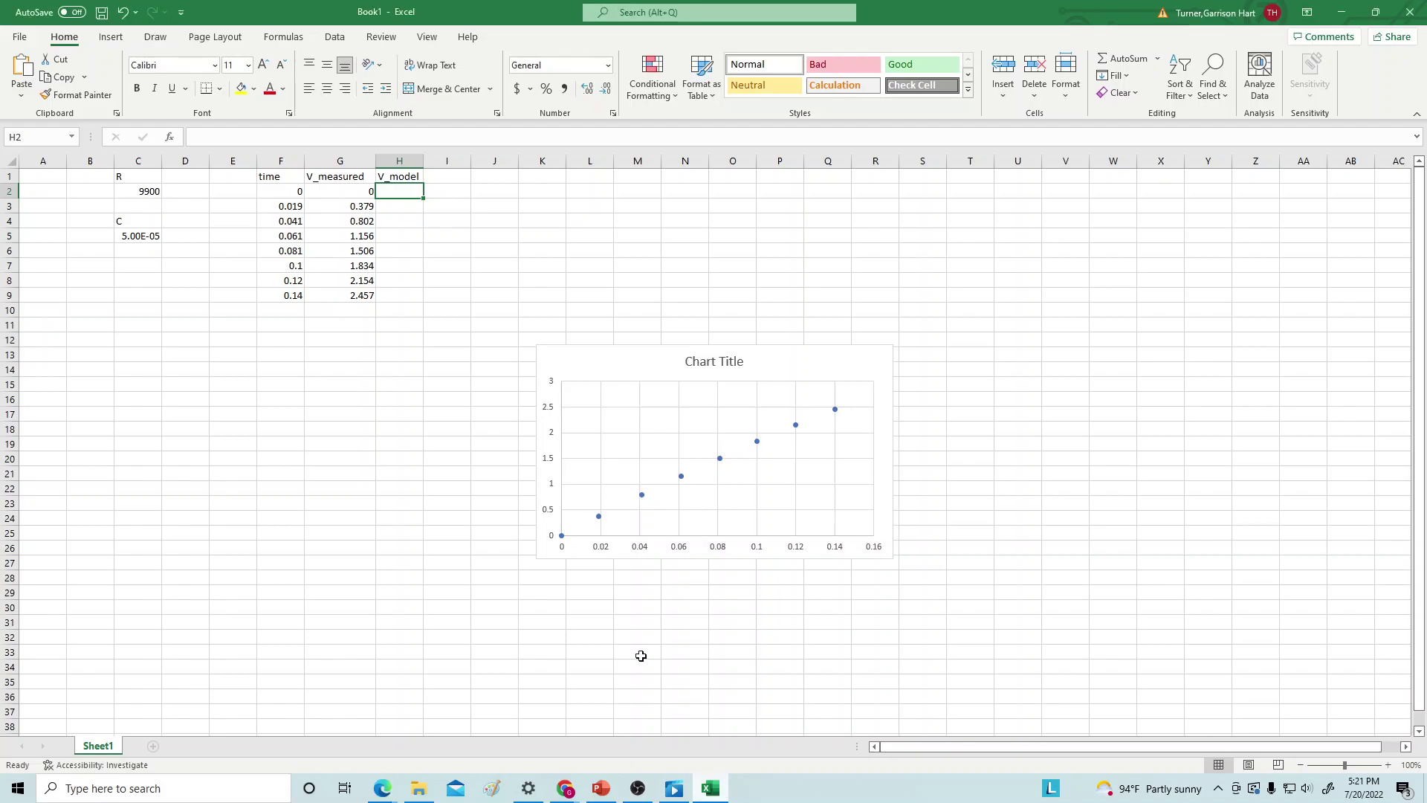
pyautogui.click(142, 193)
pyautogui.click(134, 234)
pyautogui.click(136, 269)
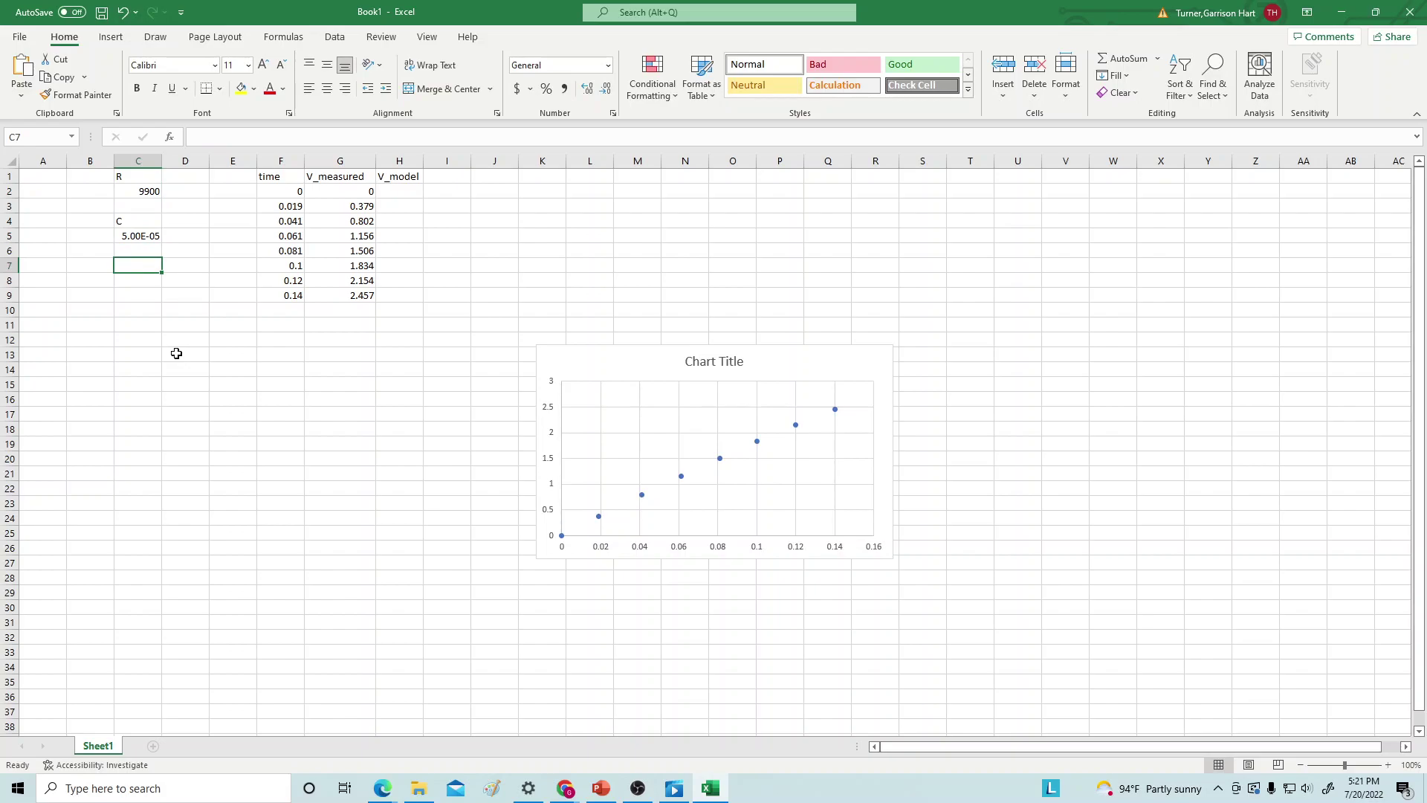
pyautogui.write('=')
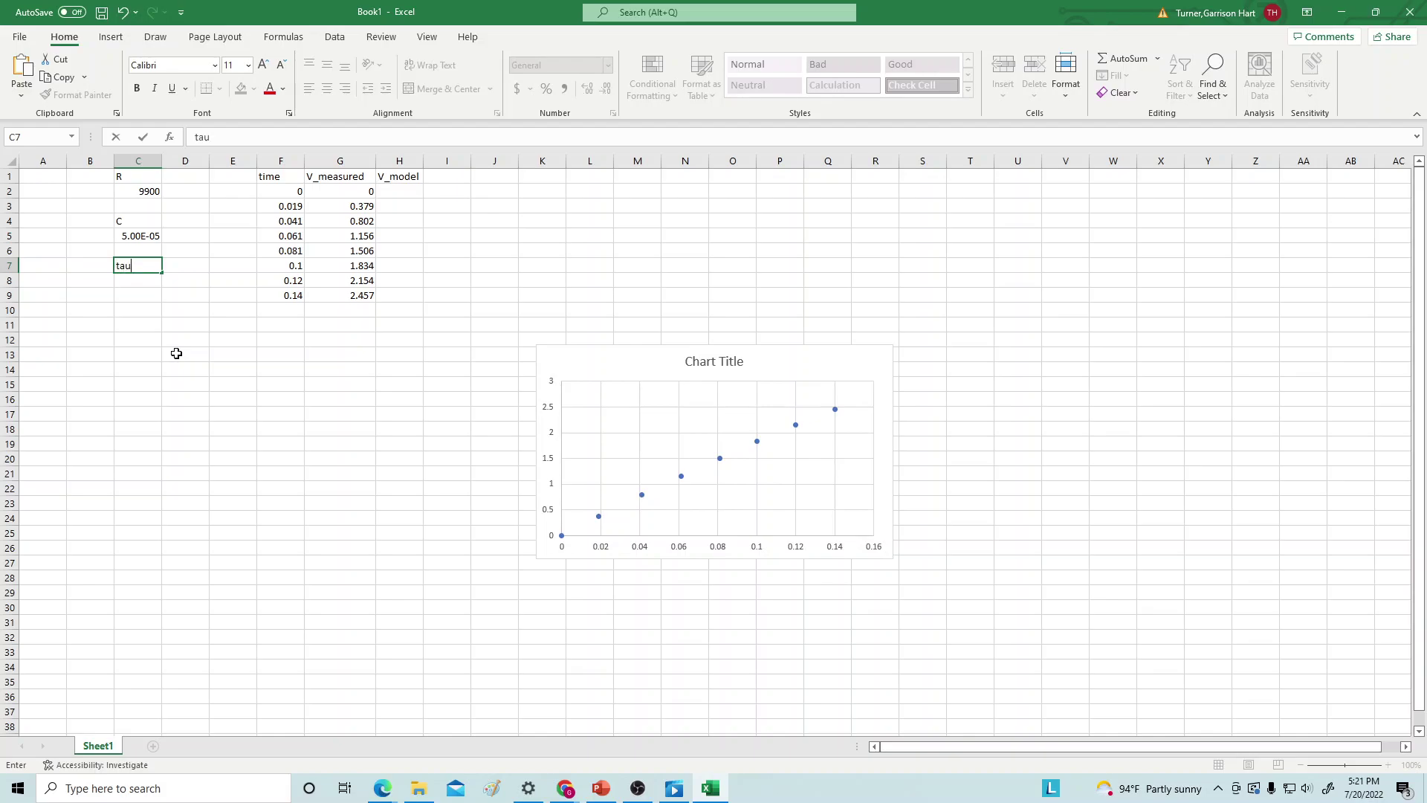
pyautogui.press('Return')
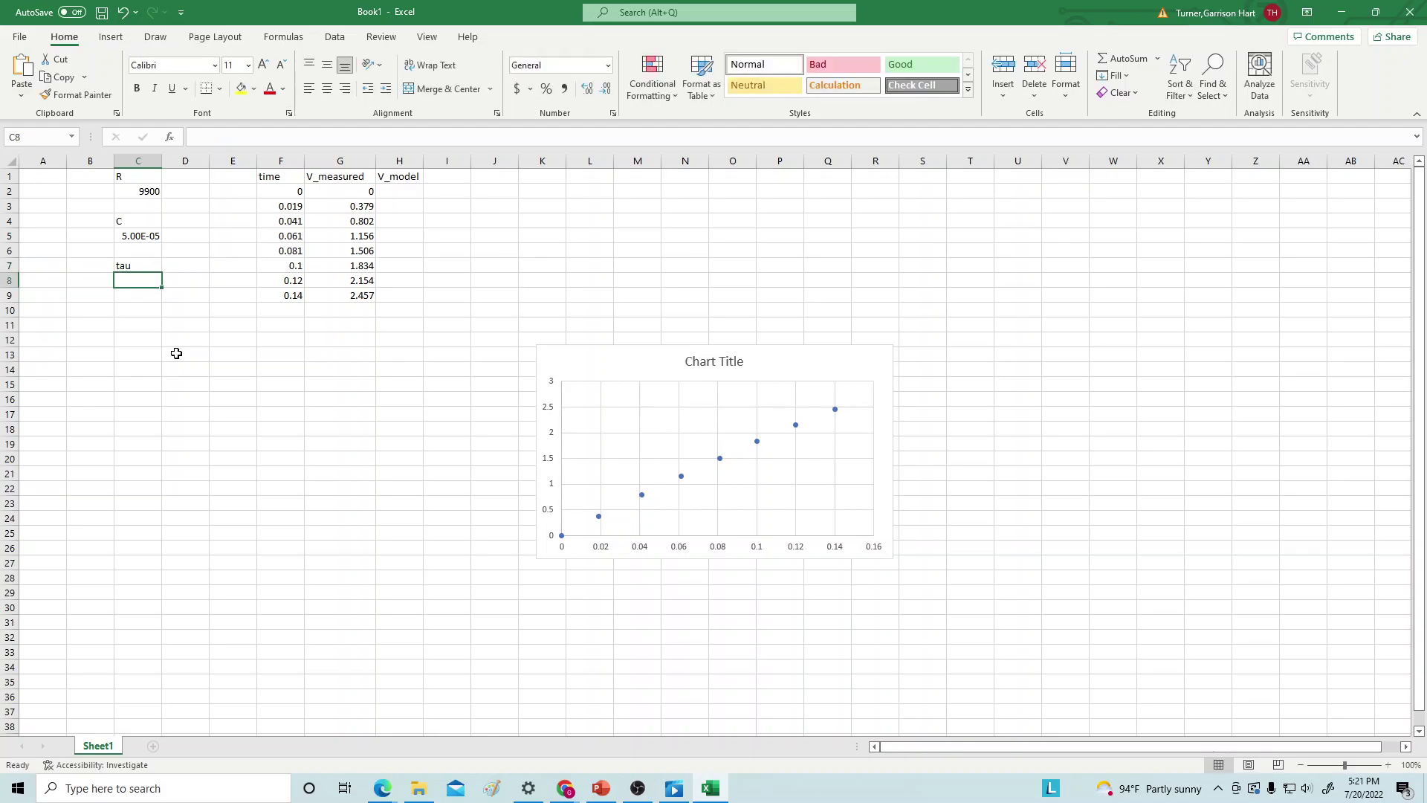
# Calculate the time constant in cell C8 with the formula =C2*C5.
pyautogui.write('=')
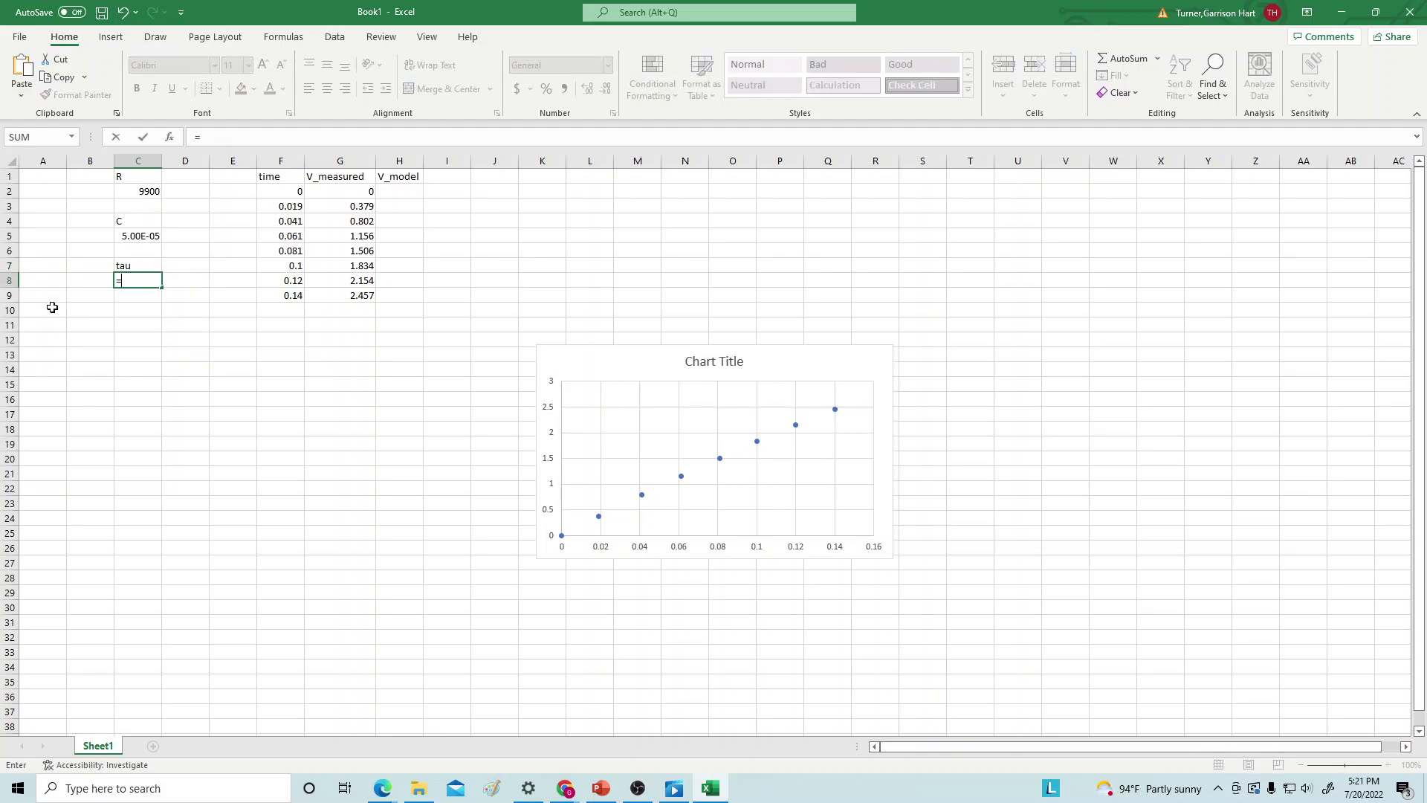
pyautogui.click(148, 193)
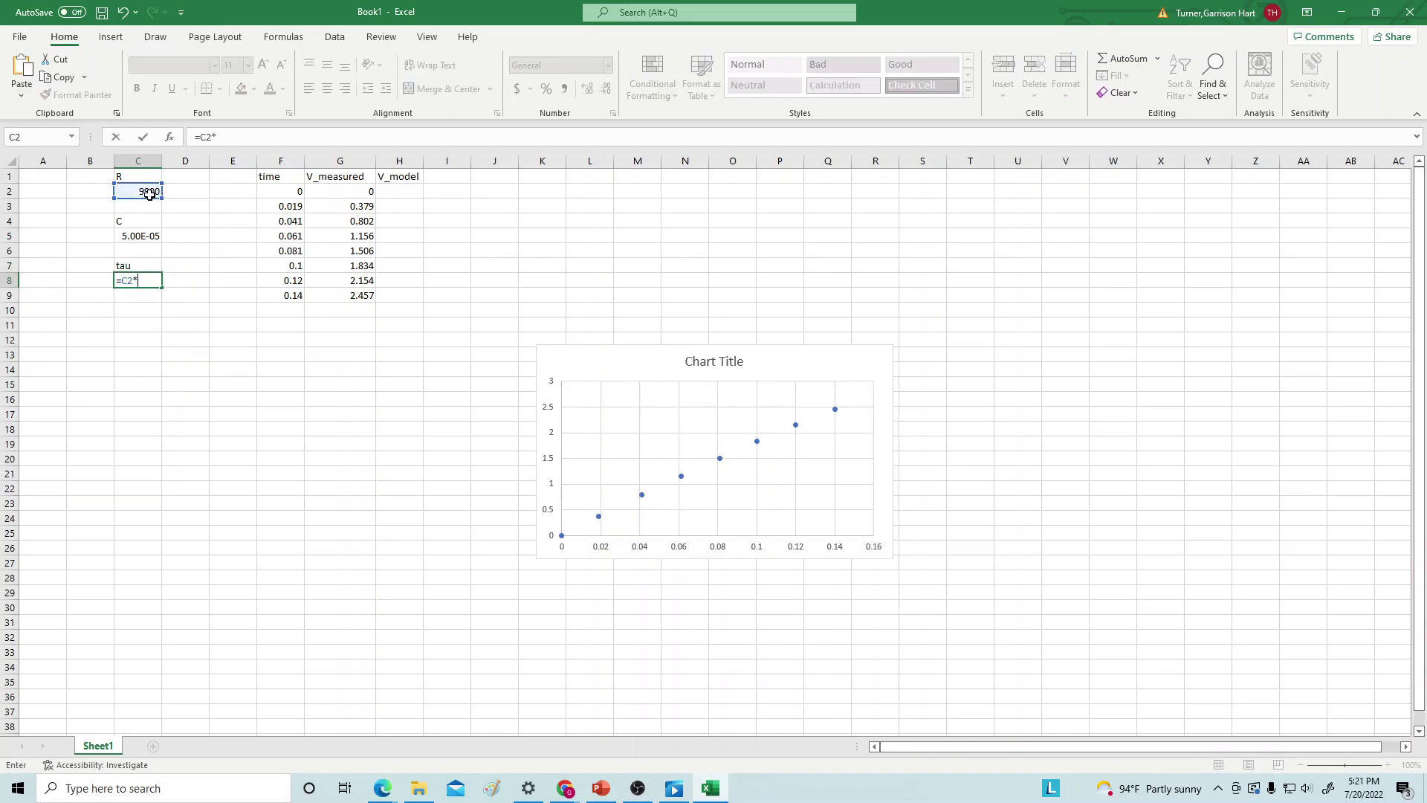
pyautogui.write('*')
pyautogui.click(143, 235)
pyautogui.press('Return')
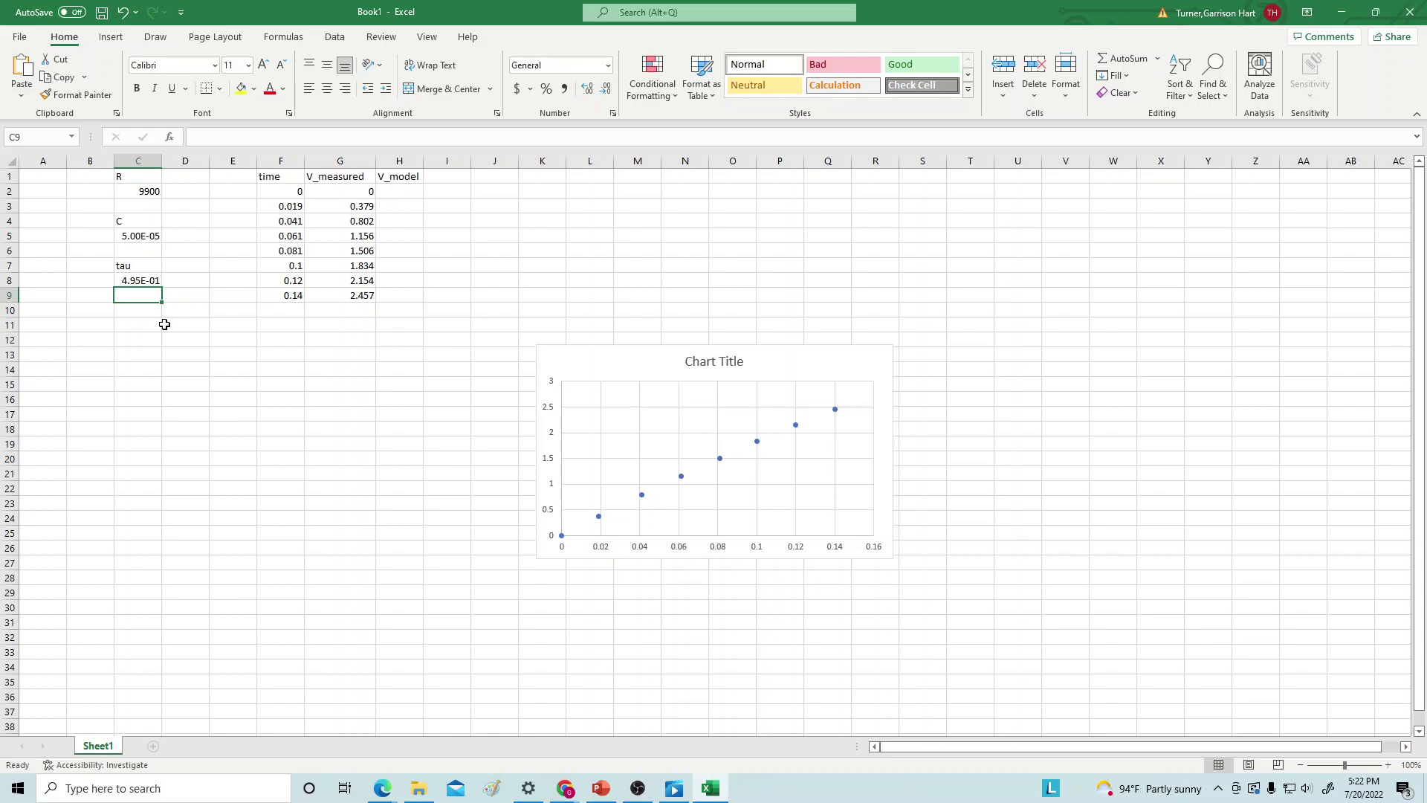
# Label cell C10 as Vo and enter 10 in cell C11.
pyautogui.press('Return')
pyautogui.write('Vo')
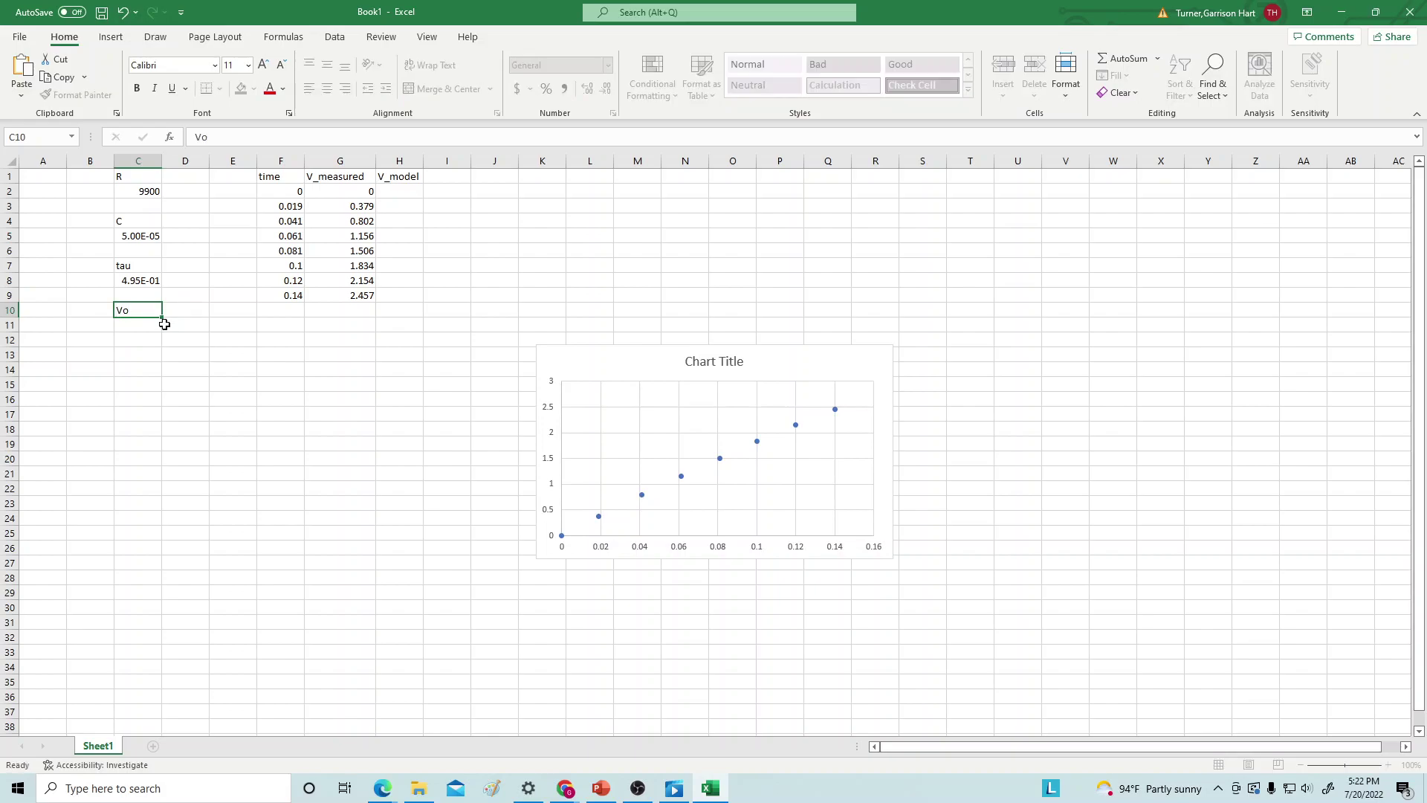
pyautogui.press('Return')
pyautogui.write('10')
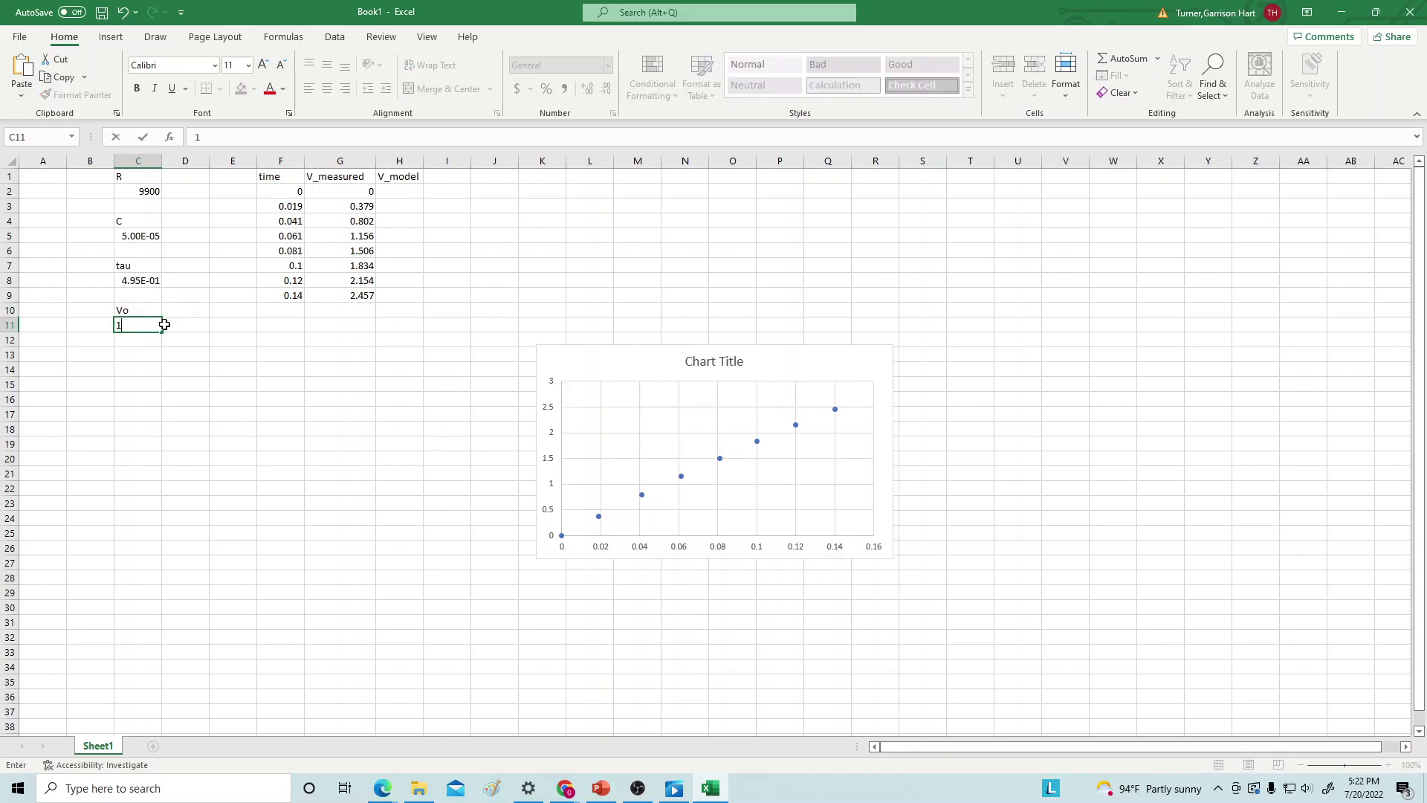
# Check the boxed capacitor voltage equation in the PowerPoint notes and return to cell H2 in Excel.
pyautogui.click(400, 190)
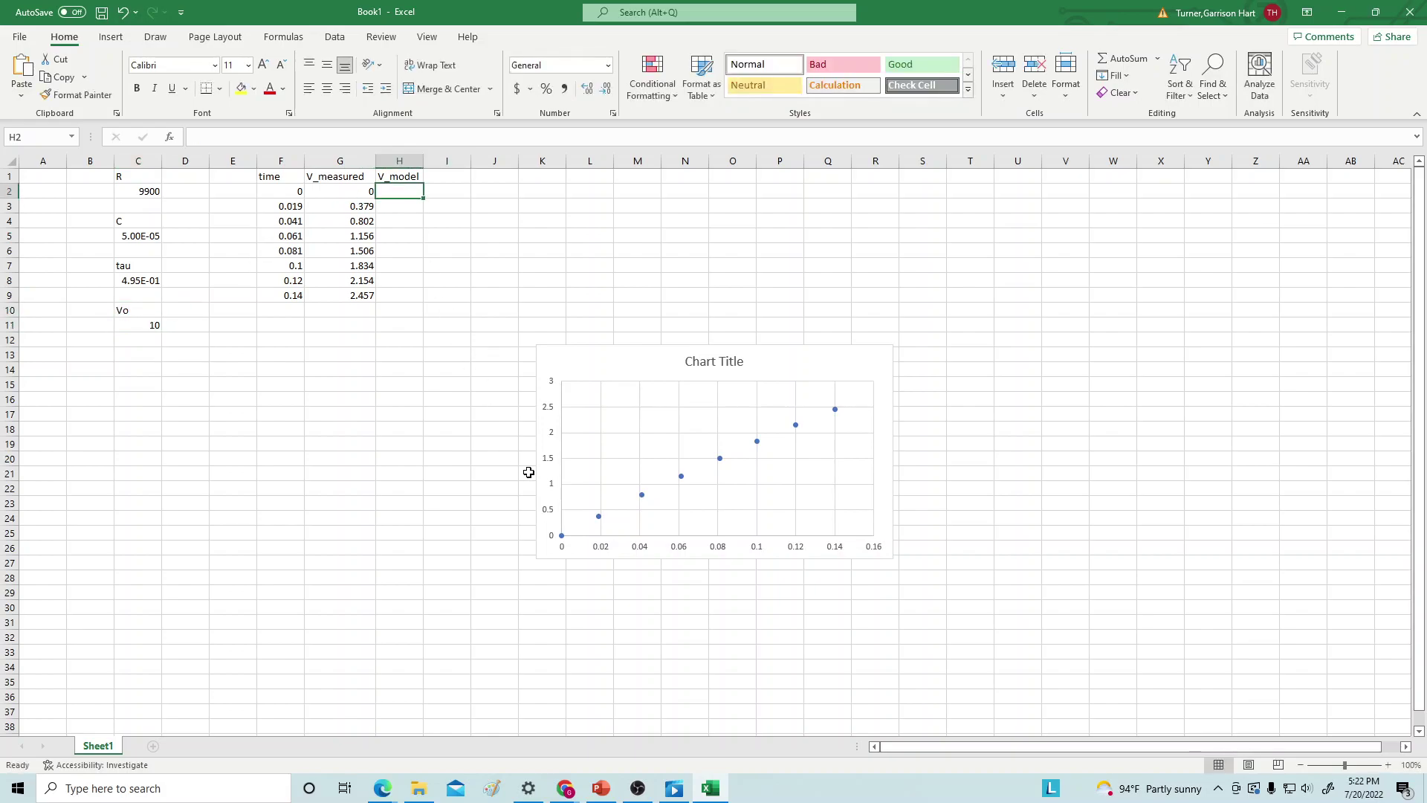
pyautogui.click(602, 787)
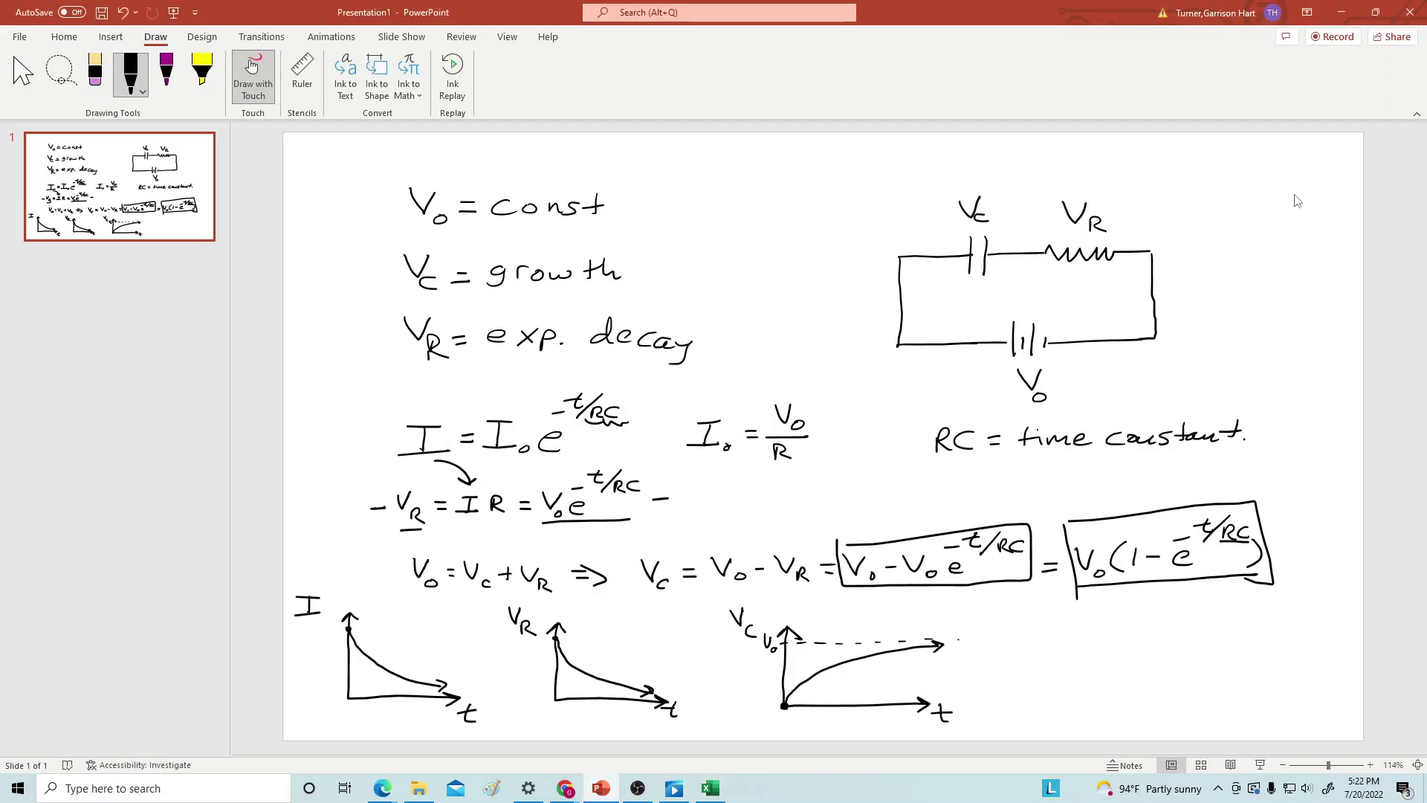
pyautogui.click(1341, 12)
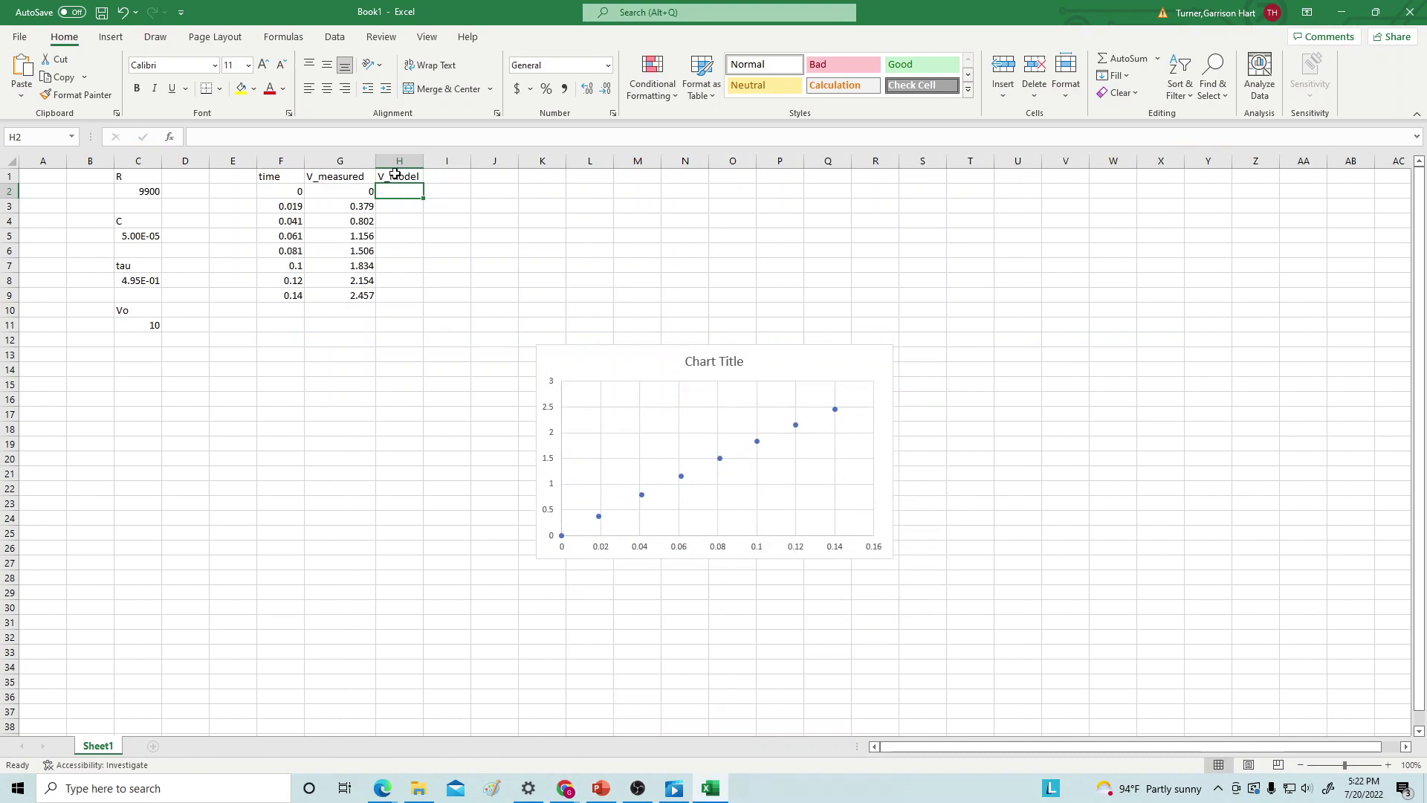
# Write the charging model formula =C11*(1-exp^(-F2/C8)) in cell H2 under V_model.
pyautogui.click(391, 134)
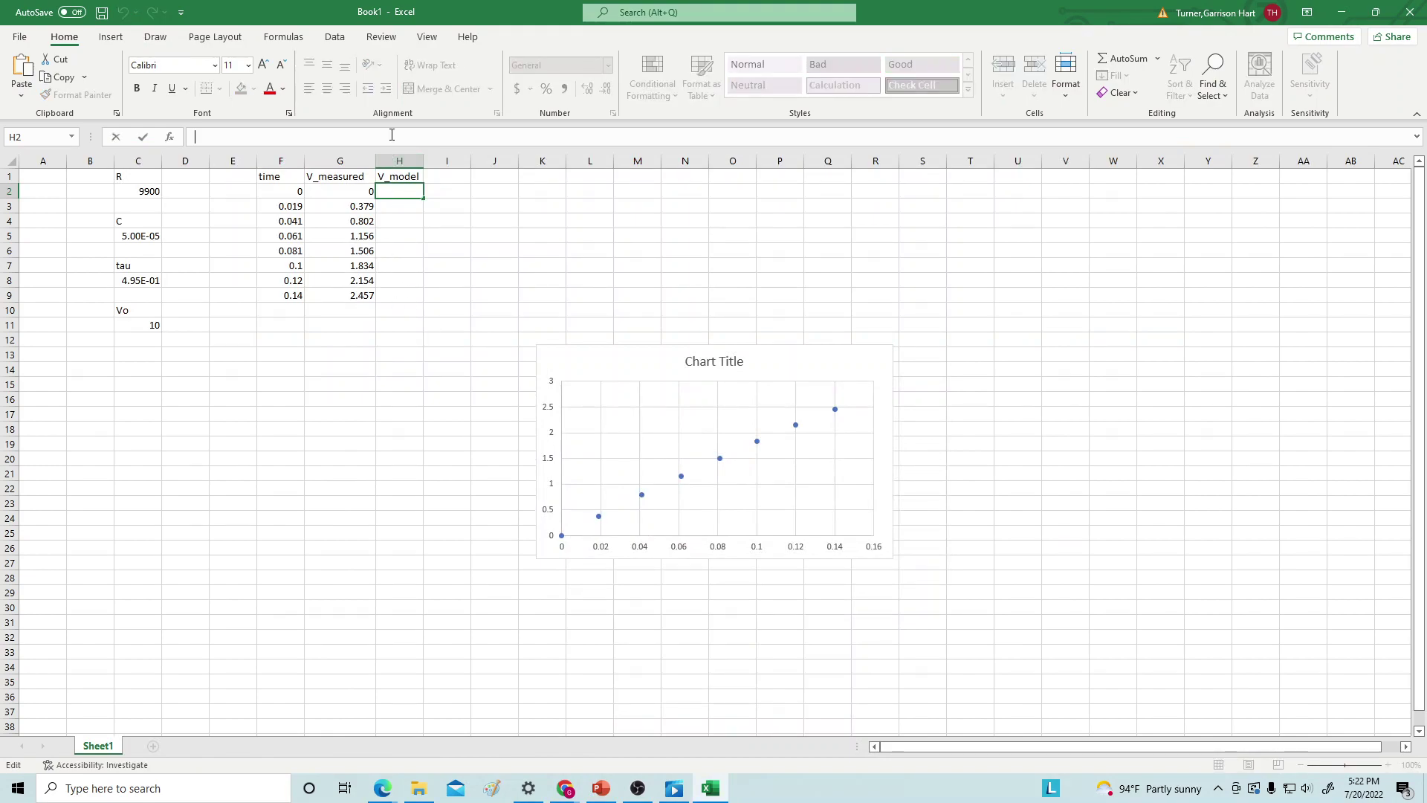
pyautogui.write('=')
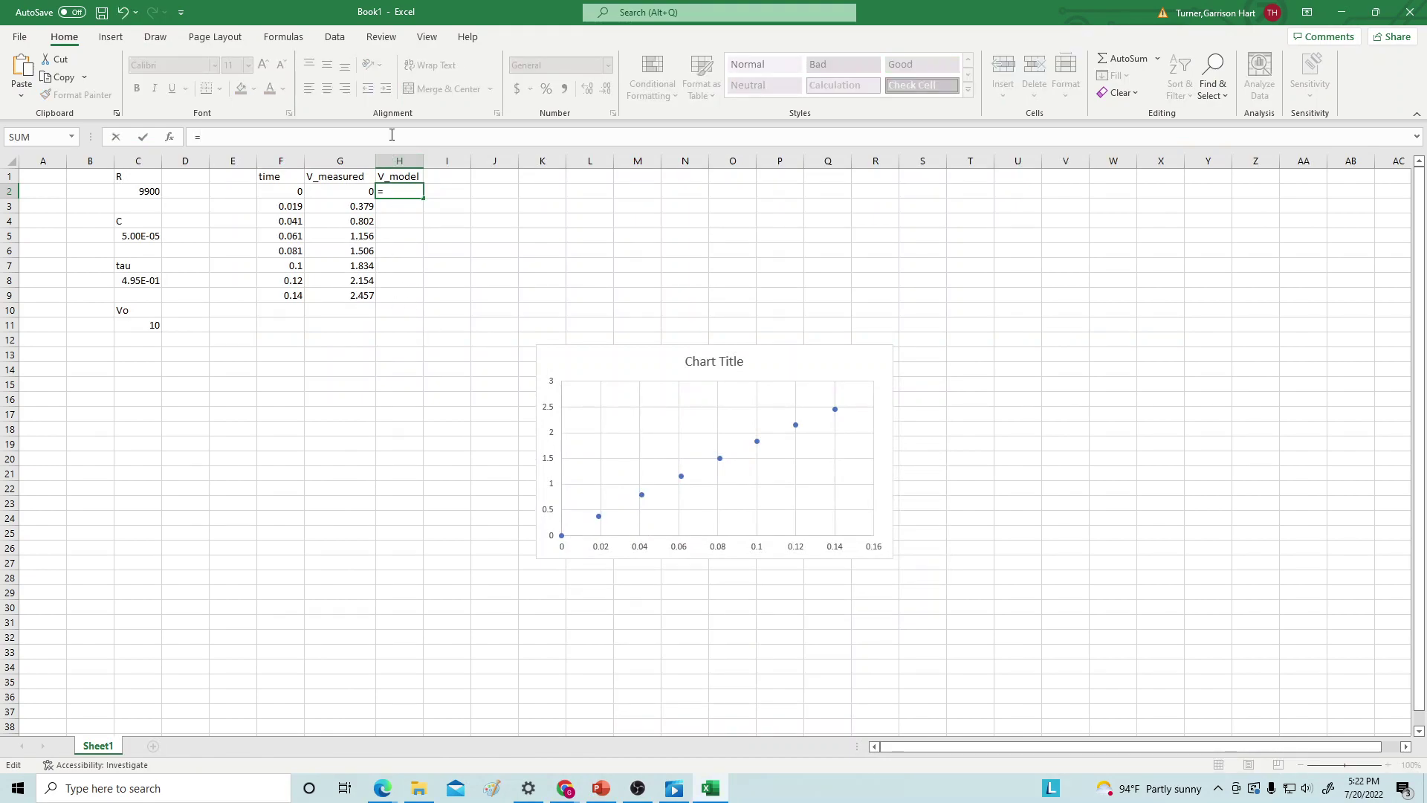
pyautogui.click(130, 324)
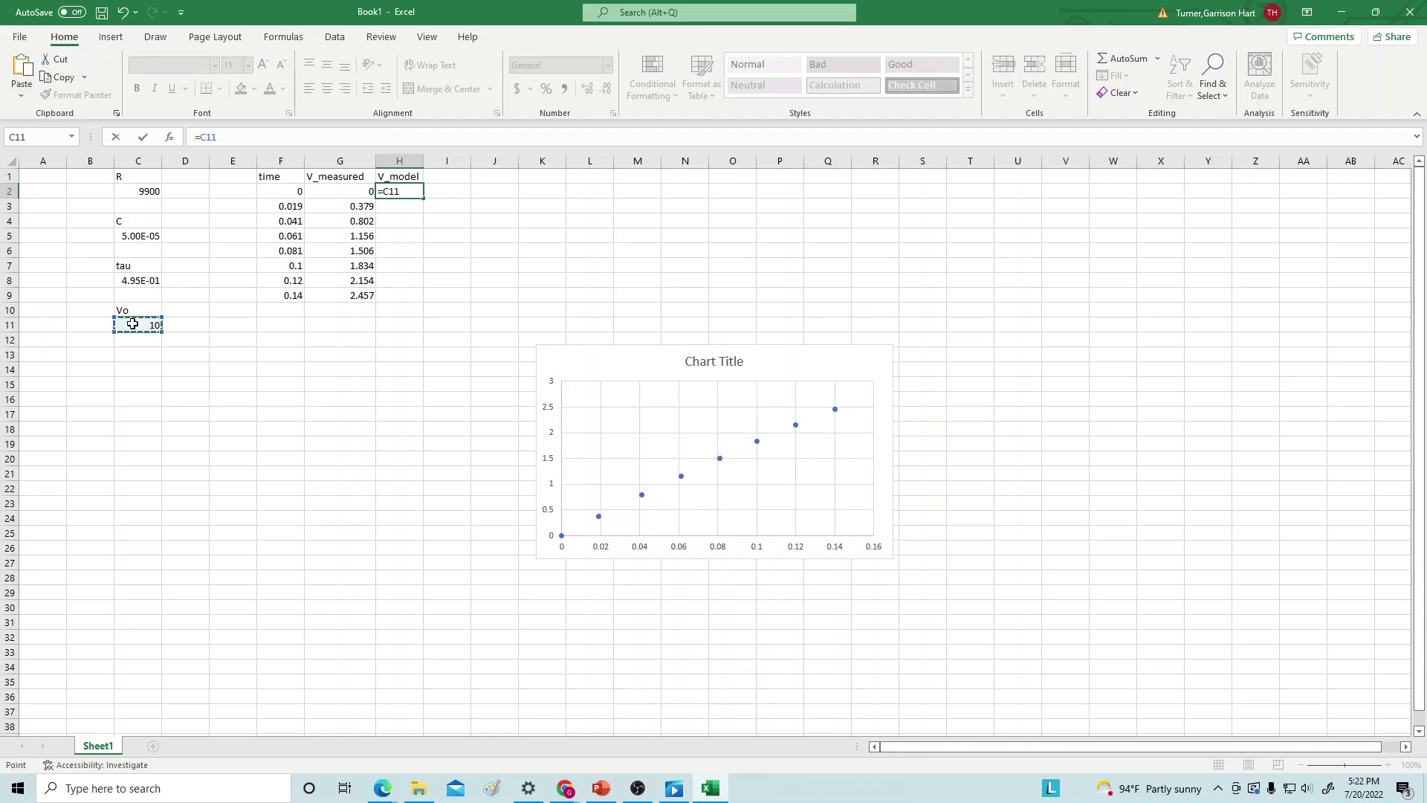
pyautogui.write('*(1-e')
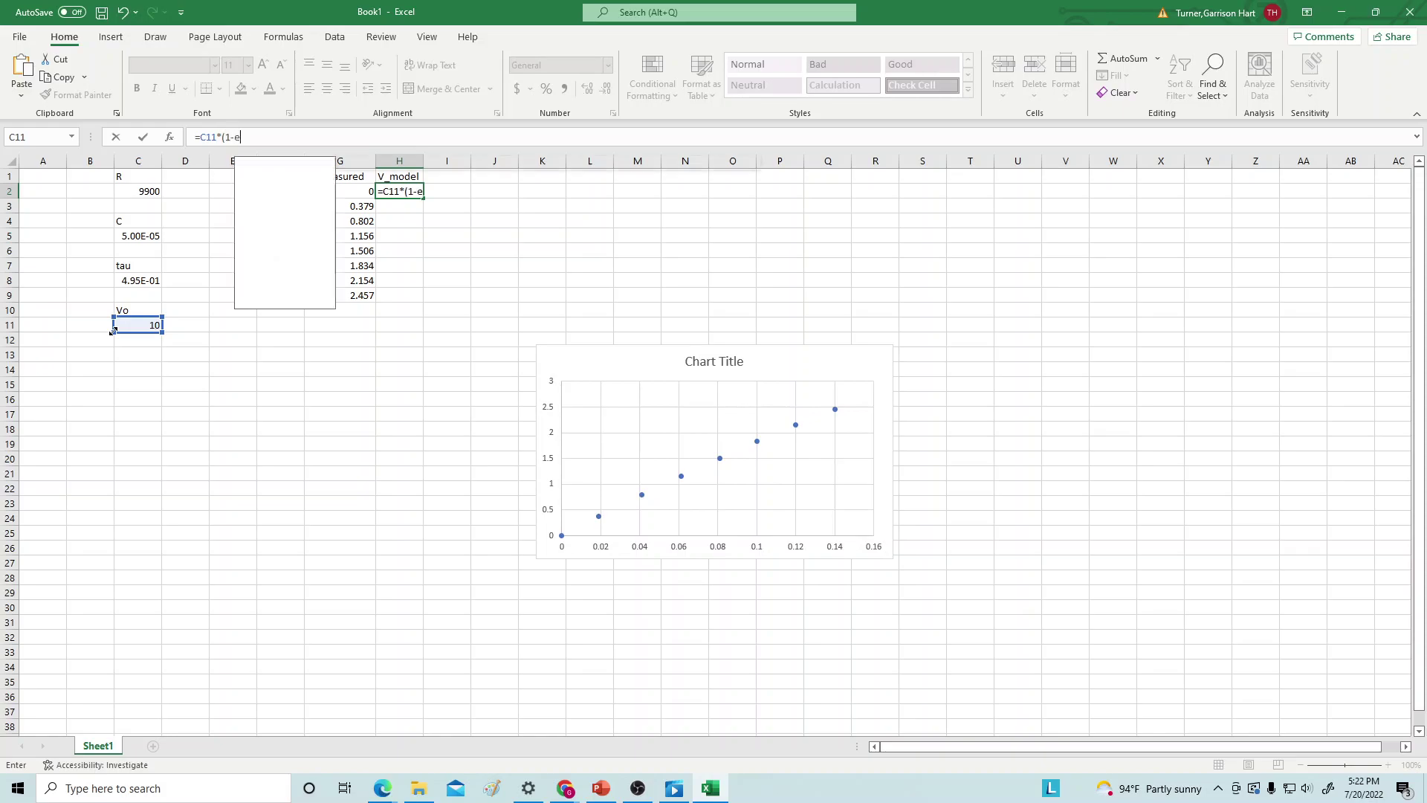
pyautogui.write('xp')
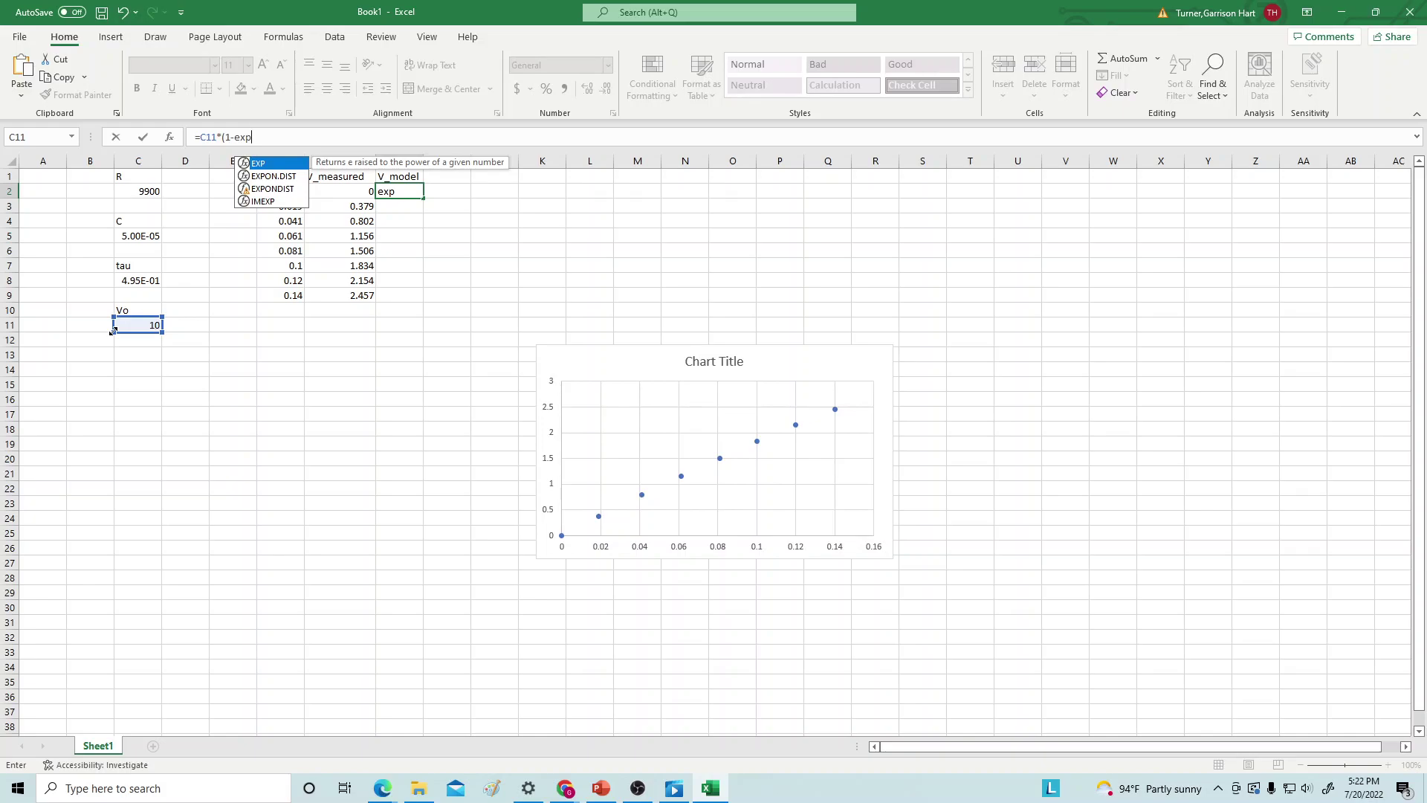
pyautogui.write('^')
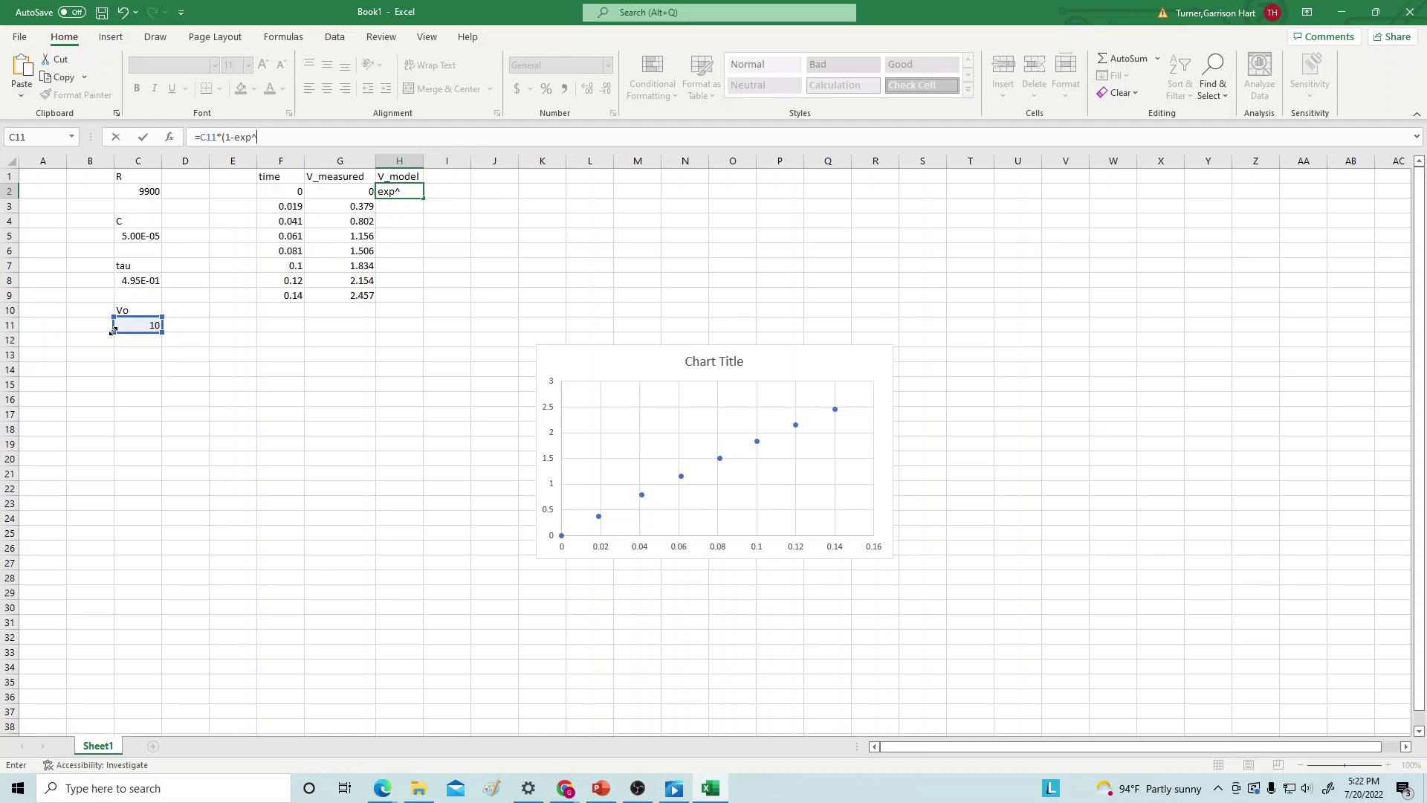
pyautogui.write('(-')
pyautogui.click(272, 191)
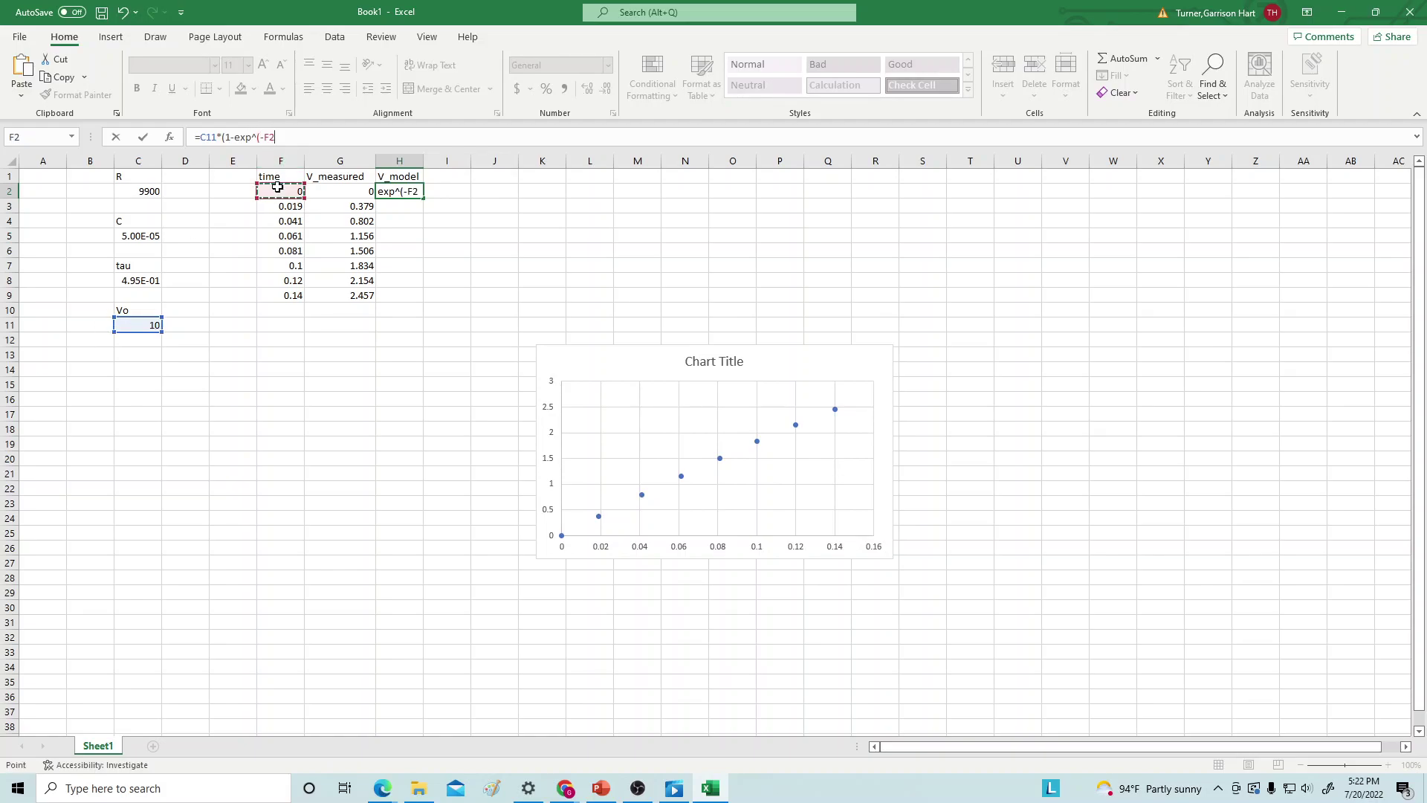
pyautogui.write('/')
pyautogui.click(139, 281)
pyautogui.write('))')
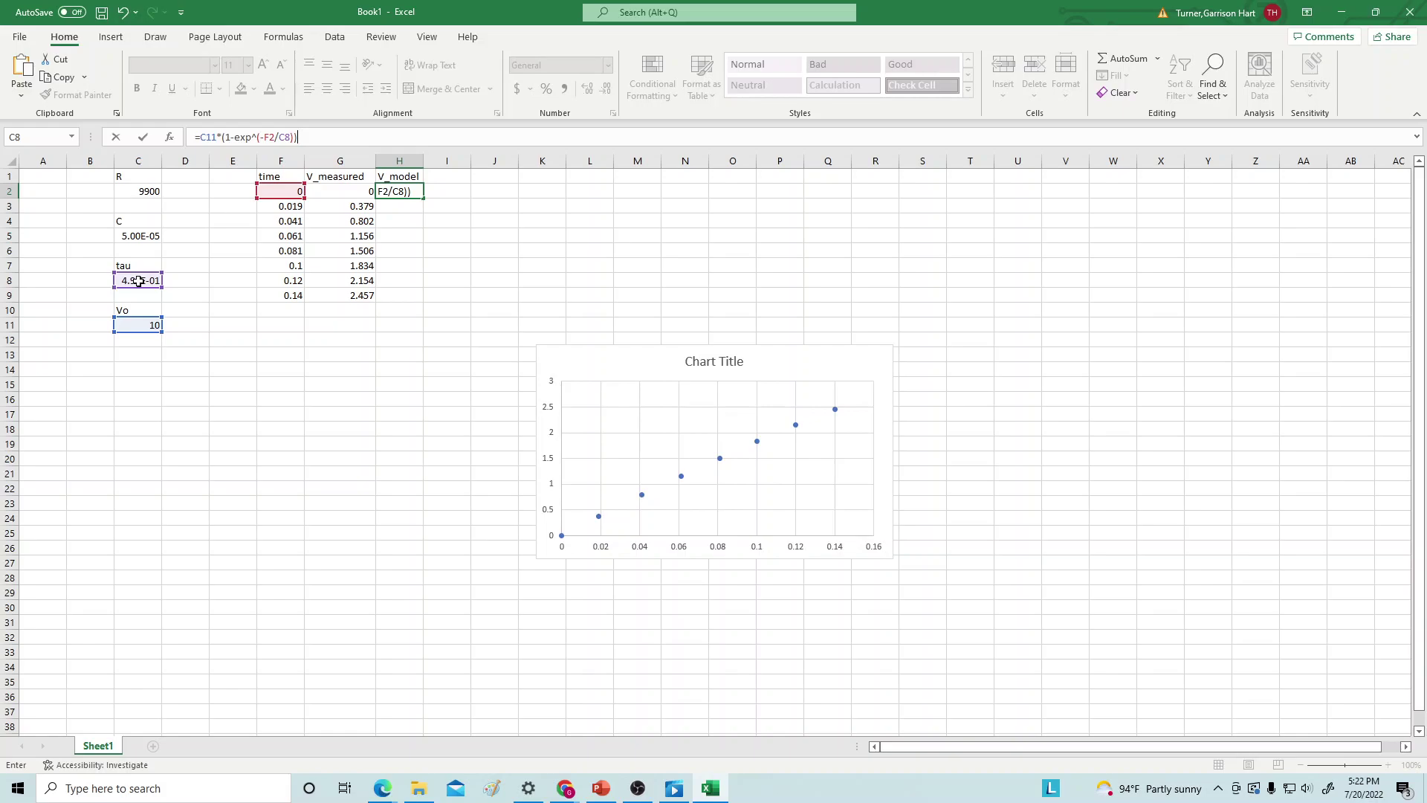
# Make the Vo and tau references in the H2 formula absolute, as $C$11 and $C$8, and commit the formula.
pyautogui.click(200, 138)
pyautogui.write('$C$')
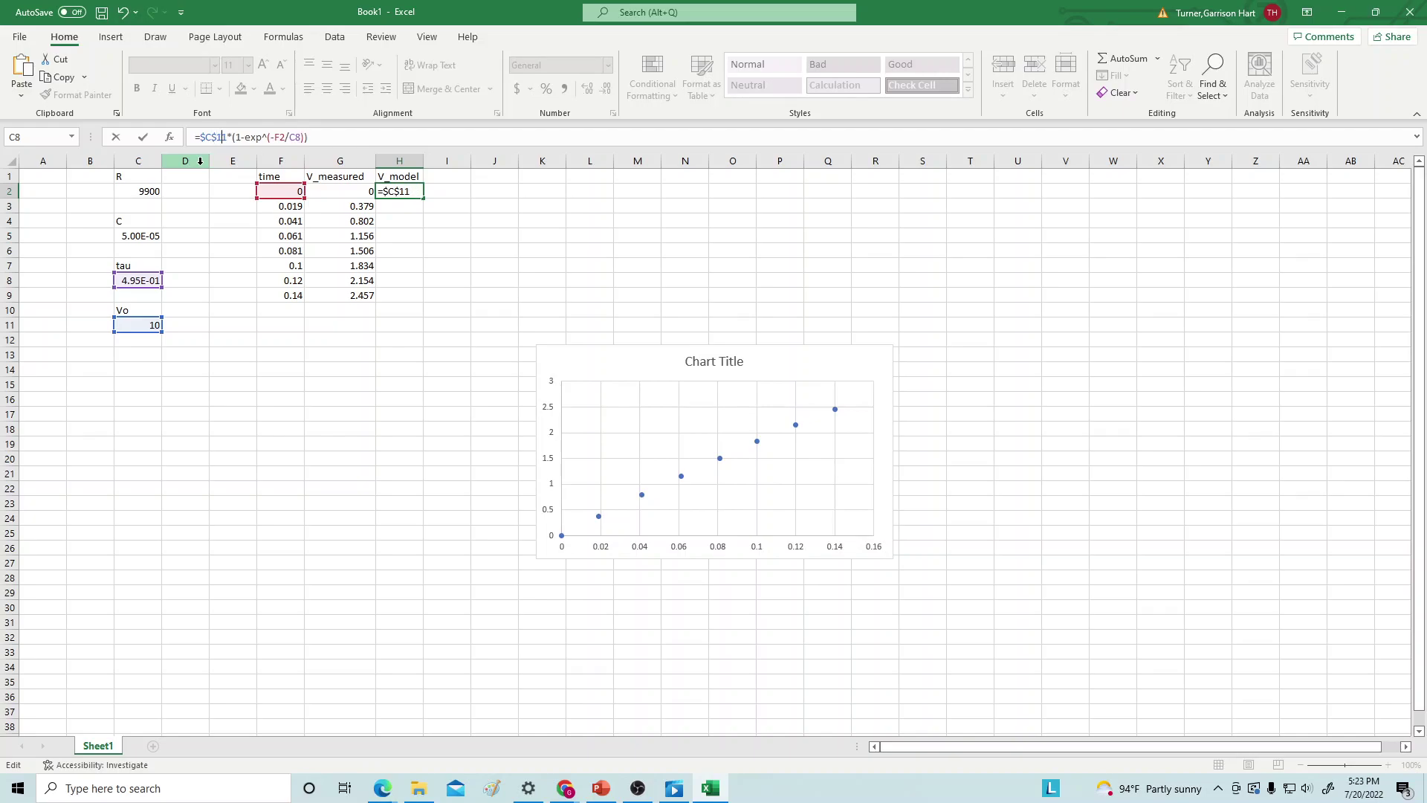
pyautogui.click(243, 137)
pyautogui.click(274, 136)
pyautogui.write('$')
pyautogui.press('Right')
pyautogui.write('$')
pyautogui.press('Return')
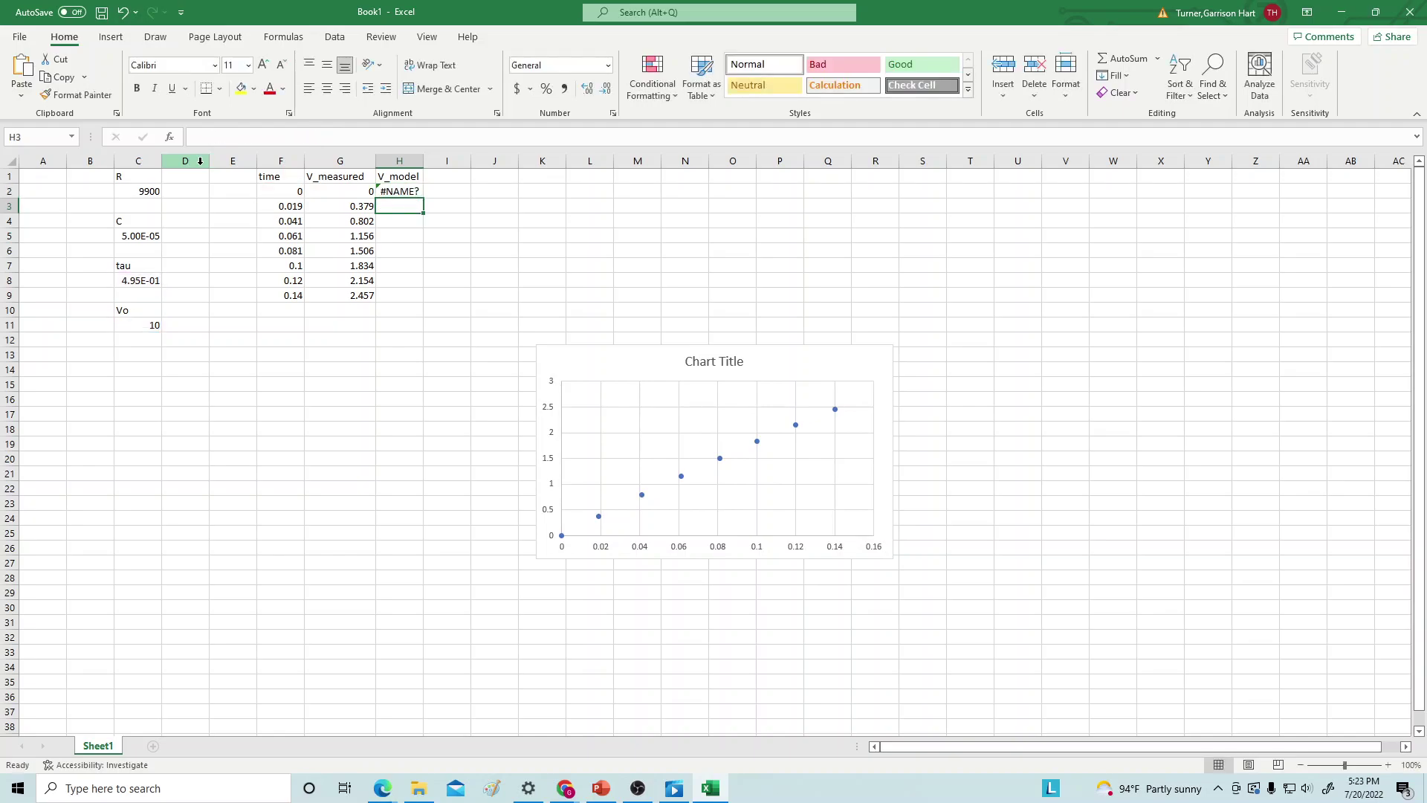
# Remove the caret after exp in the H2 formula so it reads =$C$11*(1-exp(-F2/$C$8)).
pyautogui.click(399, 191)
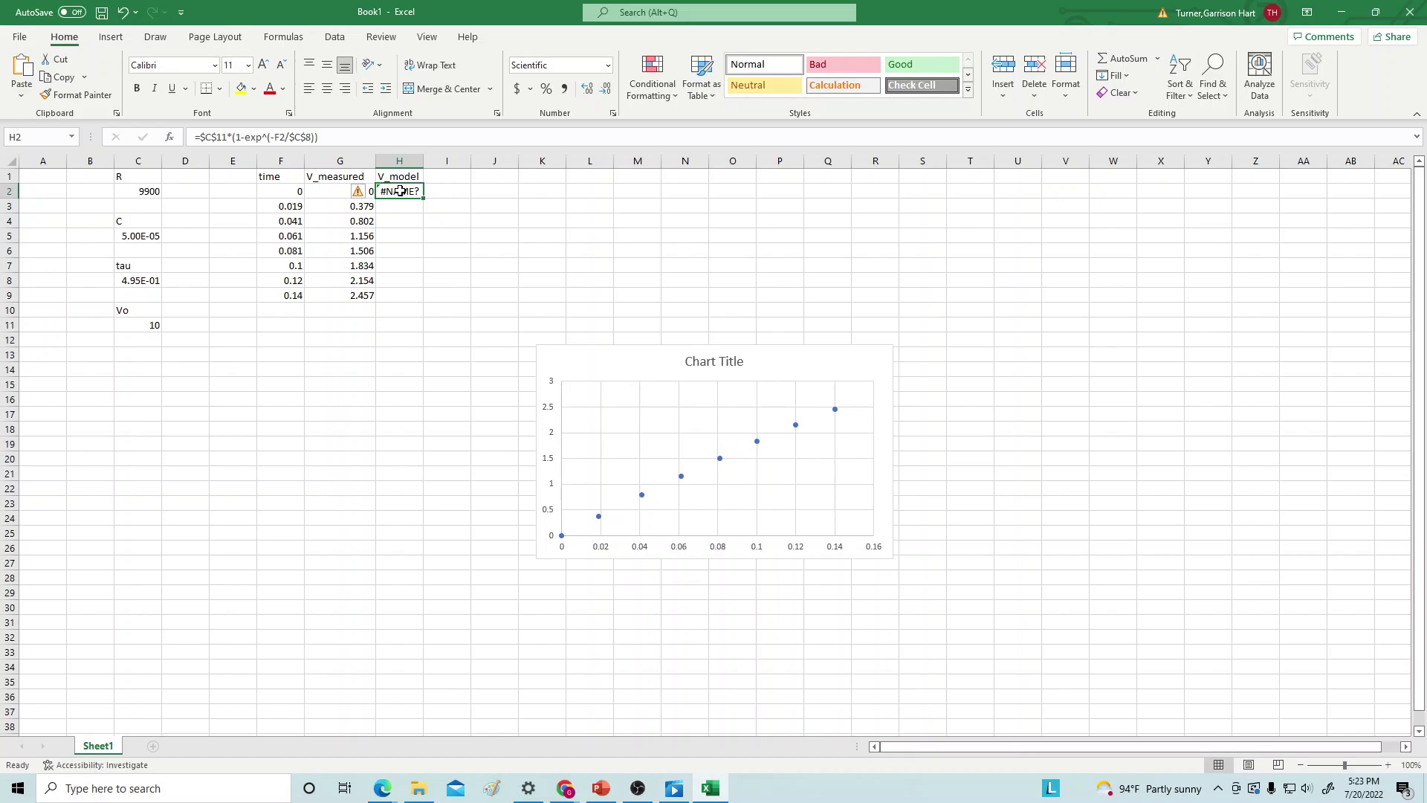
pyautogui.click(262, 137)
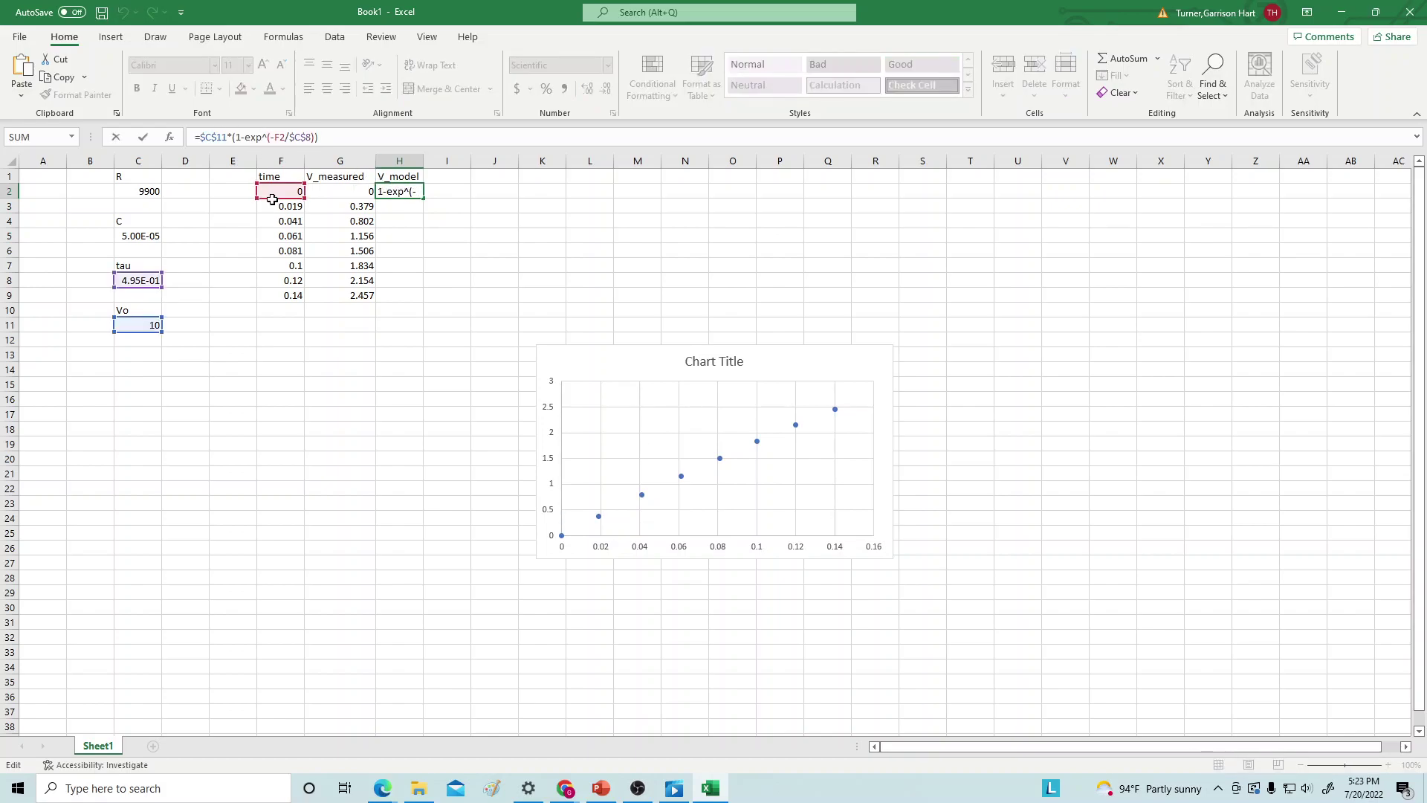
pyautogui.press('BackSpace')
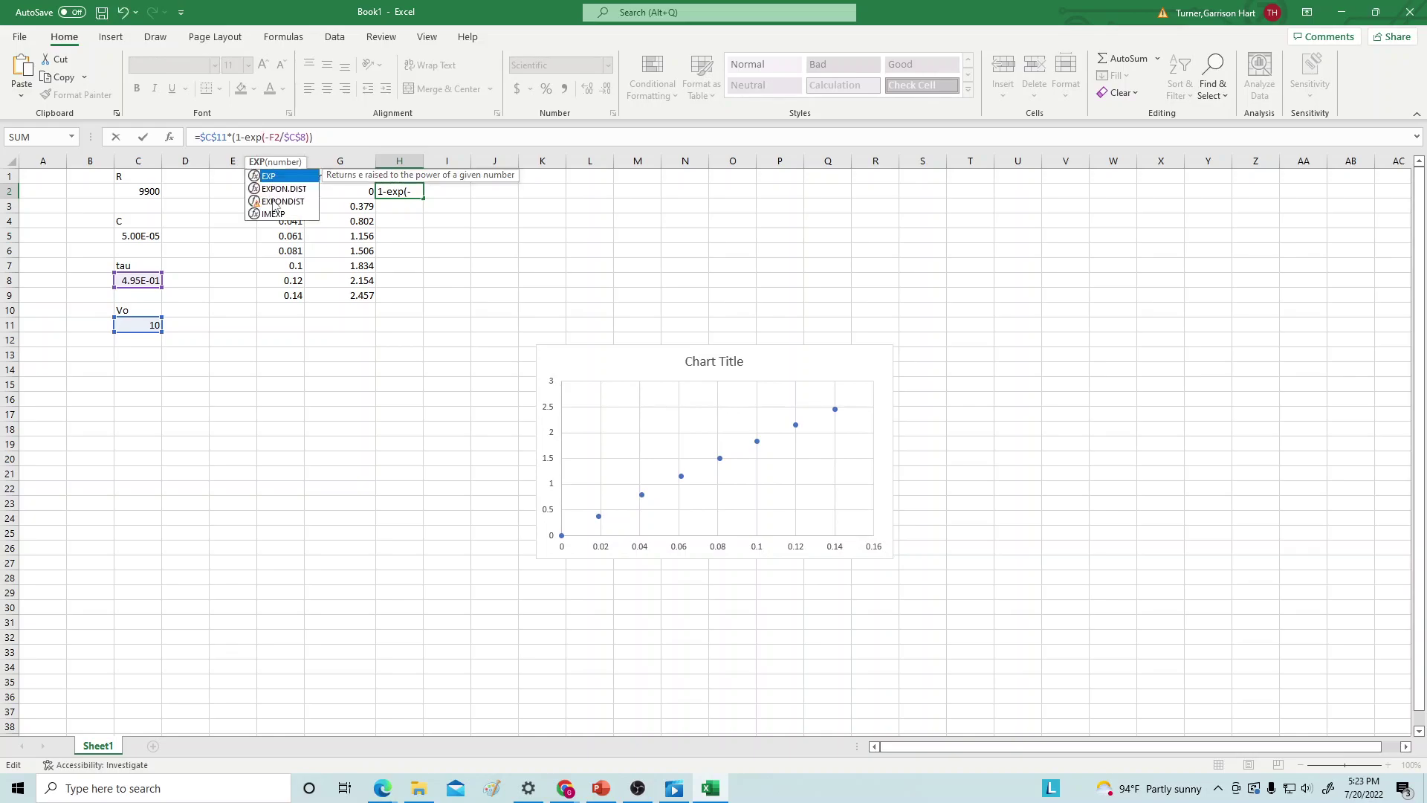
pyautogui.click(332, 140)
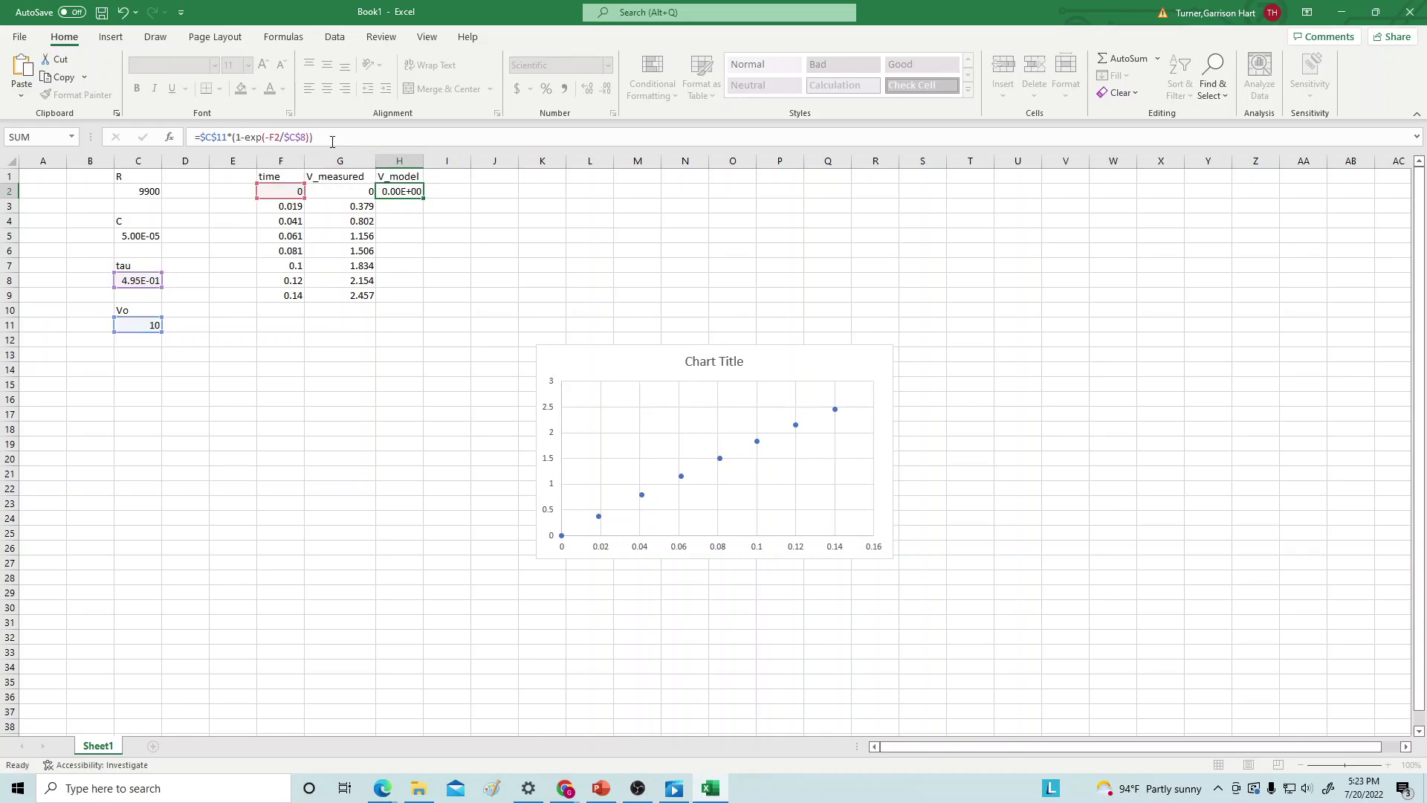
# Commit the H2 model formula and fill it down the V_model column through H9.
pyautogui.press('Return')
pyautogui.click(391, 192)
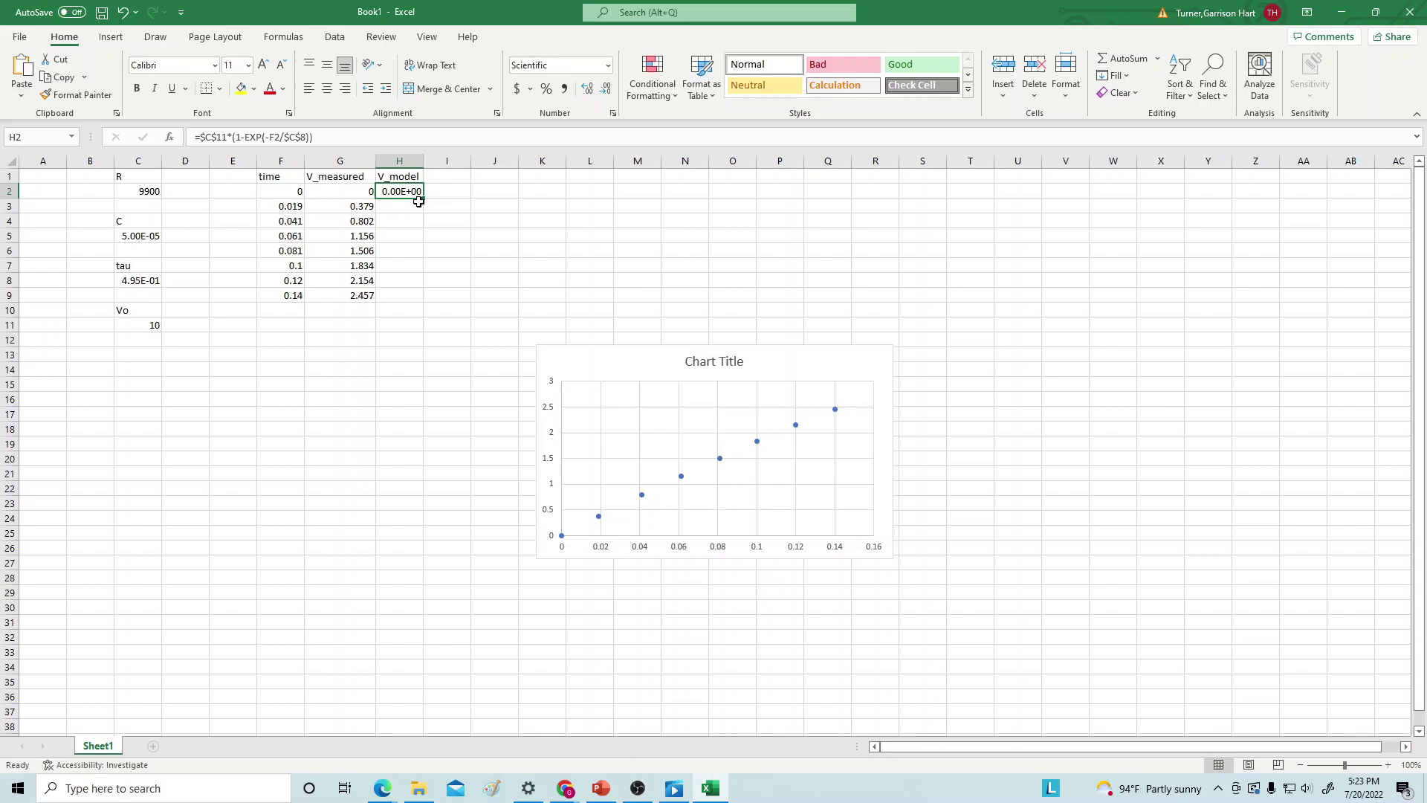
pyautogui.moveTo(424, 199); pyautogui.dragTo(425, 298)
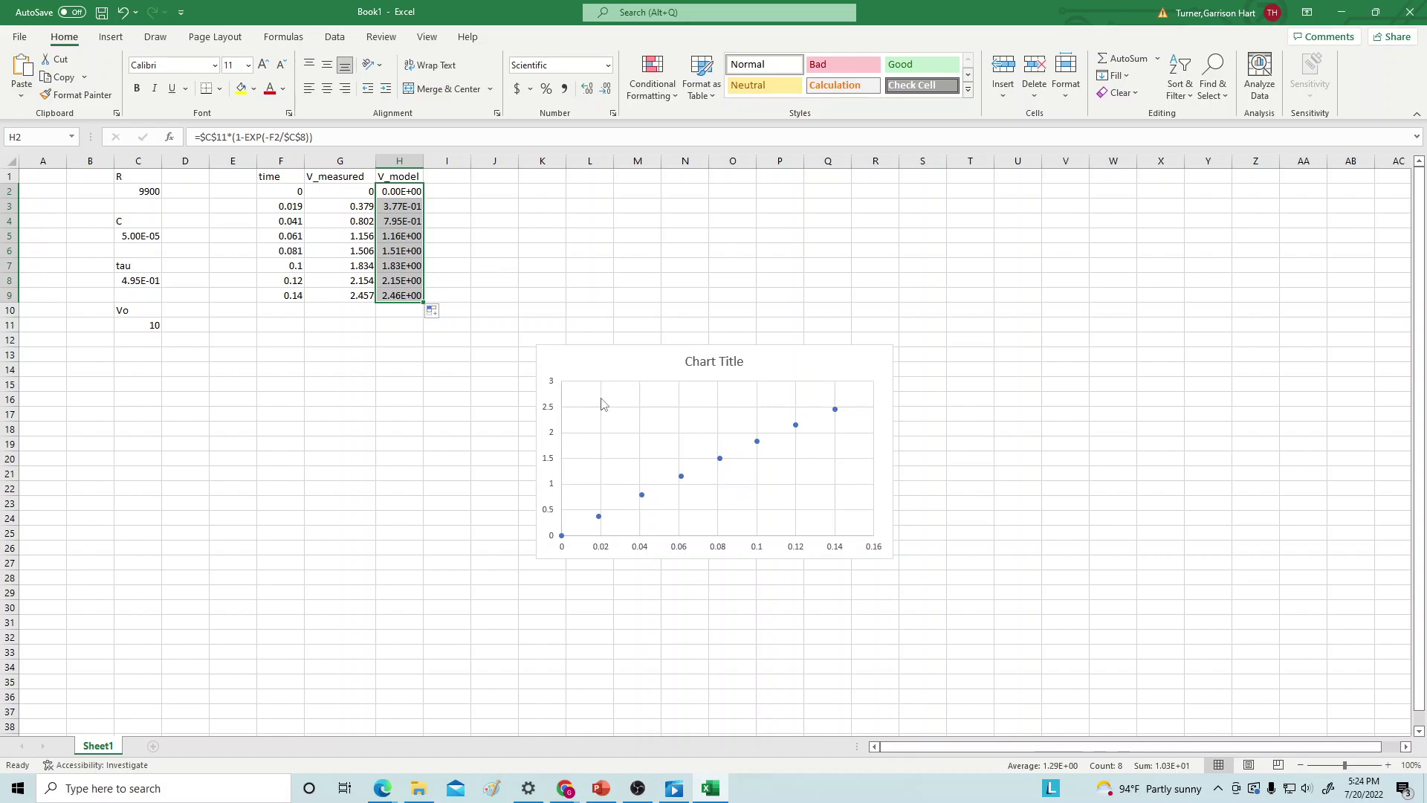
# Add a second series to the scatter chart with X values F2:F9 and Y values H2:H9.
pyautogui.rightClick(623, 416)
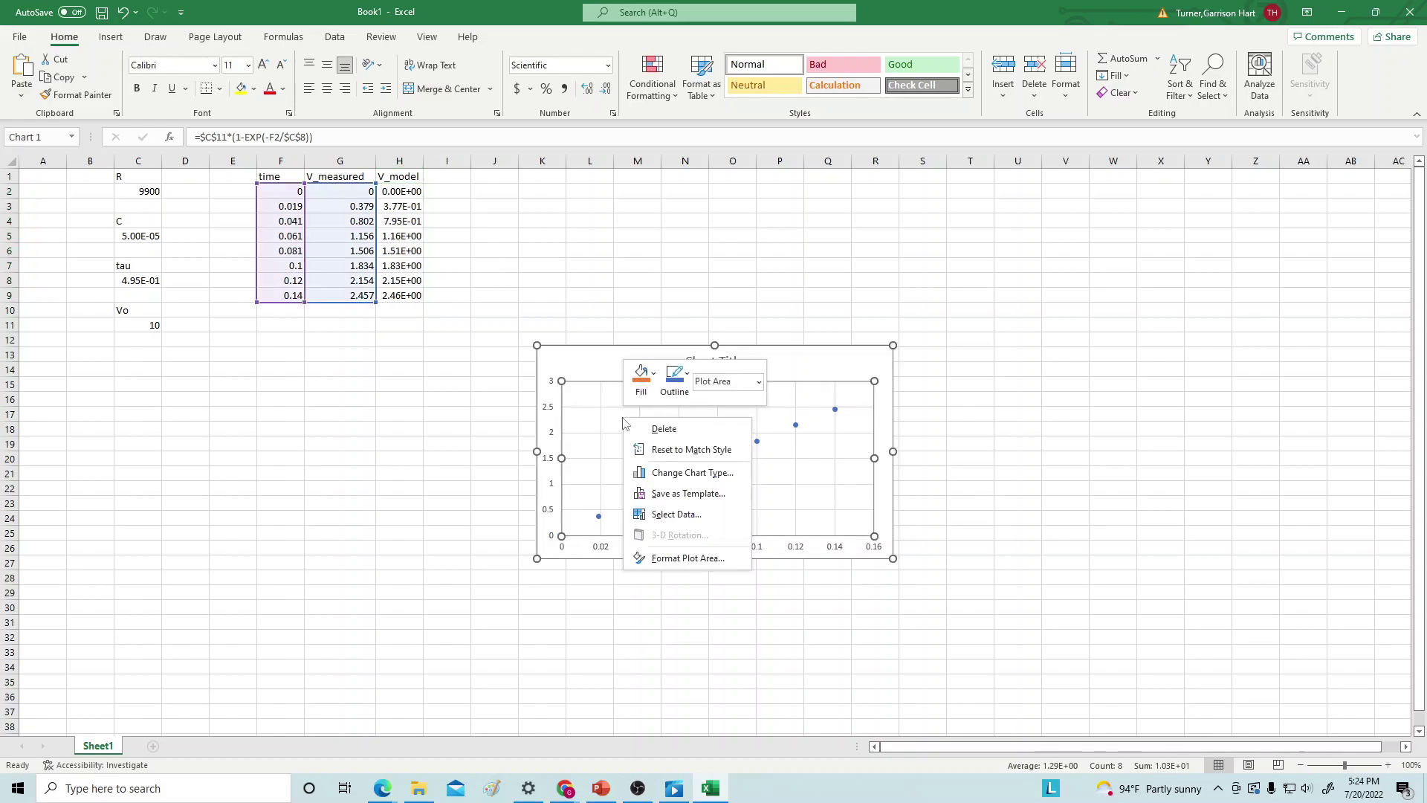
pyautogui.click(685, 518)
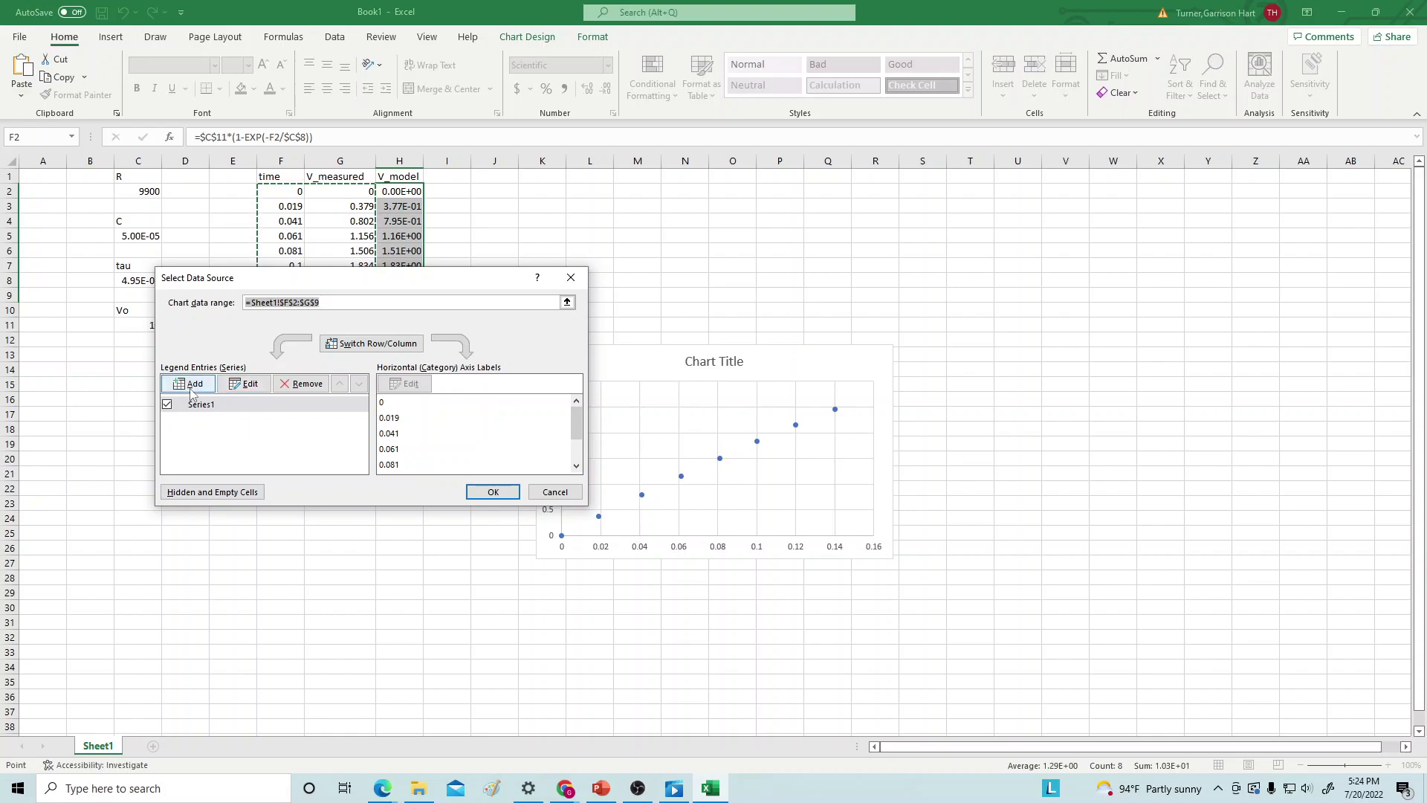
pyautogui.click(192, 383)
pyautogui.click(298, 391)
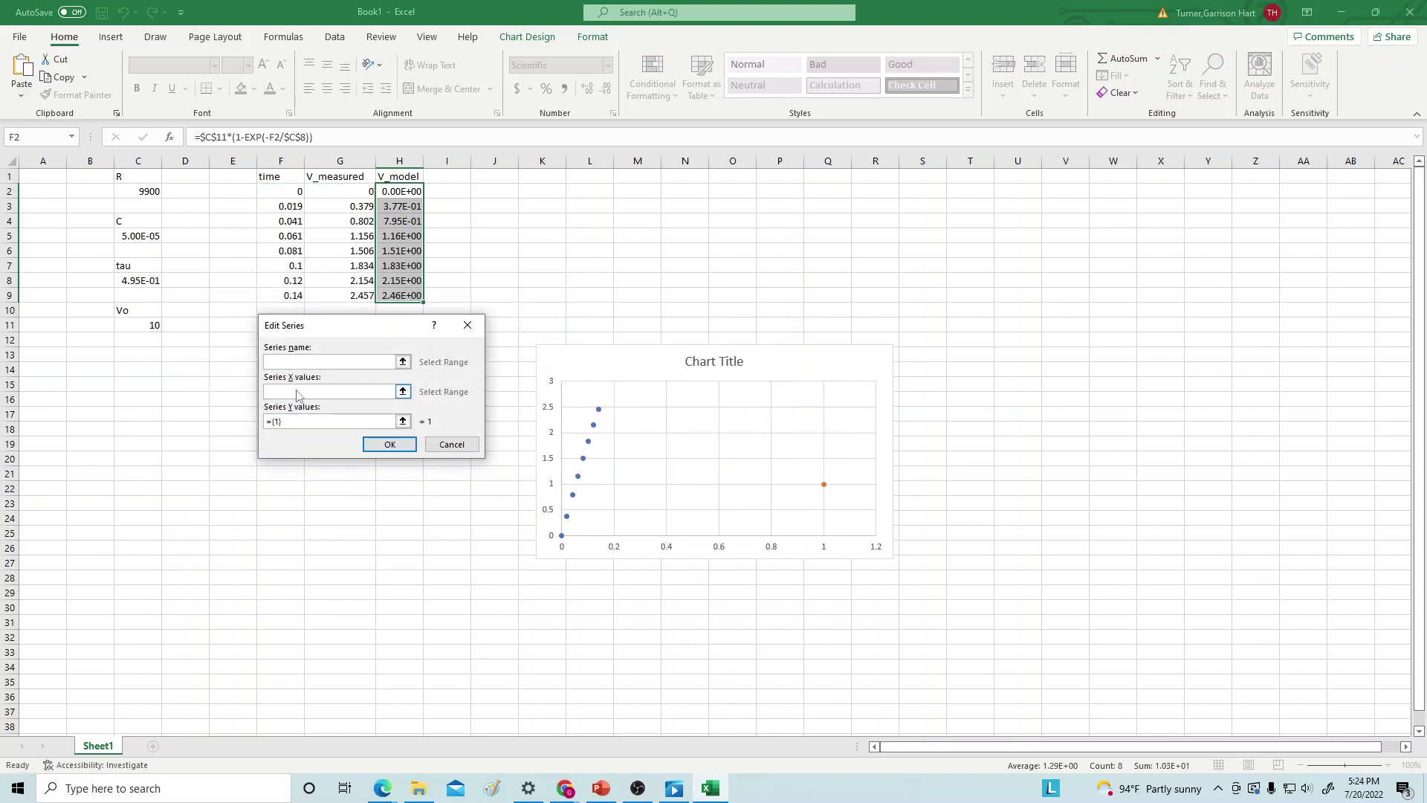
pyautogui.moveTo(284, 192); pyautogui.dragTo(280, 294)
pyautogui.click(279, 422)
pyautogui.moveTo(281, 422); pyautogui.dragTo(265, 422)
pyautogui.press('BackSpace')
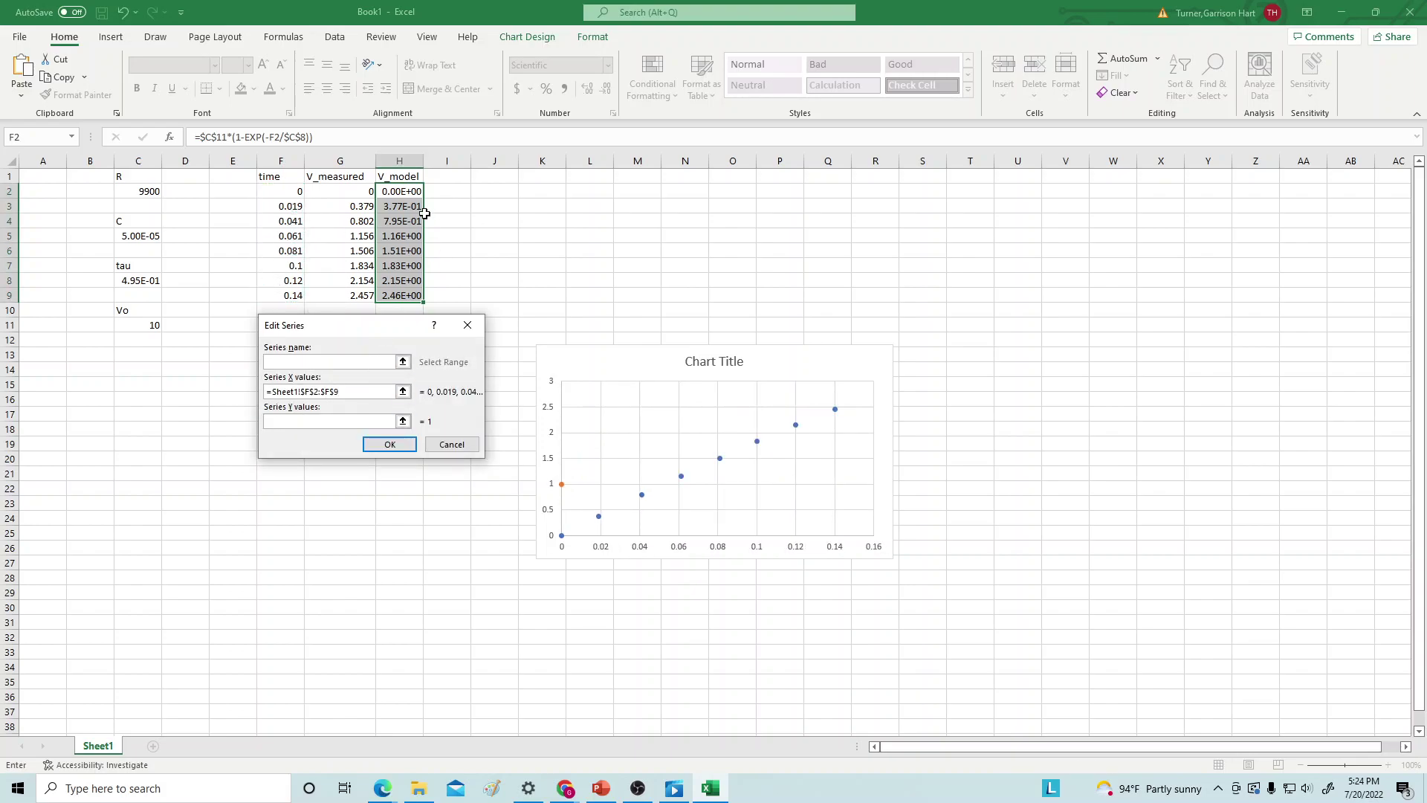
pyautogui.moveTo(399, 192); pyautogui.dragTo(399, 296)
pyautogui.click(393, 444)
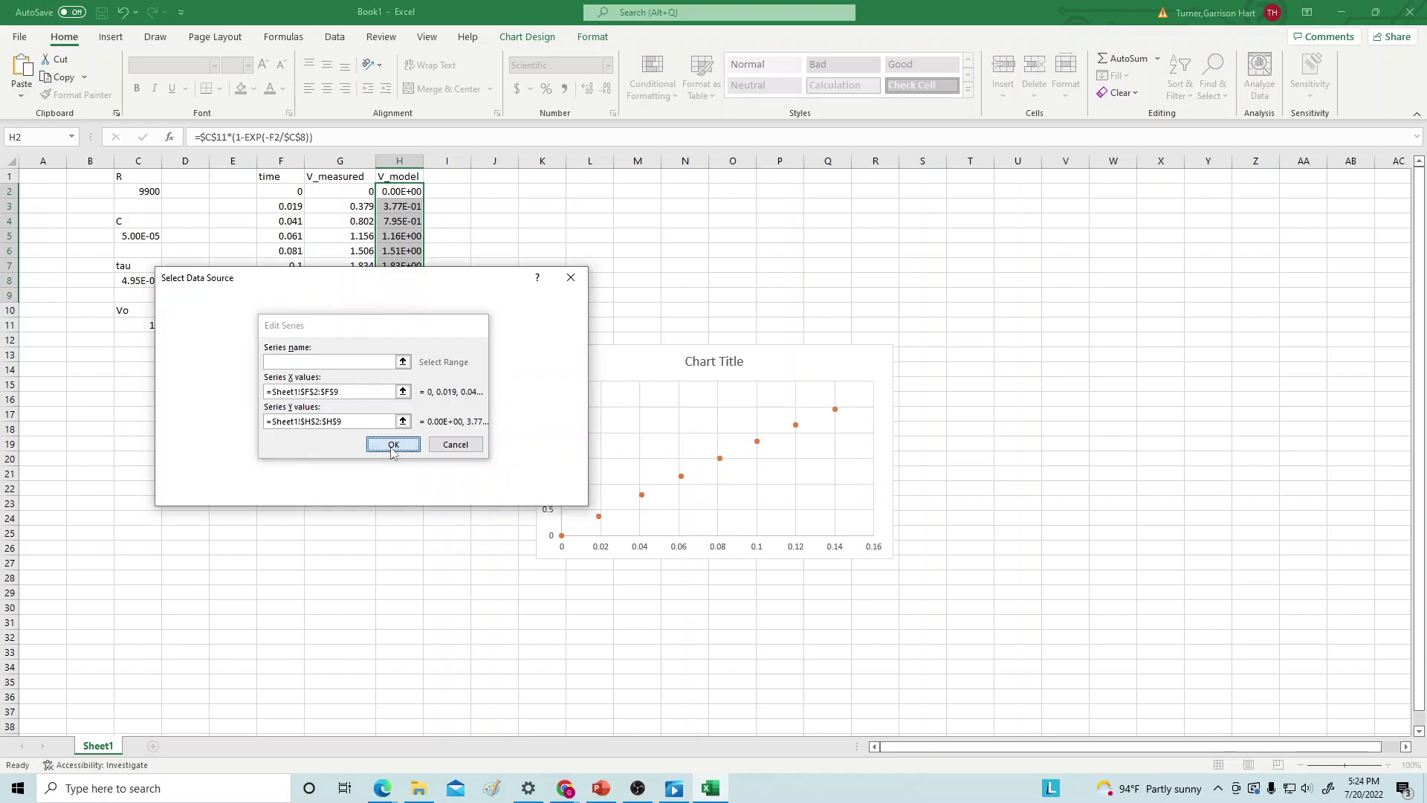
pyautogui.click(488, 488)
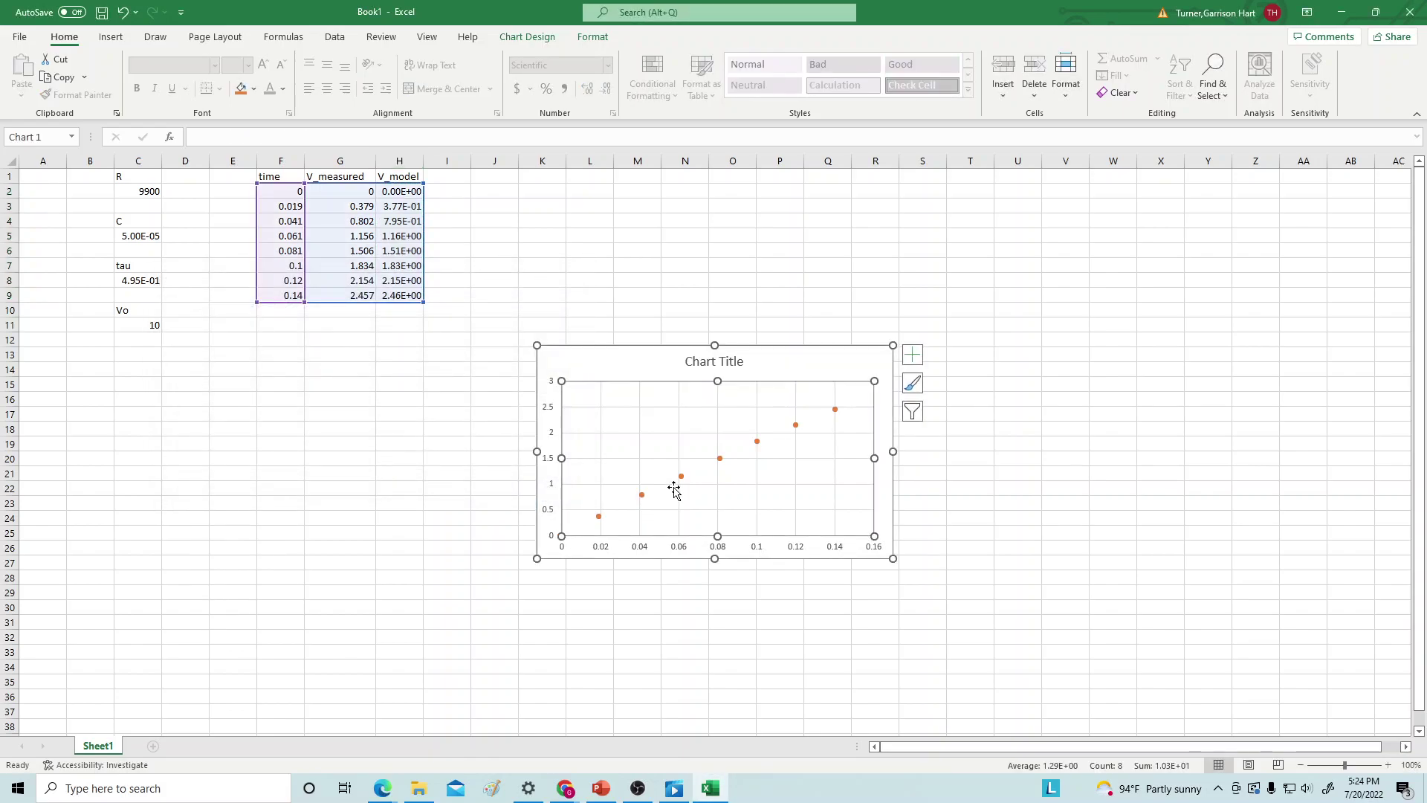
# Change the chart type of the V_model series to scatter with smooth lines and no markers.
pyautogui.moveTo(682, 479)
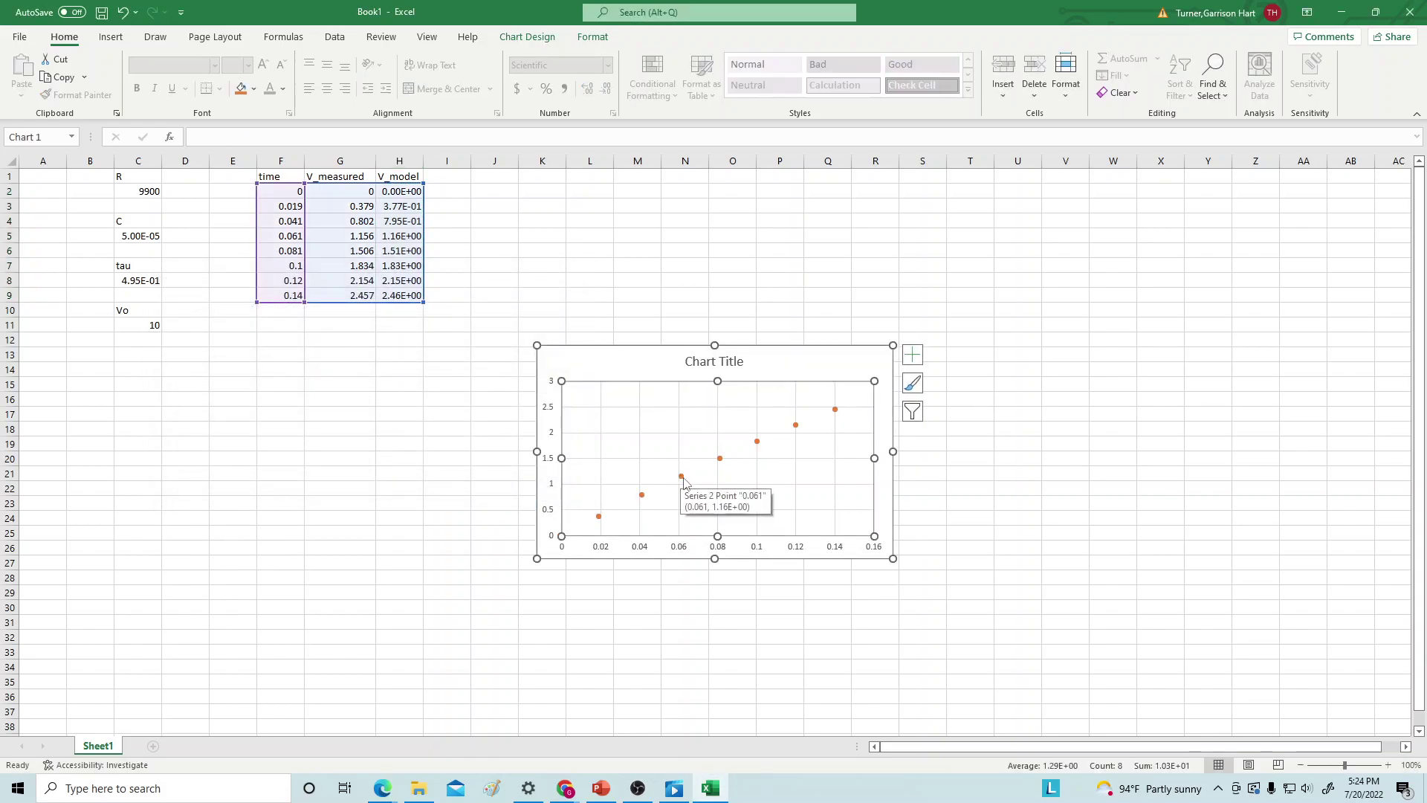
pyautogui.rightClick(683, 481)
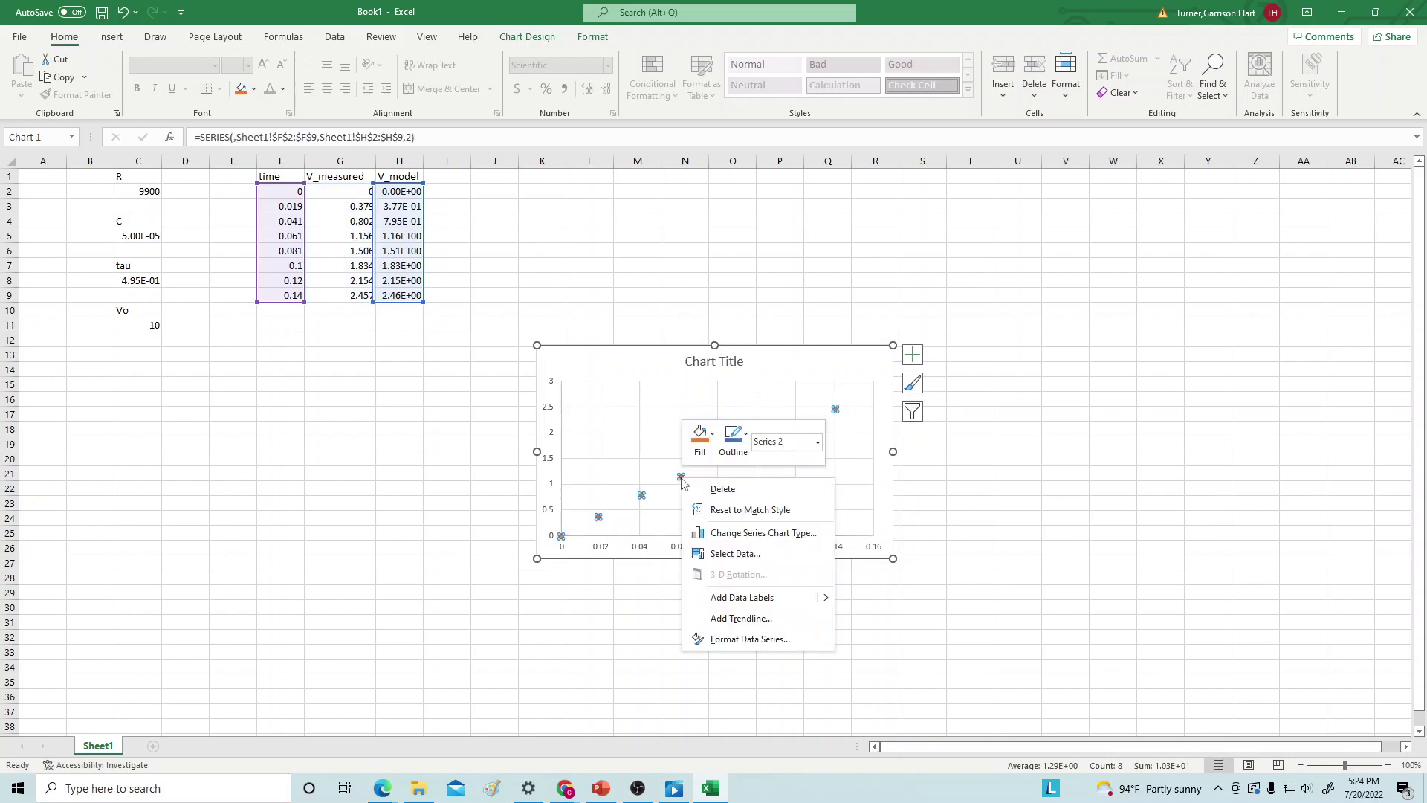
pyautogui.click(739, 535)
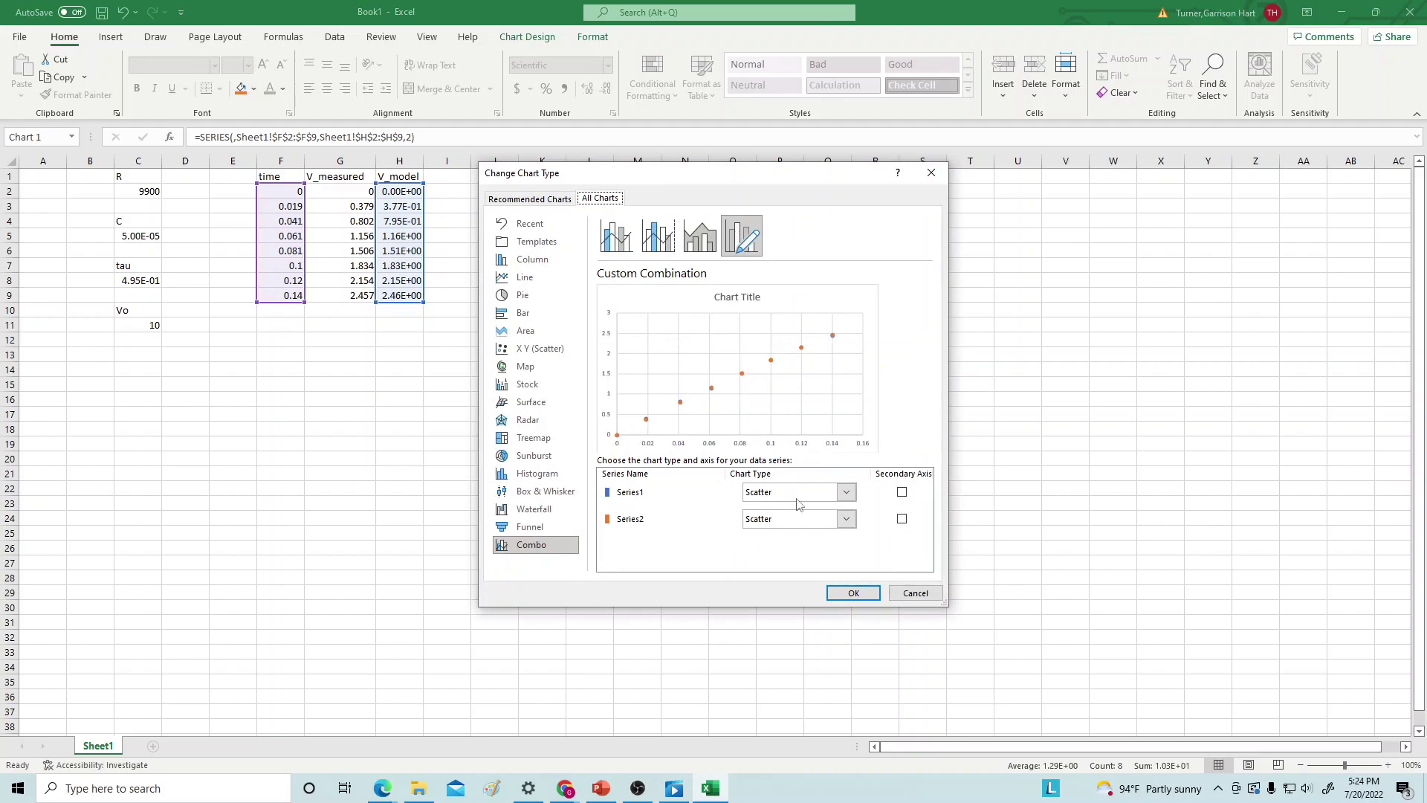
pyautogui.click(848, 519)
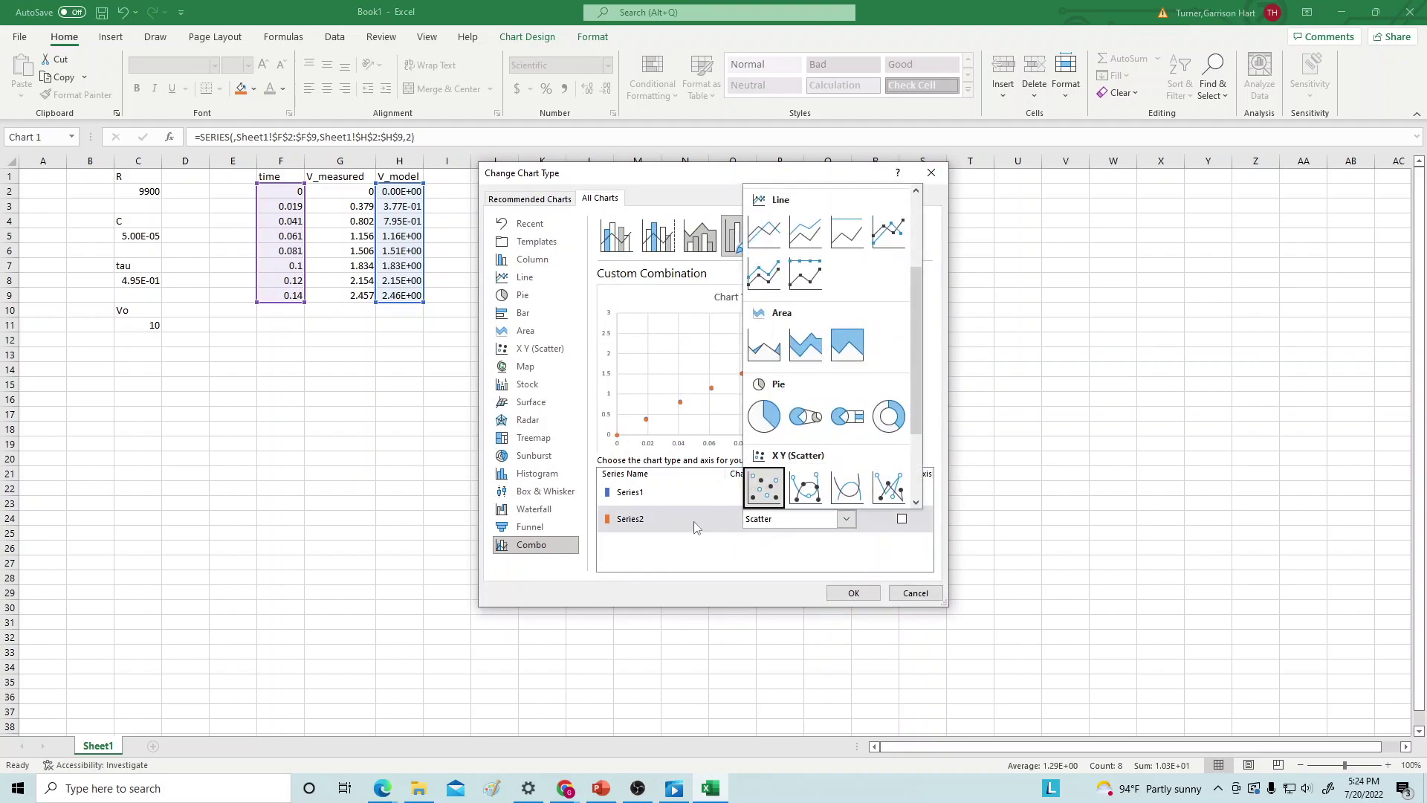
pyautogui.click(856, 490)
pyautogui.click(853, 594)
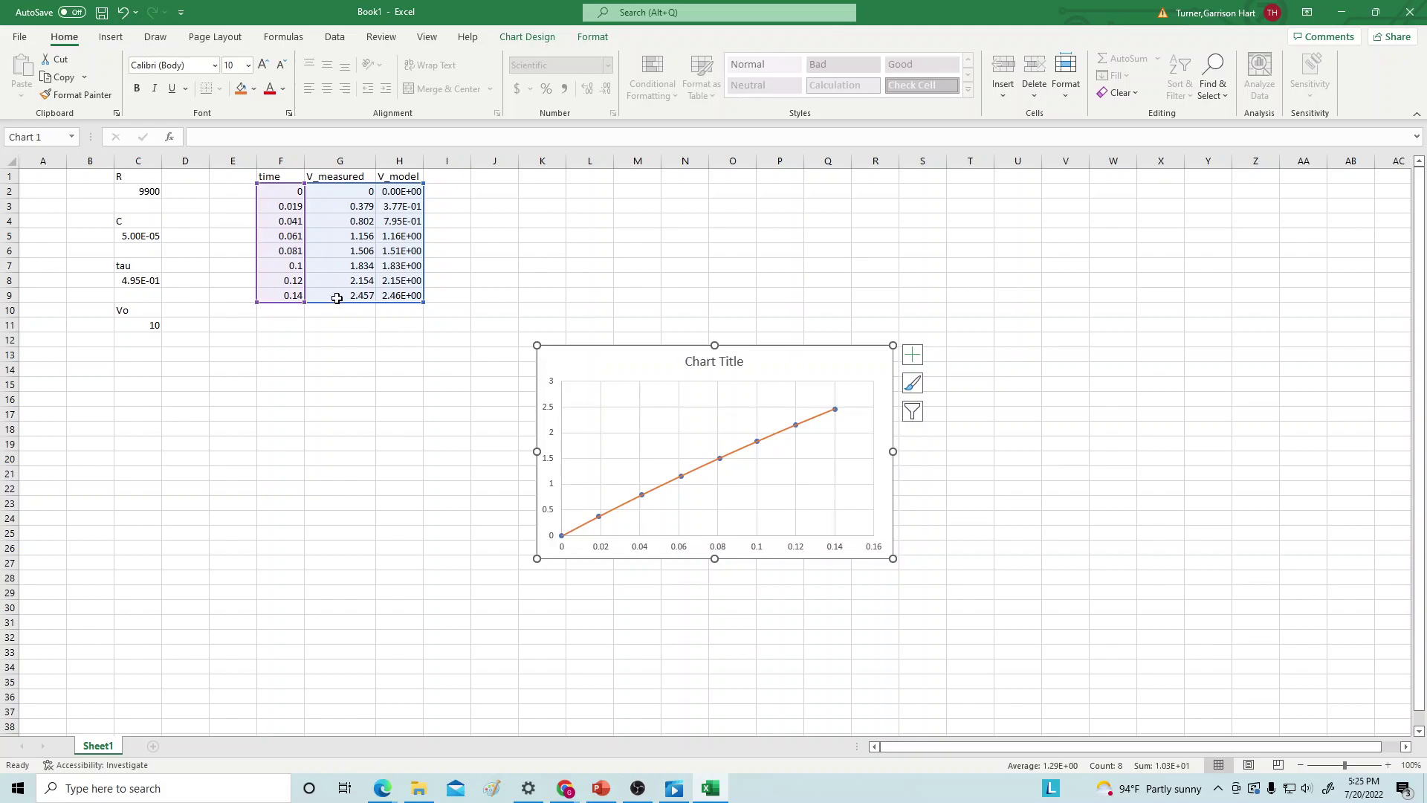
# Try a linear trendline on the V_model series with its equation and R-squared value displayed on the chart.
pyautogui.moveTo(682, 485)
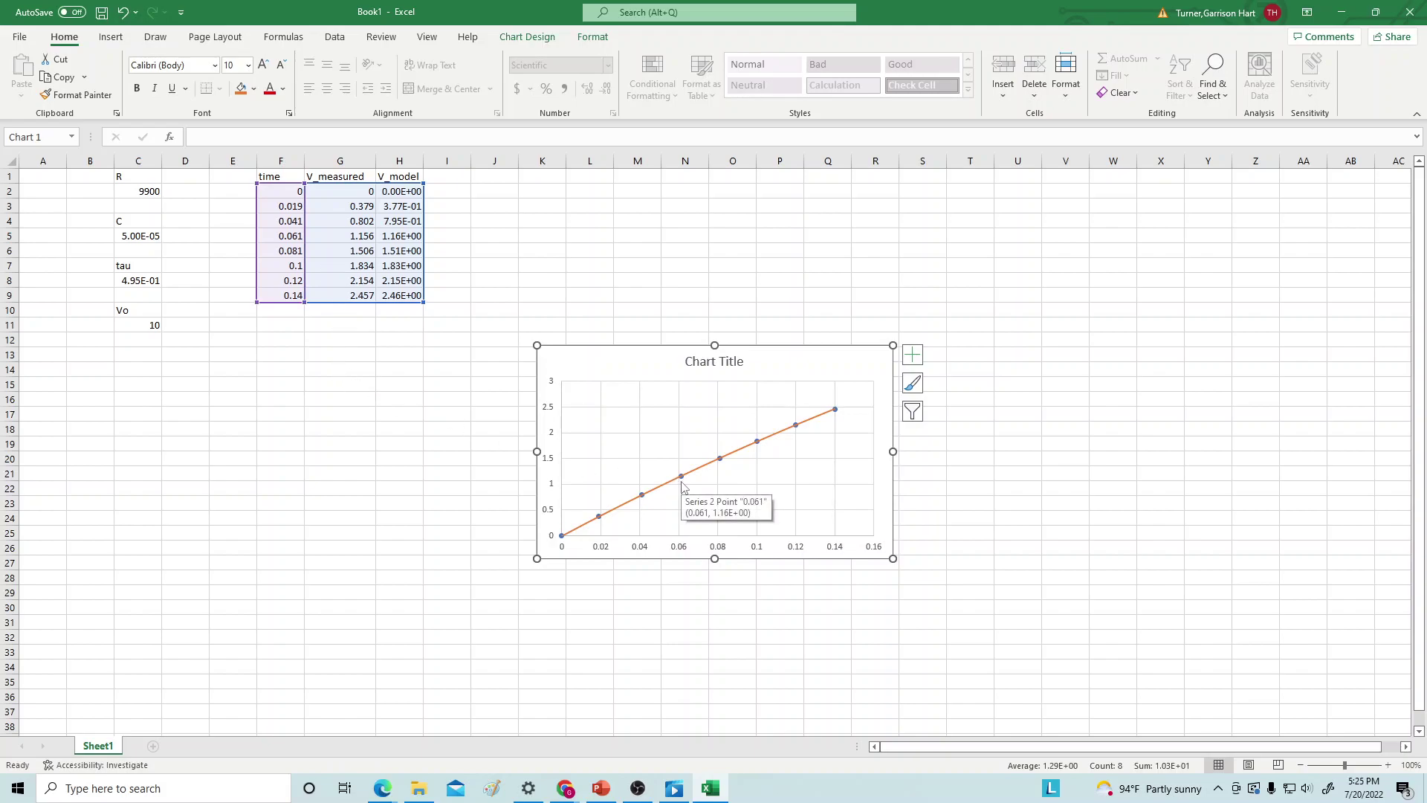
pyautogui.rightClick(683, 481)
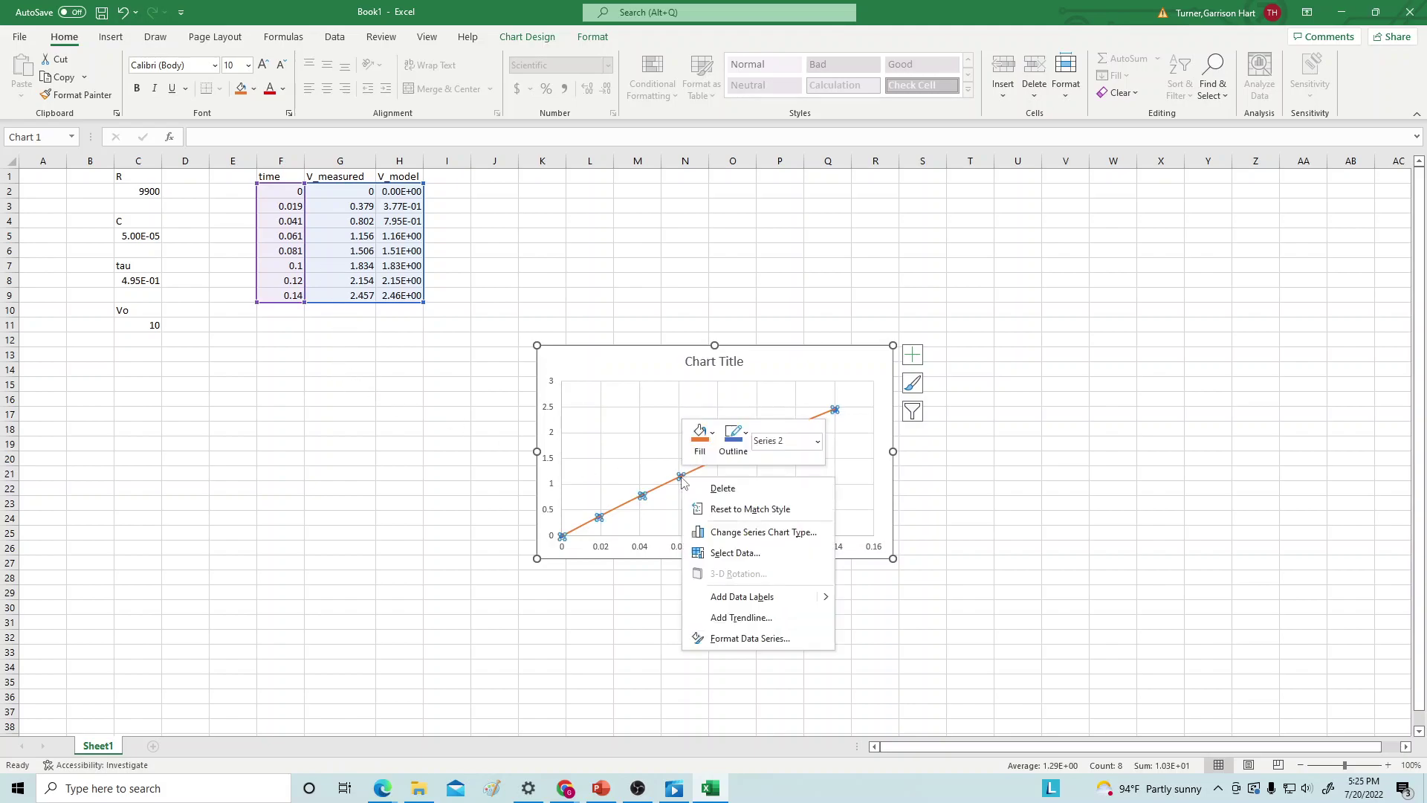
pyautogui.click(741, 617)
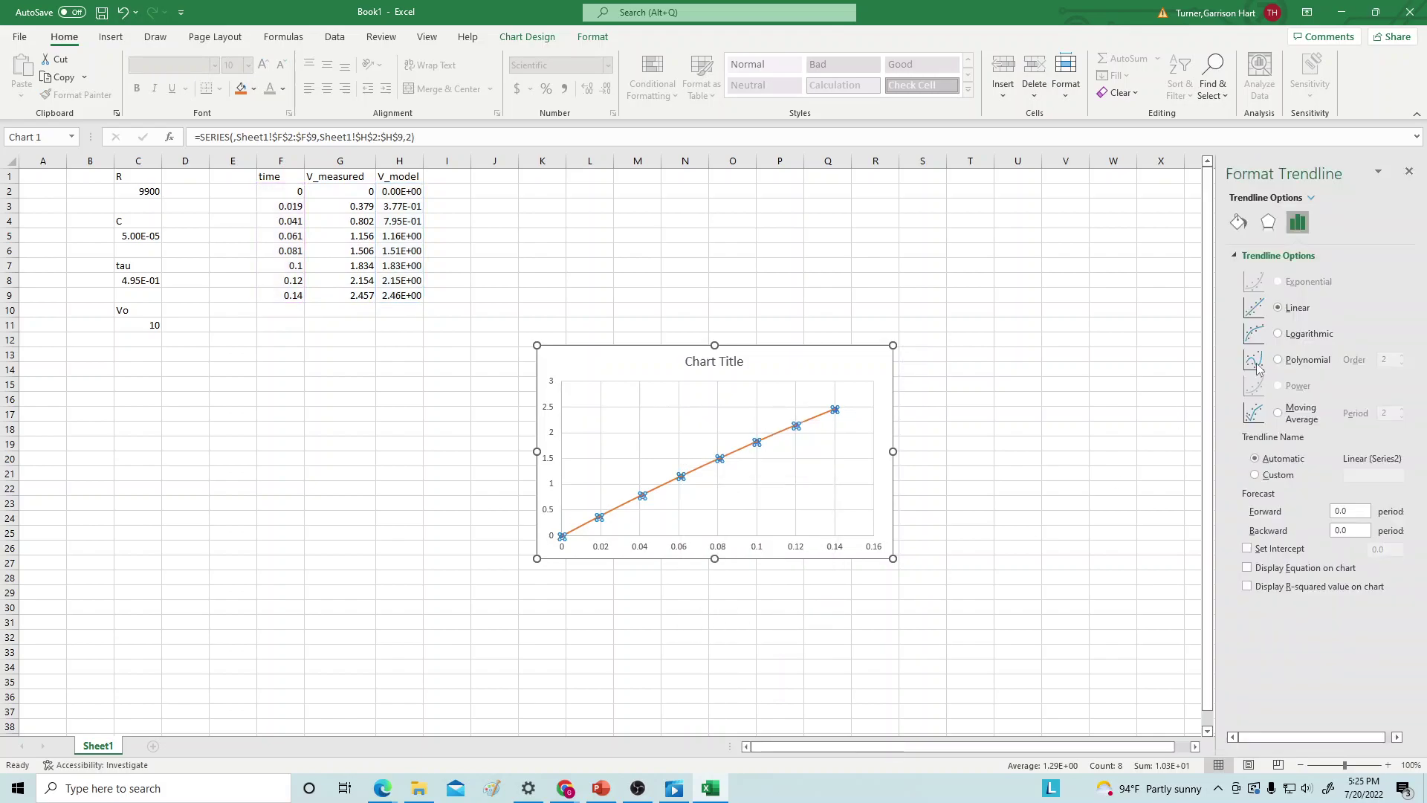
pyautogui.click(1247, 569)
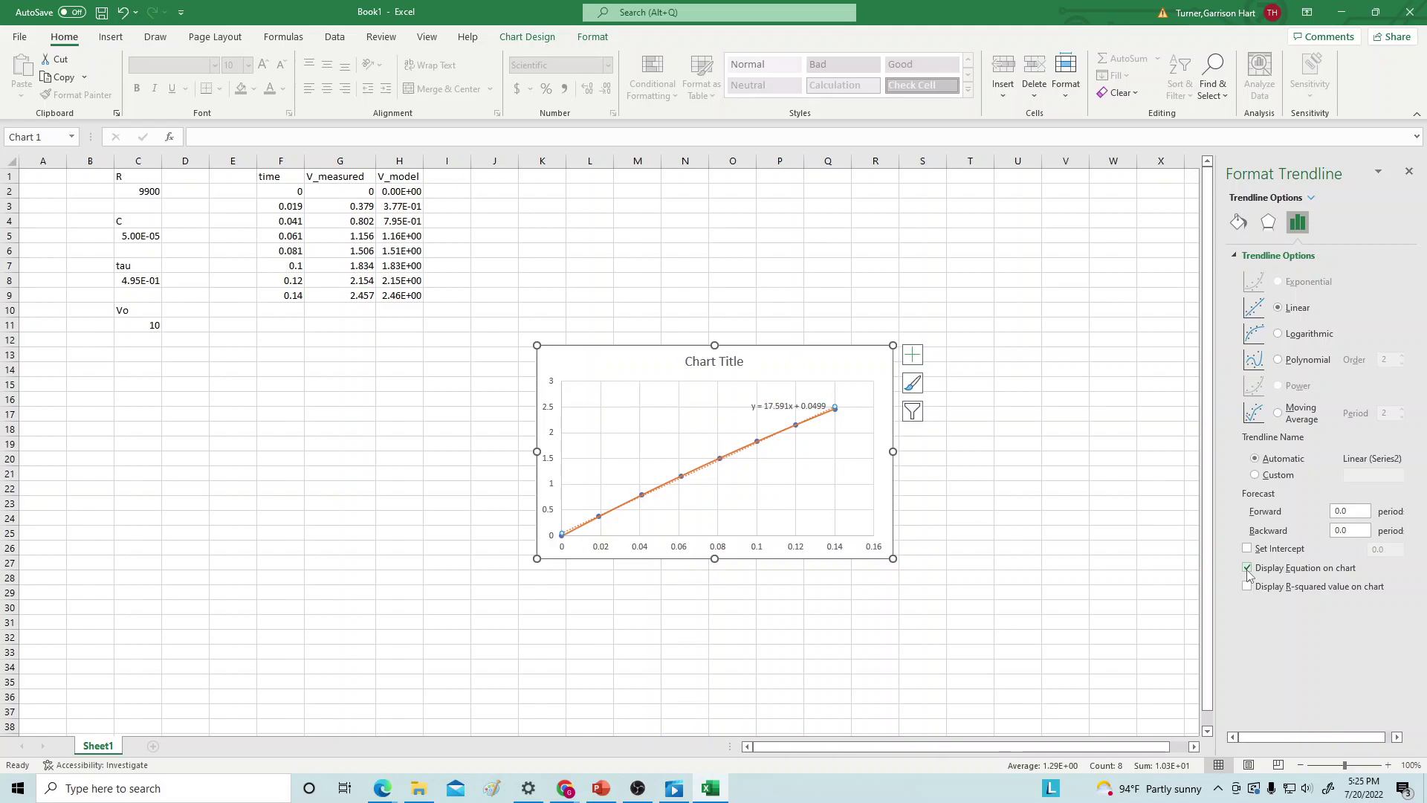
pyautogui.click(1248, 586)
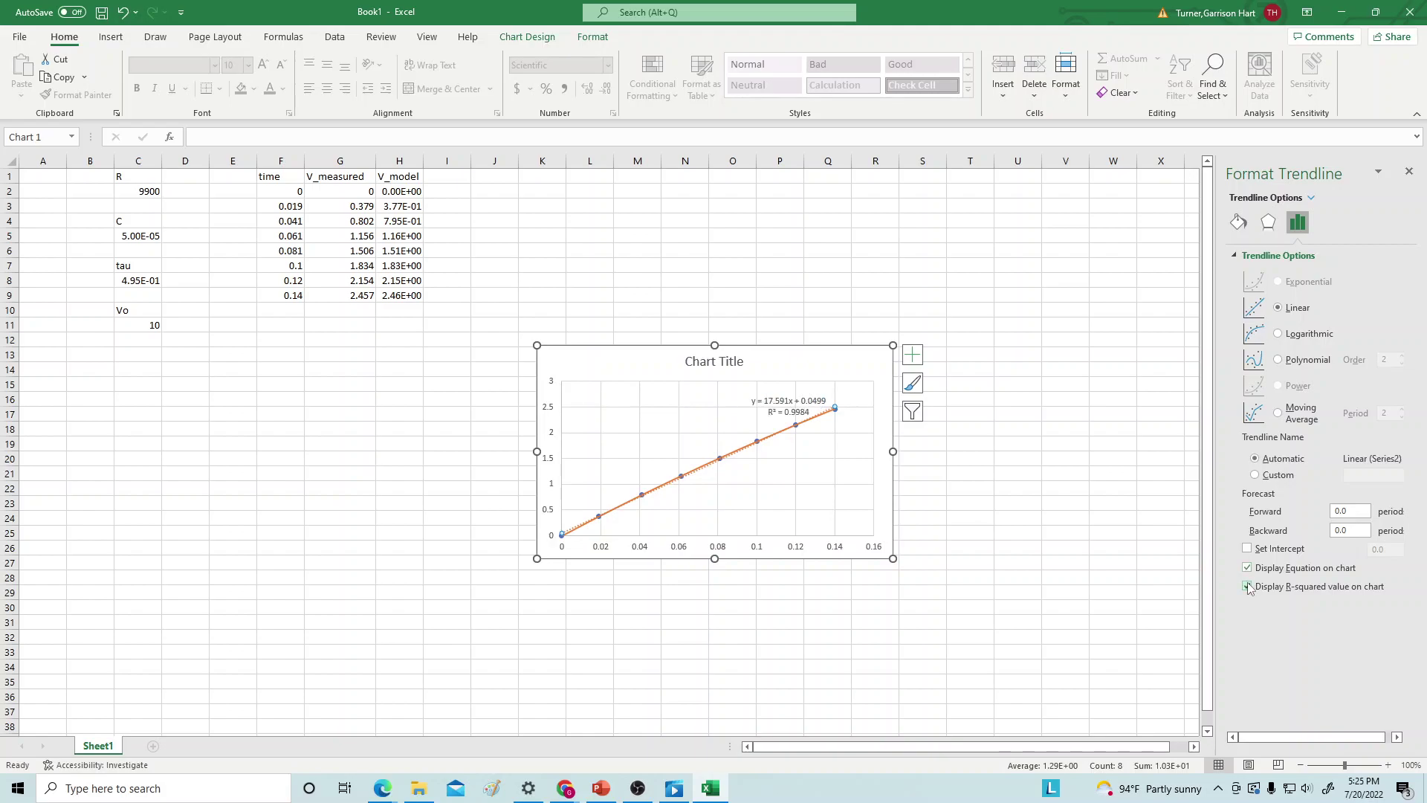
# Remove the linear trendline and its equation label from the chart.
pyautogui.click(792, 394)
pyautogui.rightClick(791, 392)
pyautogui.press('Escape')
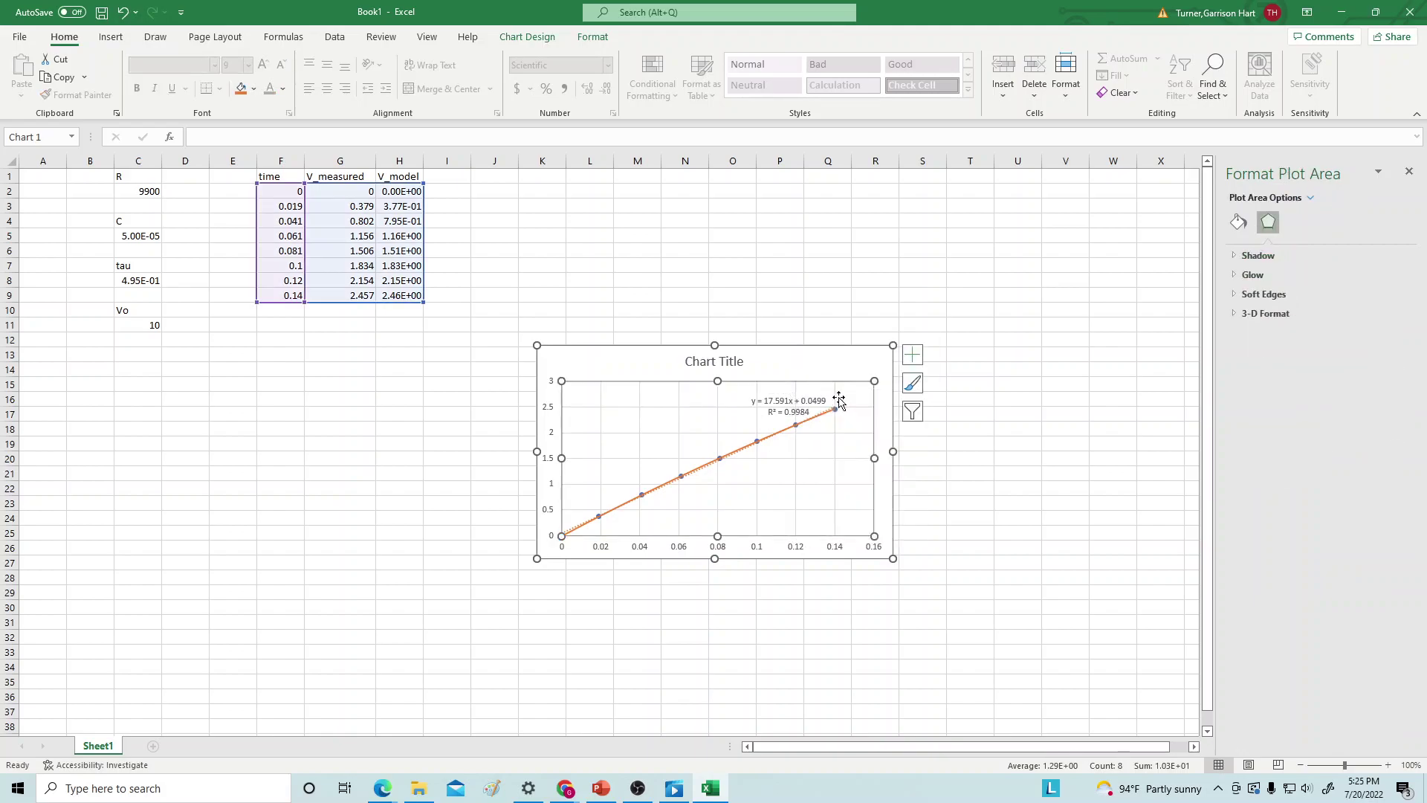
pyautogui.click(773, 414)
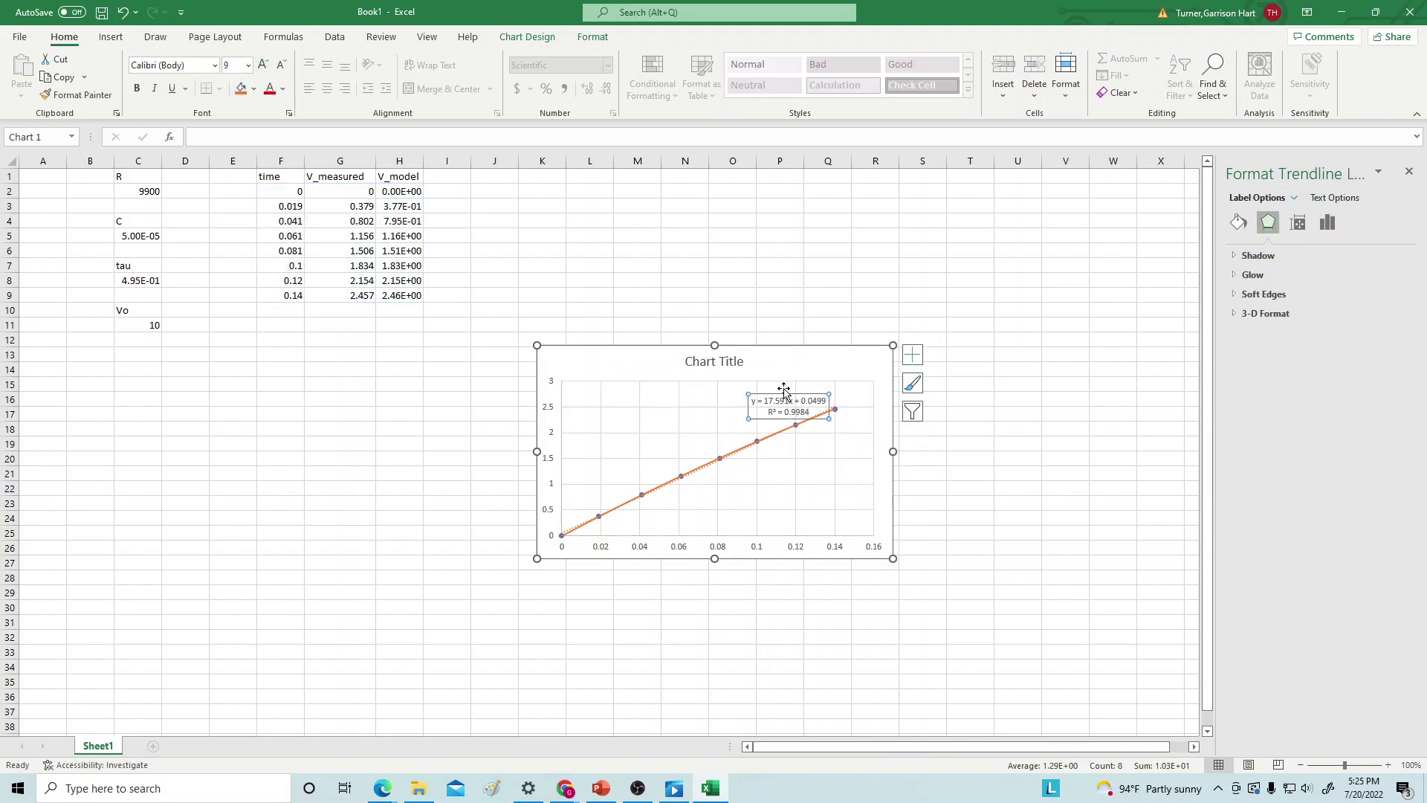
pyautogui.press('Escape')
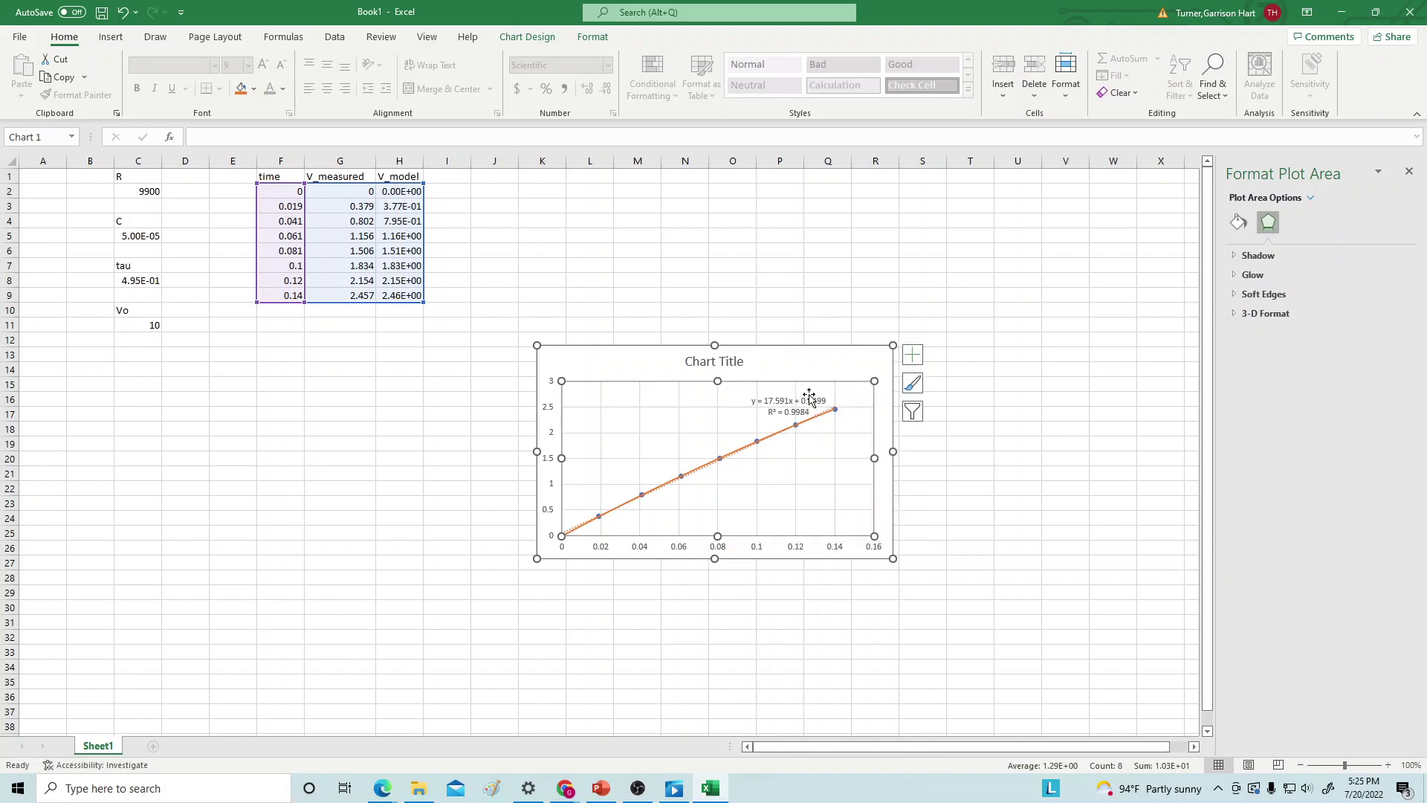
pyautogui.click(780, 398)
pyautogui.rightClick(781, 394)
pyautogui.click(822, 407)
pyautogui.rightClick(733, 458)
pyautogui.click(766, 465)
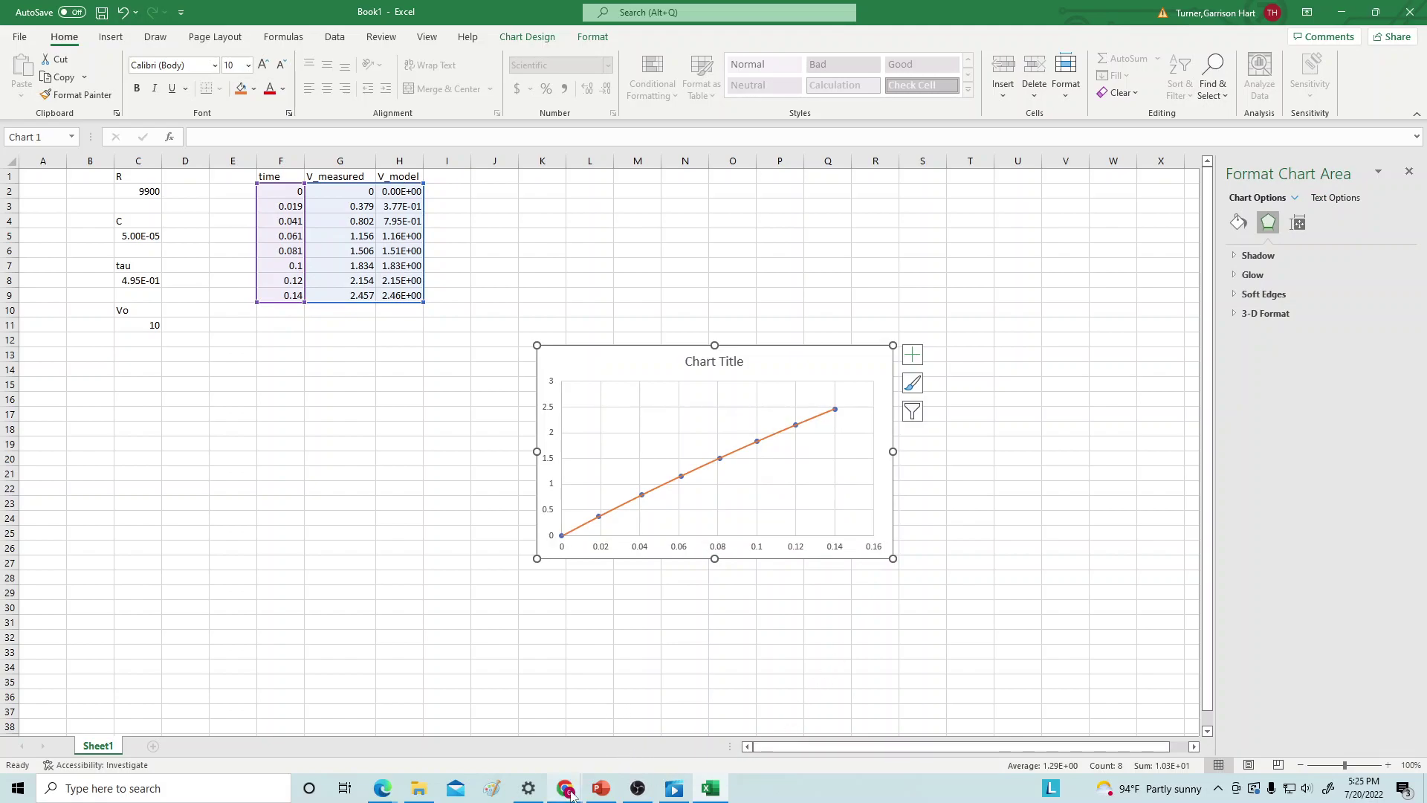
# Switch to the RC circuit simulation in Chrome and charge the capacitor until about 0.2 s, opening the switch there.
pyautogui.moveTo(565, 788)
pyautogui.click(662, 738)
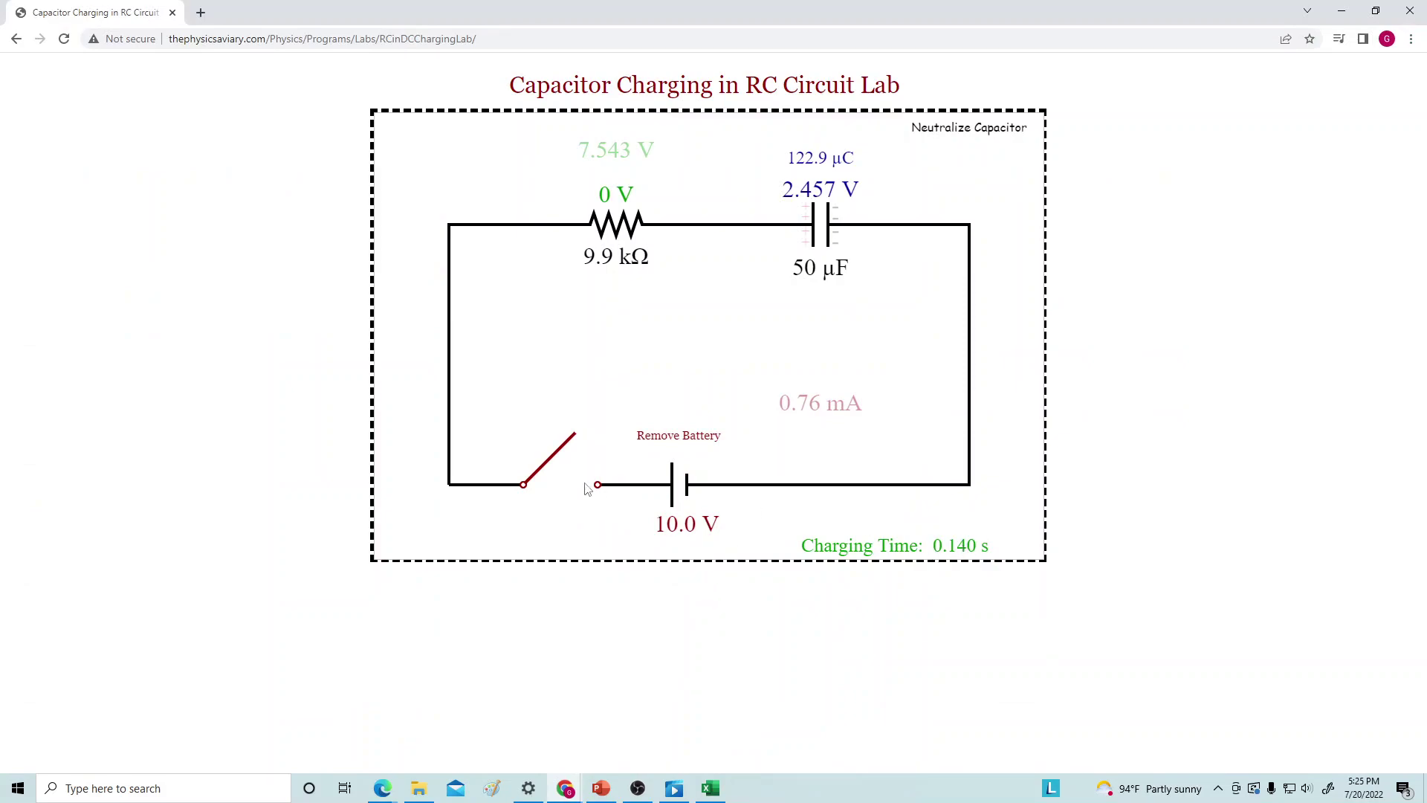
pyautogui.click(552, 464)
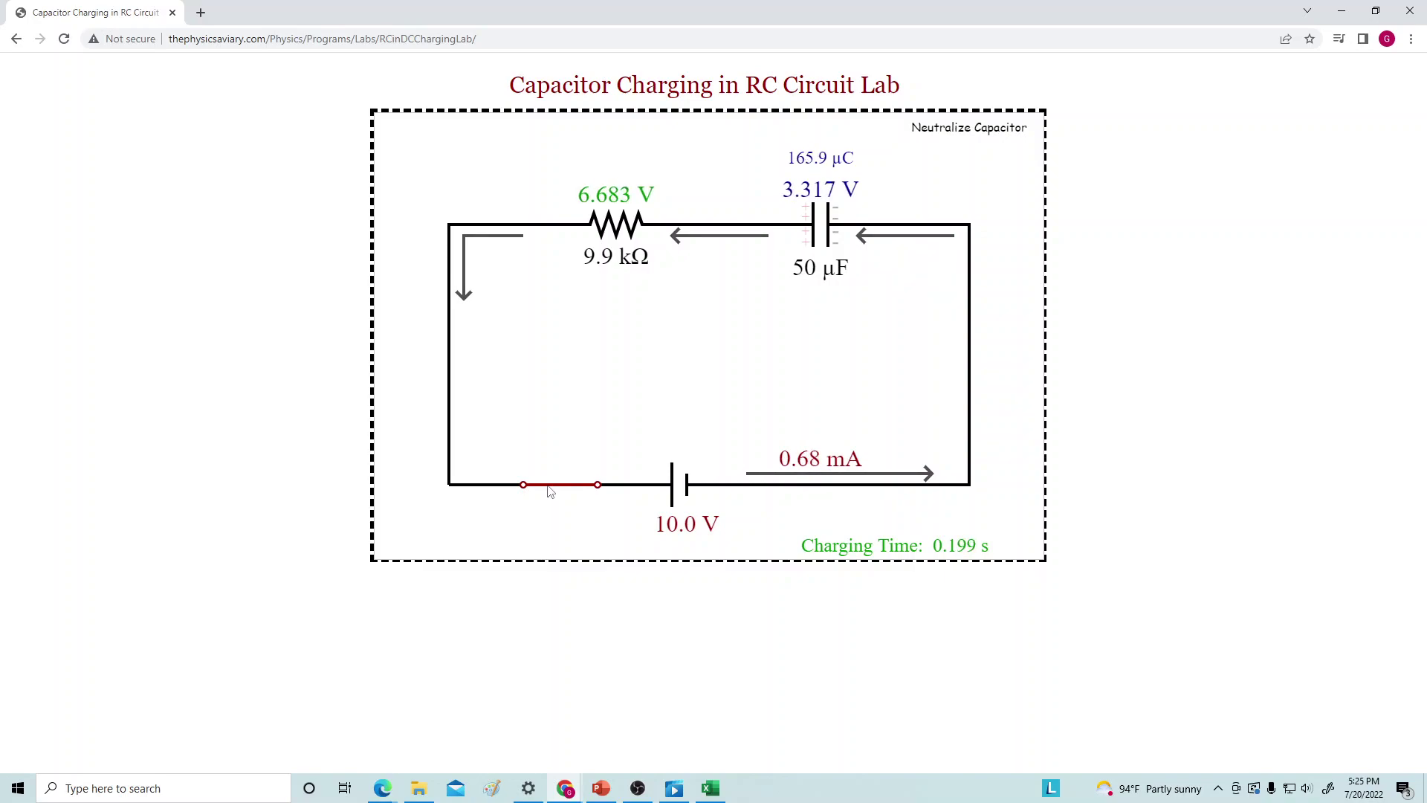
pyautogui.click(549, 493)
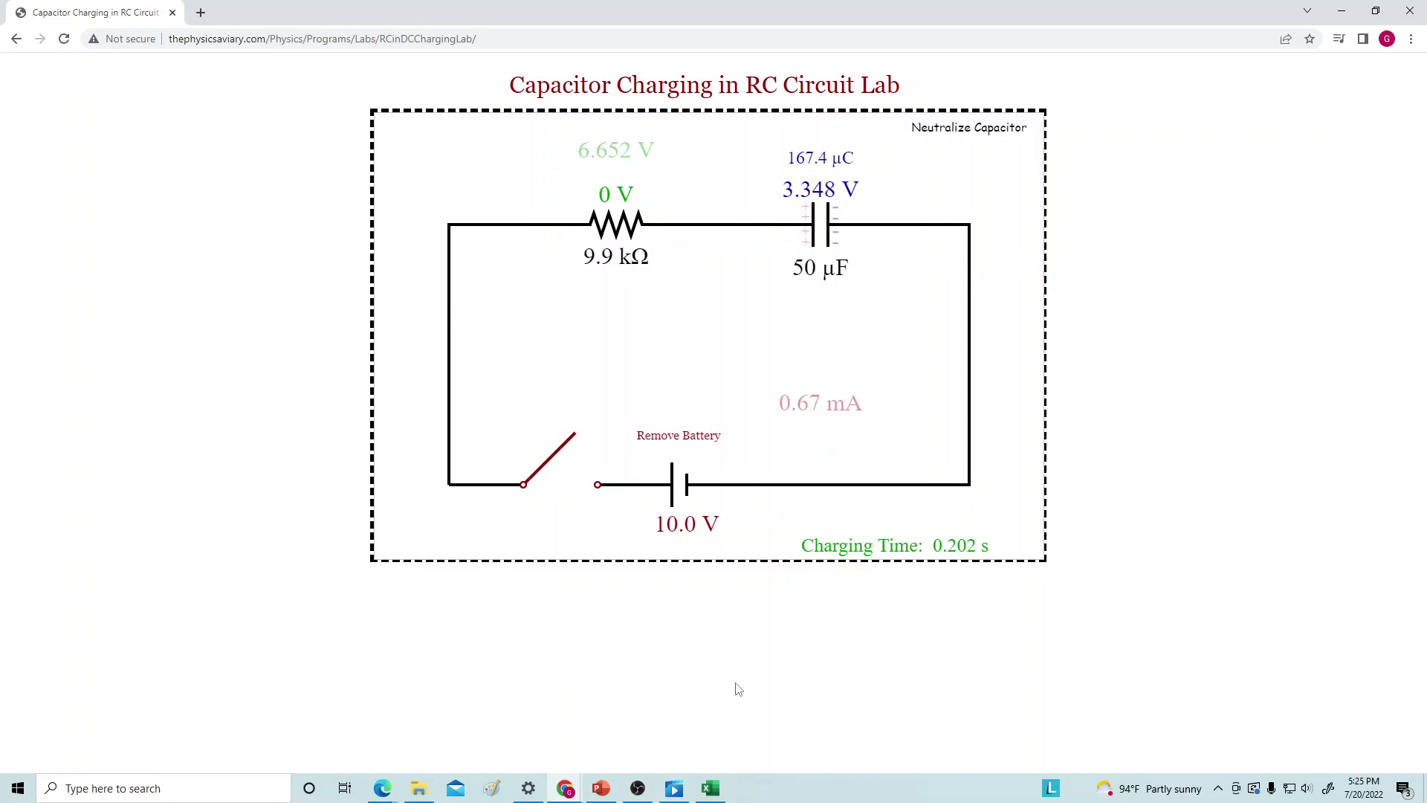
# Return to Excel and enter a time of 0.2 in cell F10.
pyautogui.moveTo(718, 794)
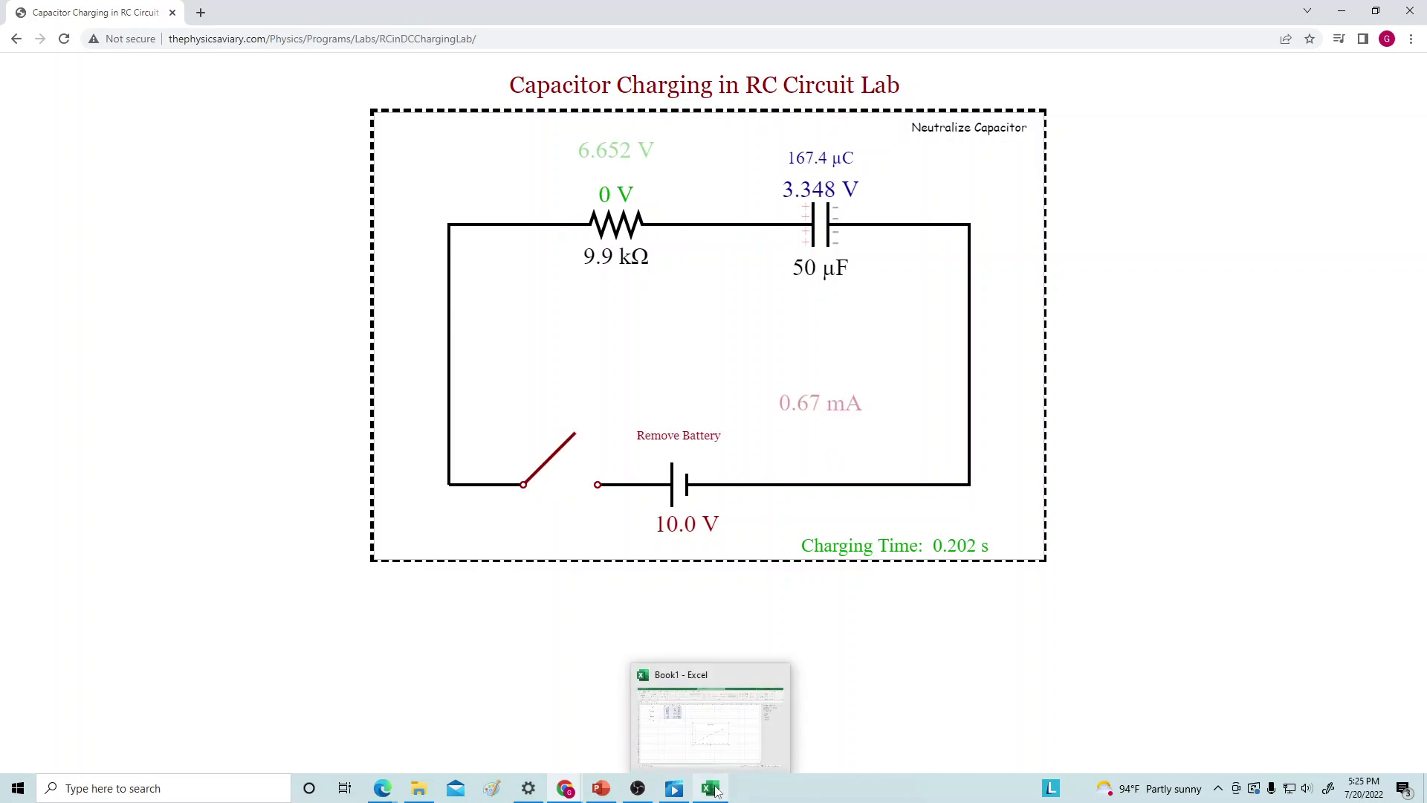
pyautogui.click(712, 736)
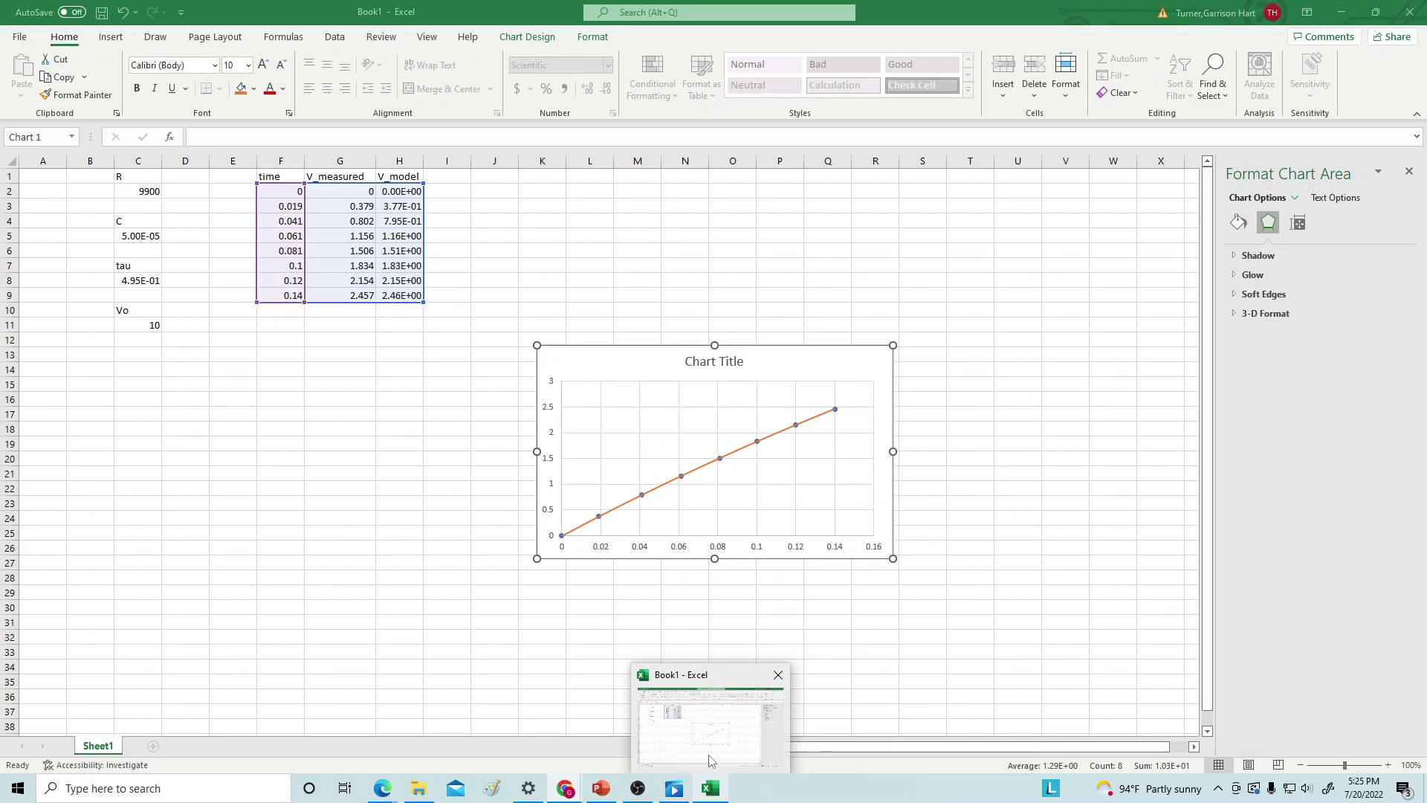
pyautogui.click(296, 312)
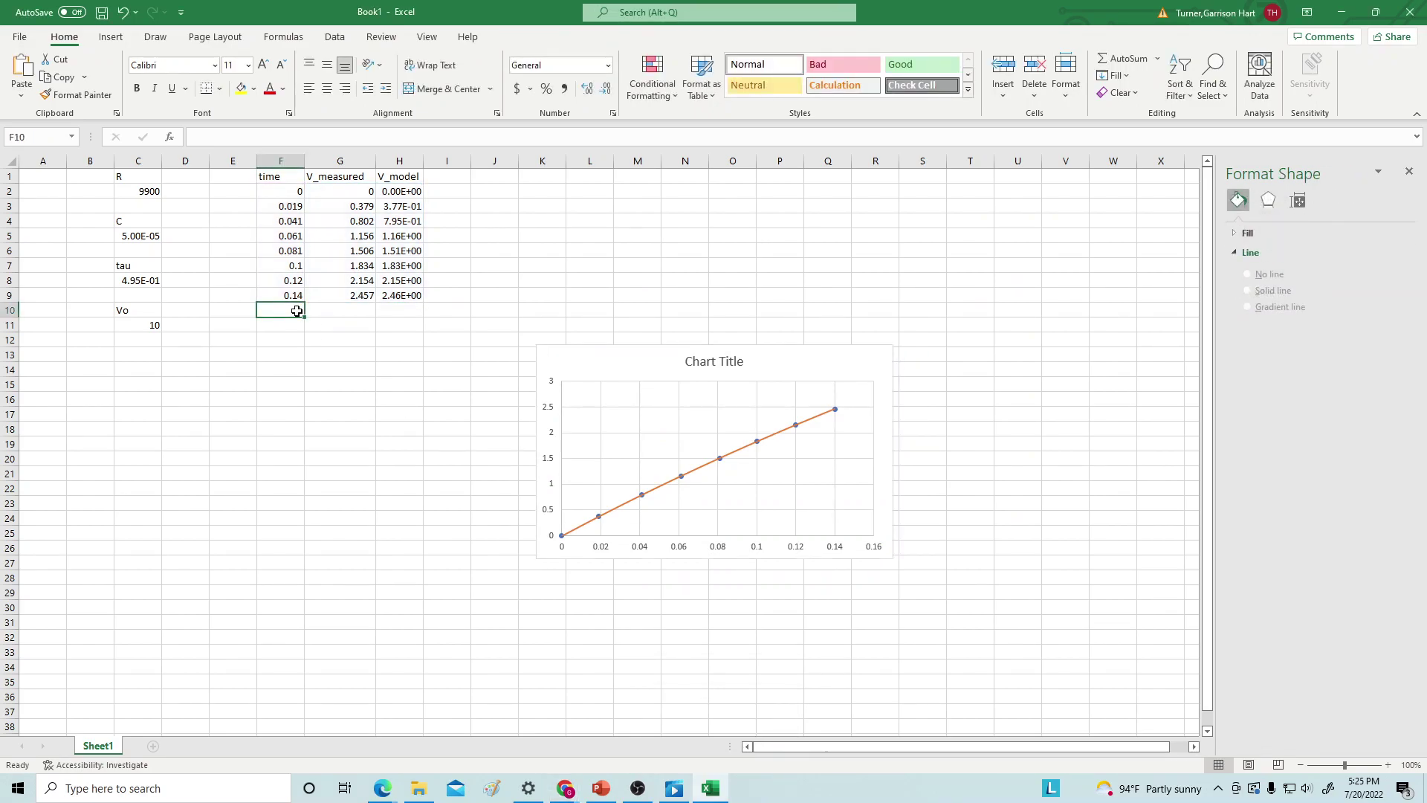
pyautogui.write('0.2')
# Check the capacitor voltage in the Chrome simulation and record 3.348 in cell G10 under V_measured in Excel.
pyautogui.click(601, 788)
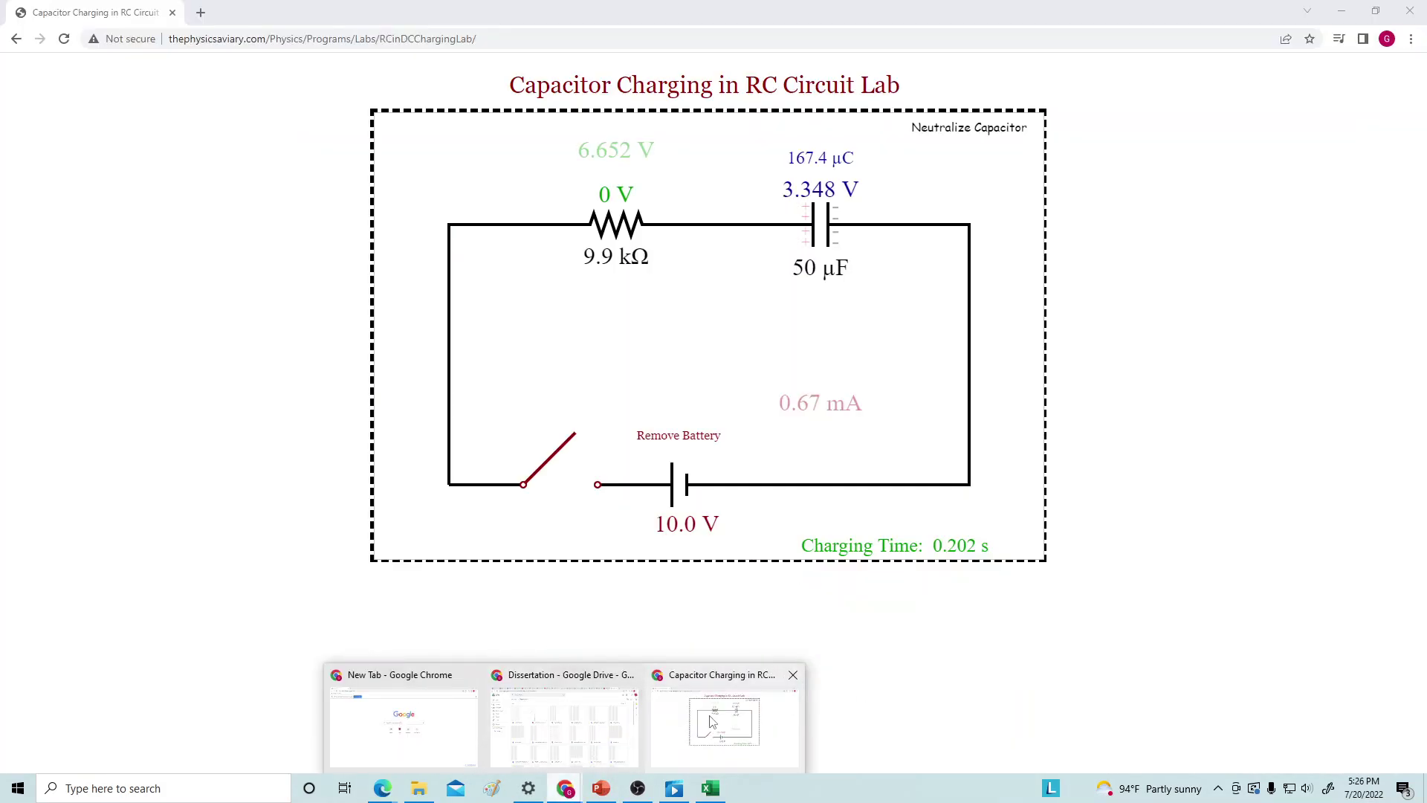
pyautogui.click(725, 714)
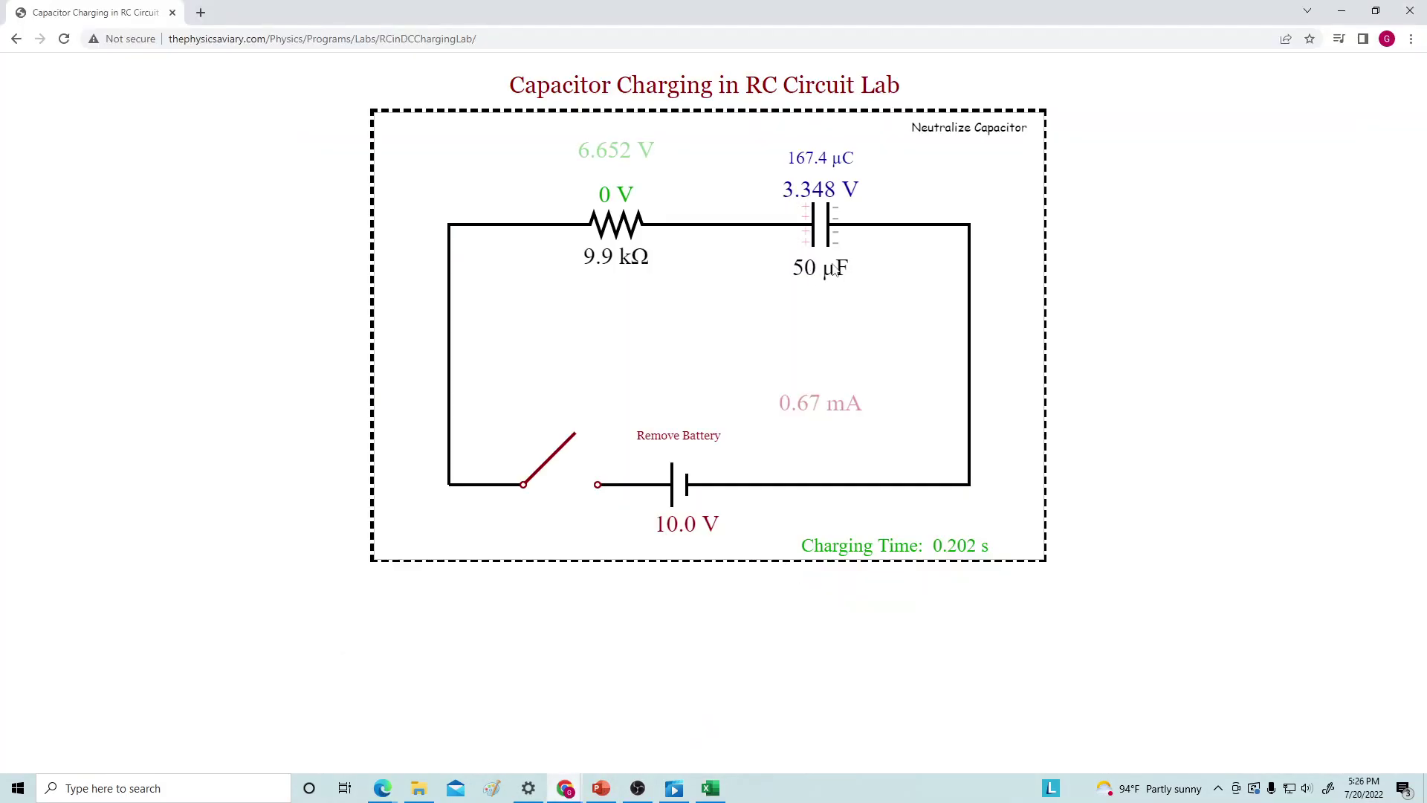
pyautogui.click(711, 788)
pyautogui.press('Right')
pyautogui.press('Right')
pyautogui.click(352, 308)
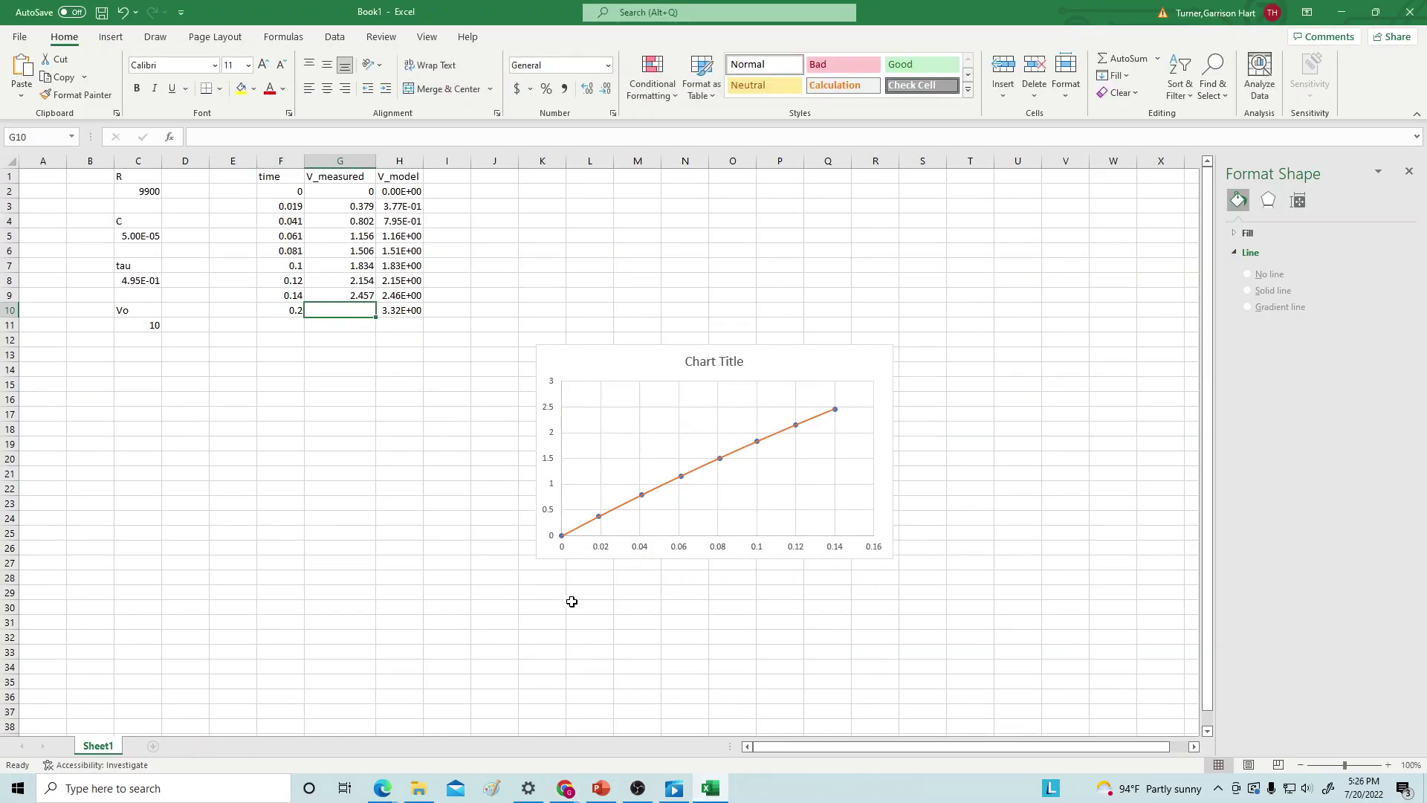
pyautogui.write('3.348')
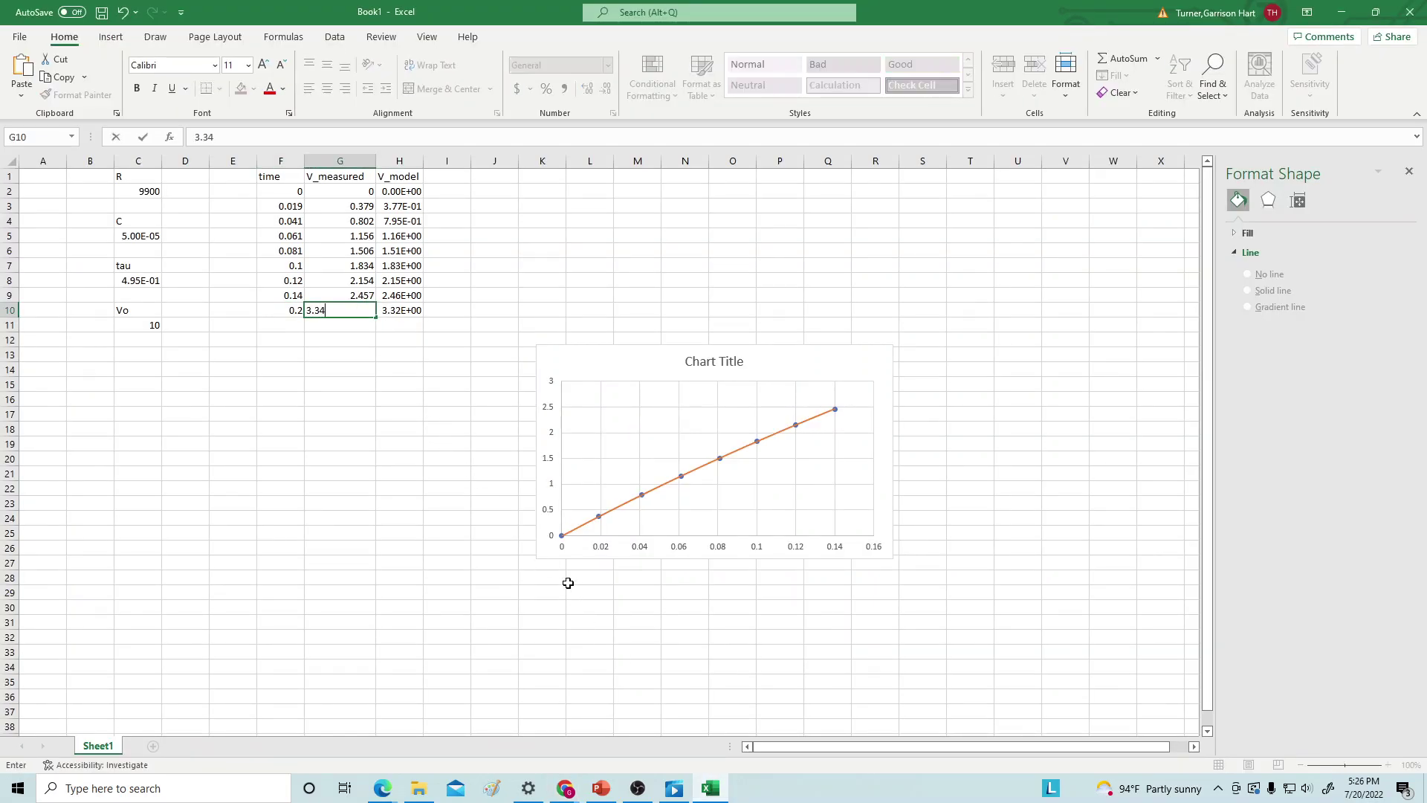
pyautogui.click(344, 431)
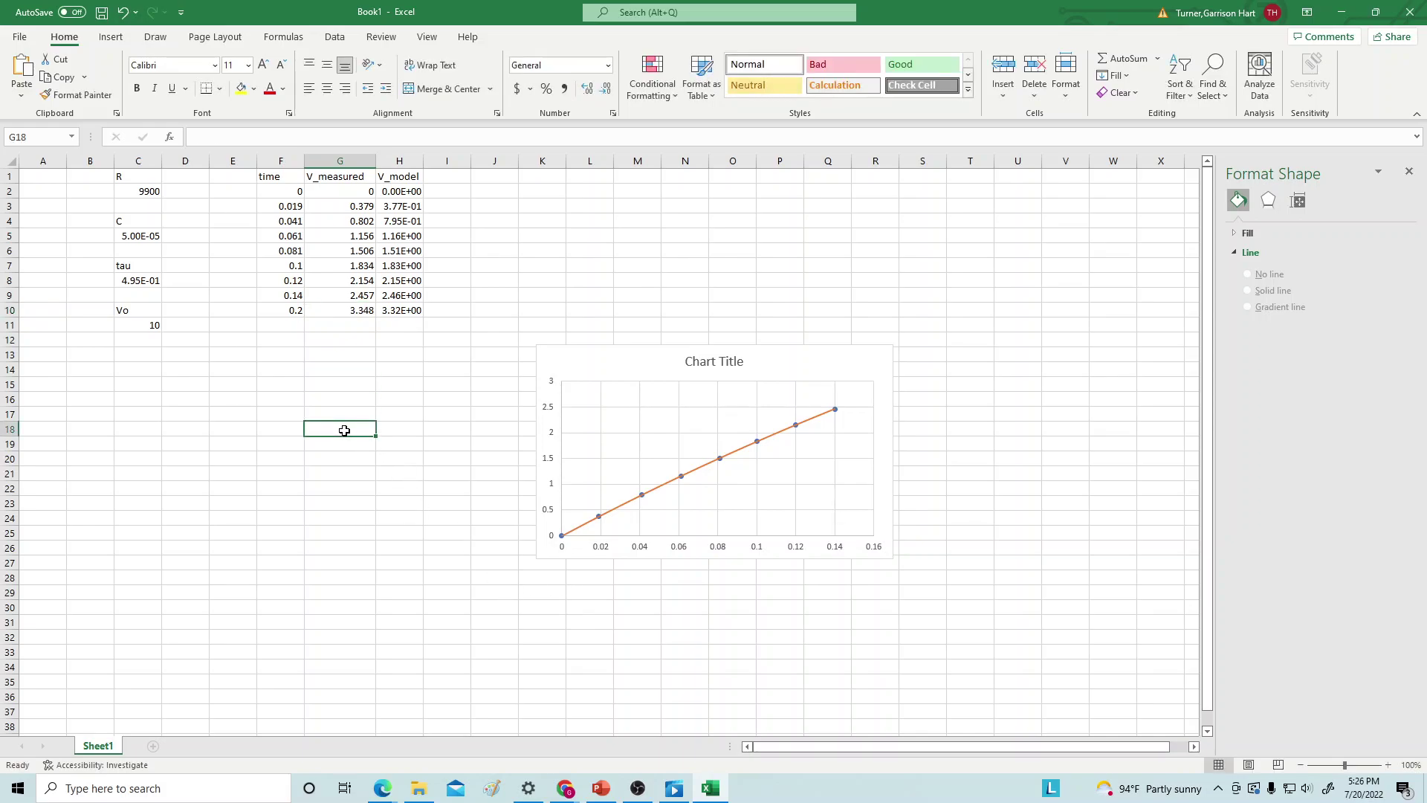
# Select cell F11 for the next time entry and place the Excel window below the simulation's circuit diagram.
pyautogui.click(268, 328)
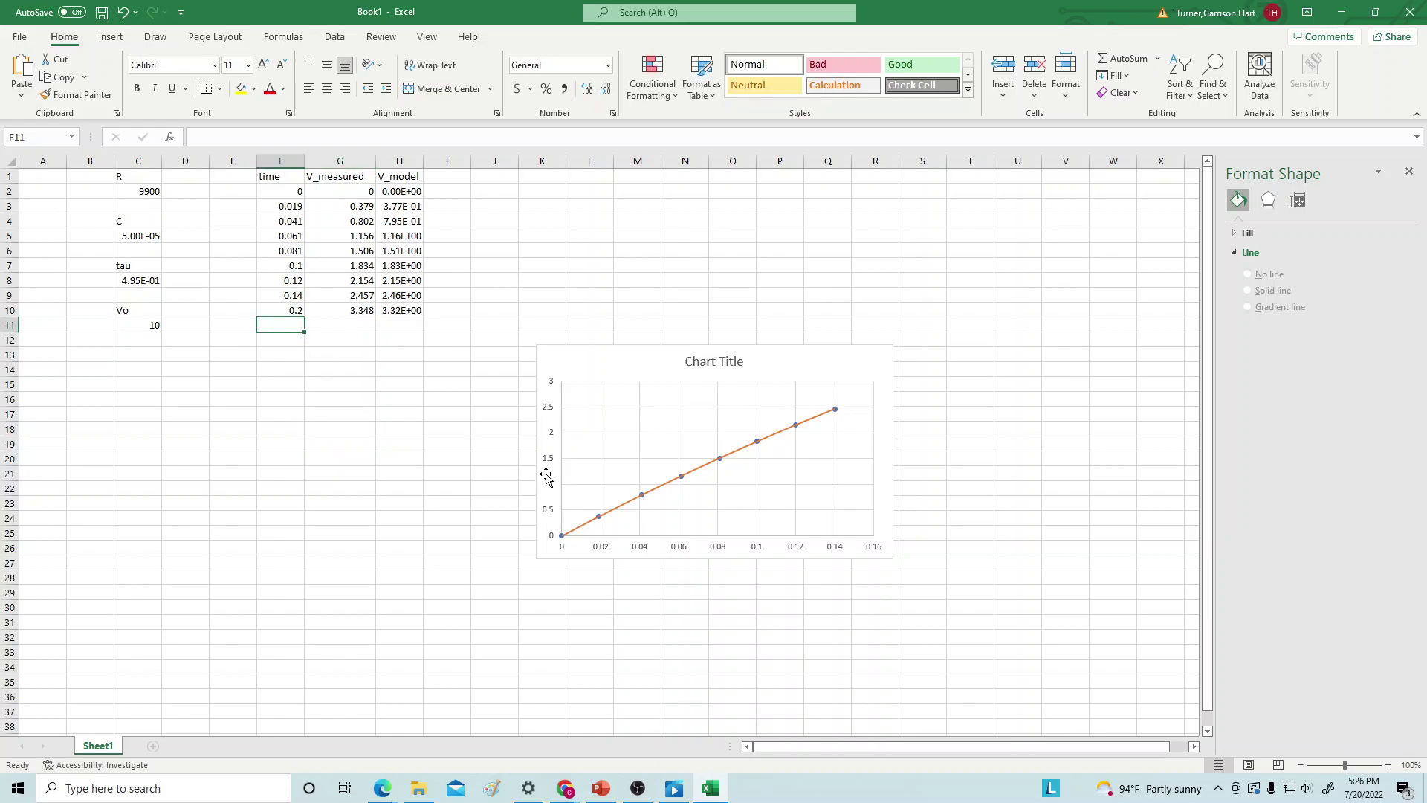
pyautogui.moveTo(1142, 14); pyautogui.dragTo(913, 591)
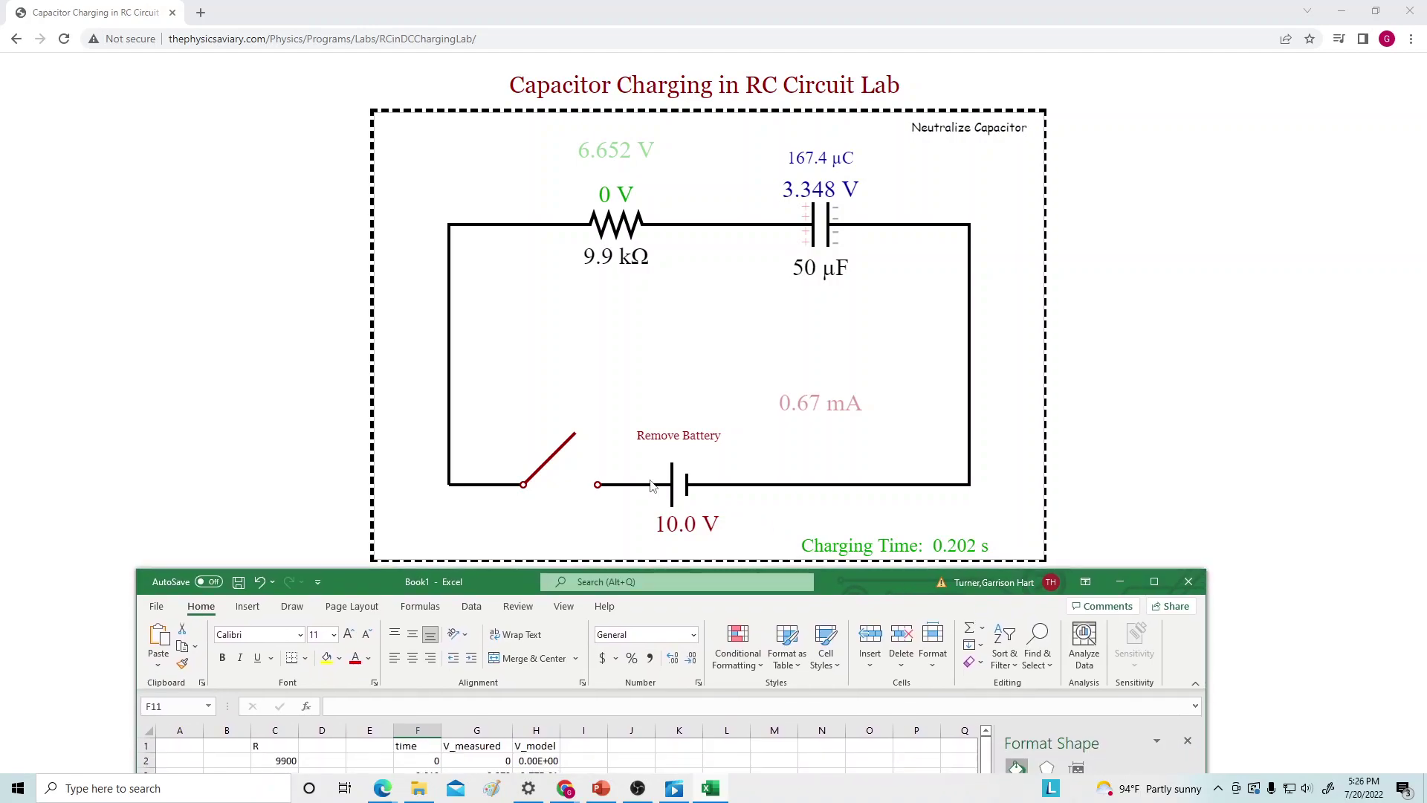
# Close the switch in the RC circuit simulation to resume charging the capacitor beyond 0.2 s.
pyautogui.click(541, 476)
pyautogui.click(545, 483)
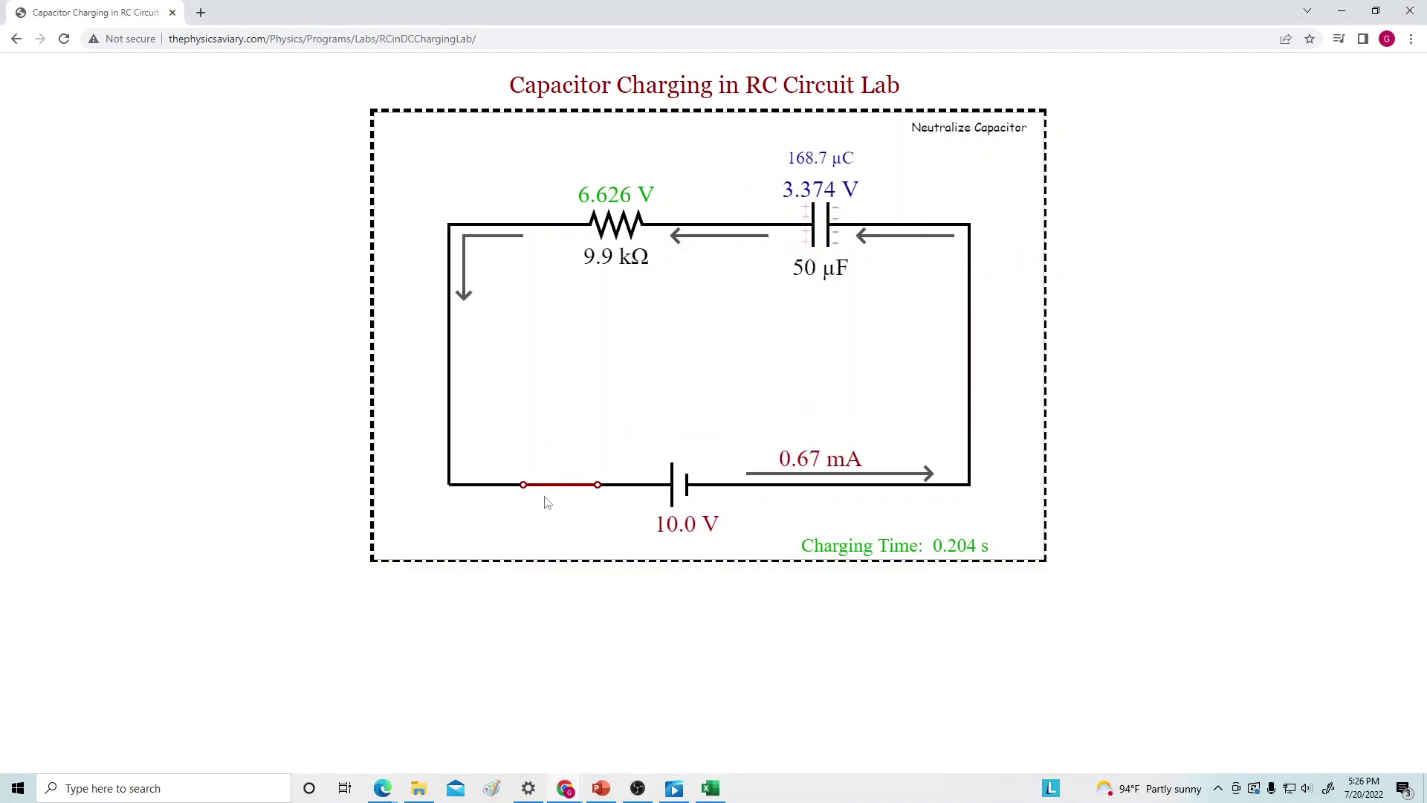
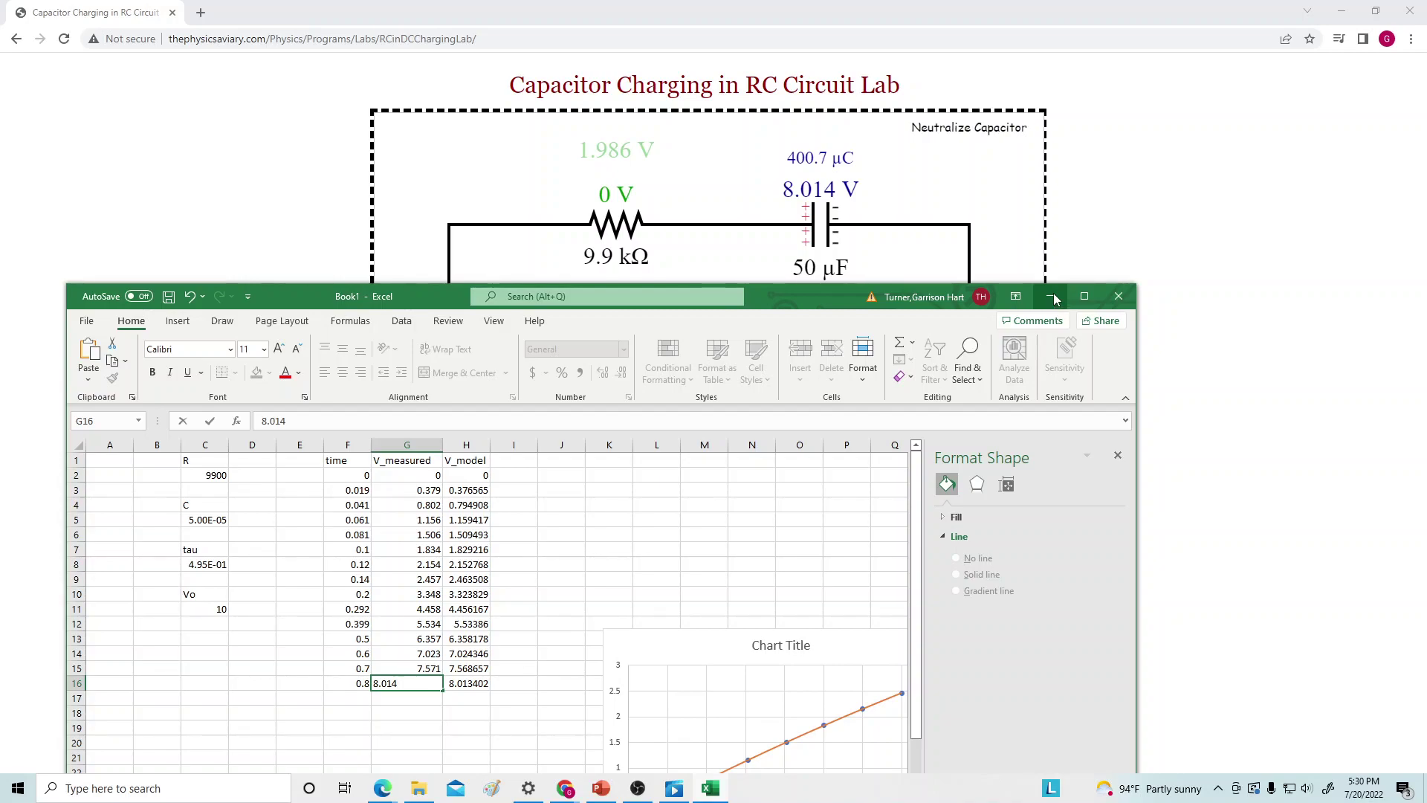
# Confirm the entry in G16, return to the Chrome simulation and charge the capacitor until about 0.9 s, opening the switch there.
pyautogui.click(1050, 296)
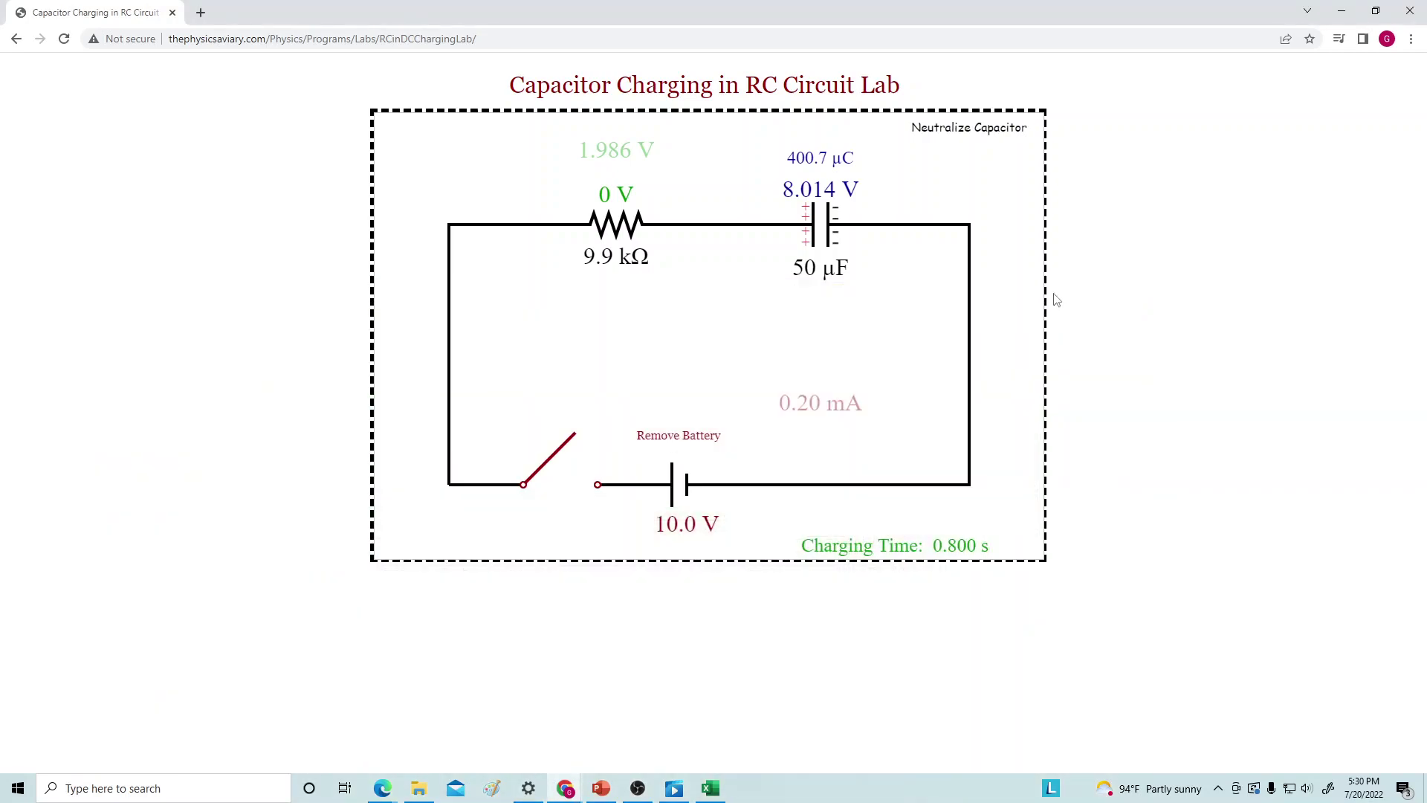
pyautogui.click(537, 479)
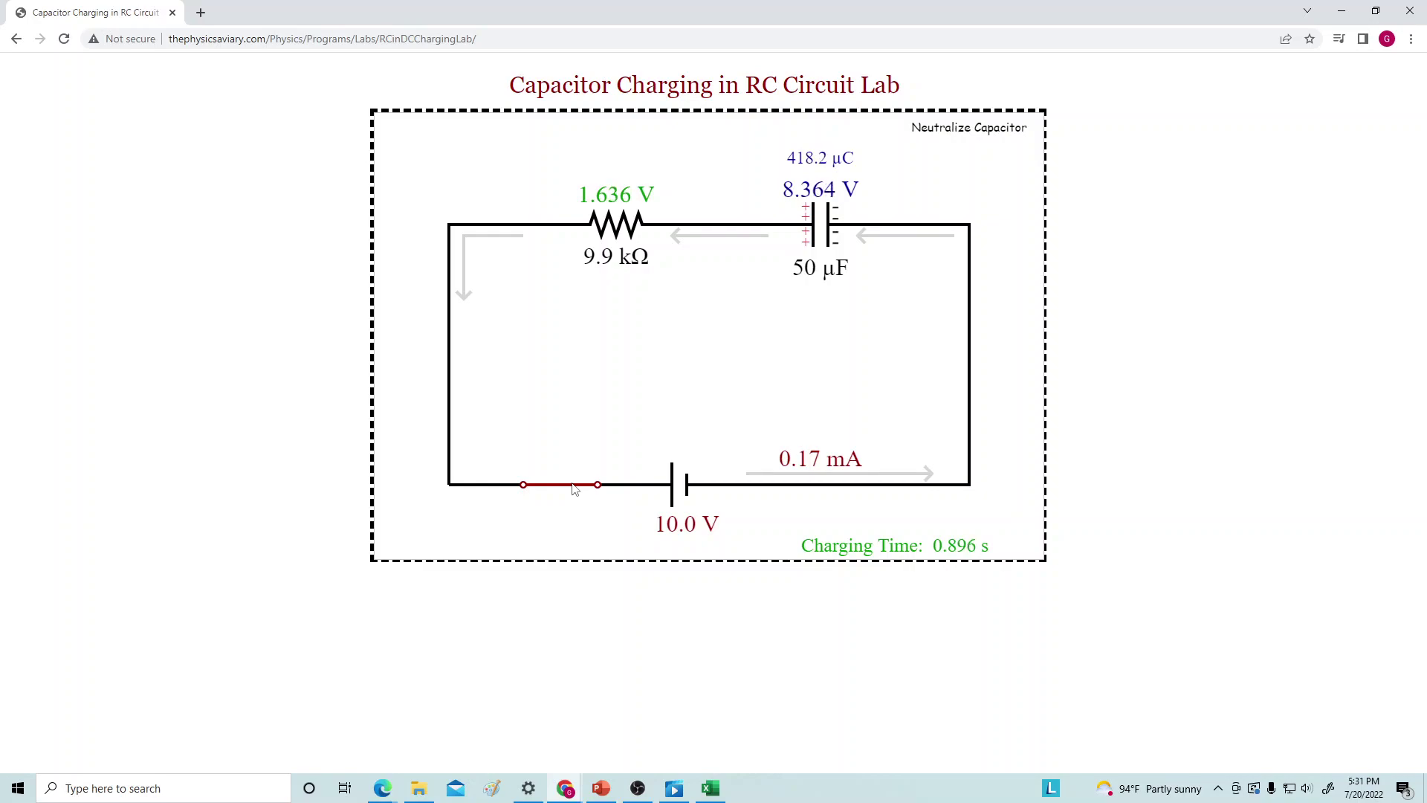
pyautogui.click(574, 487)
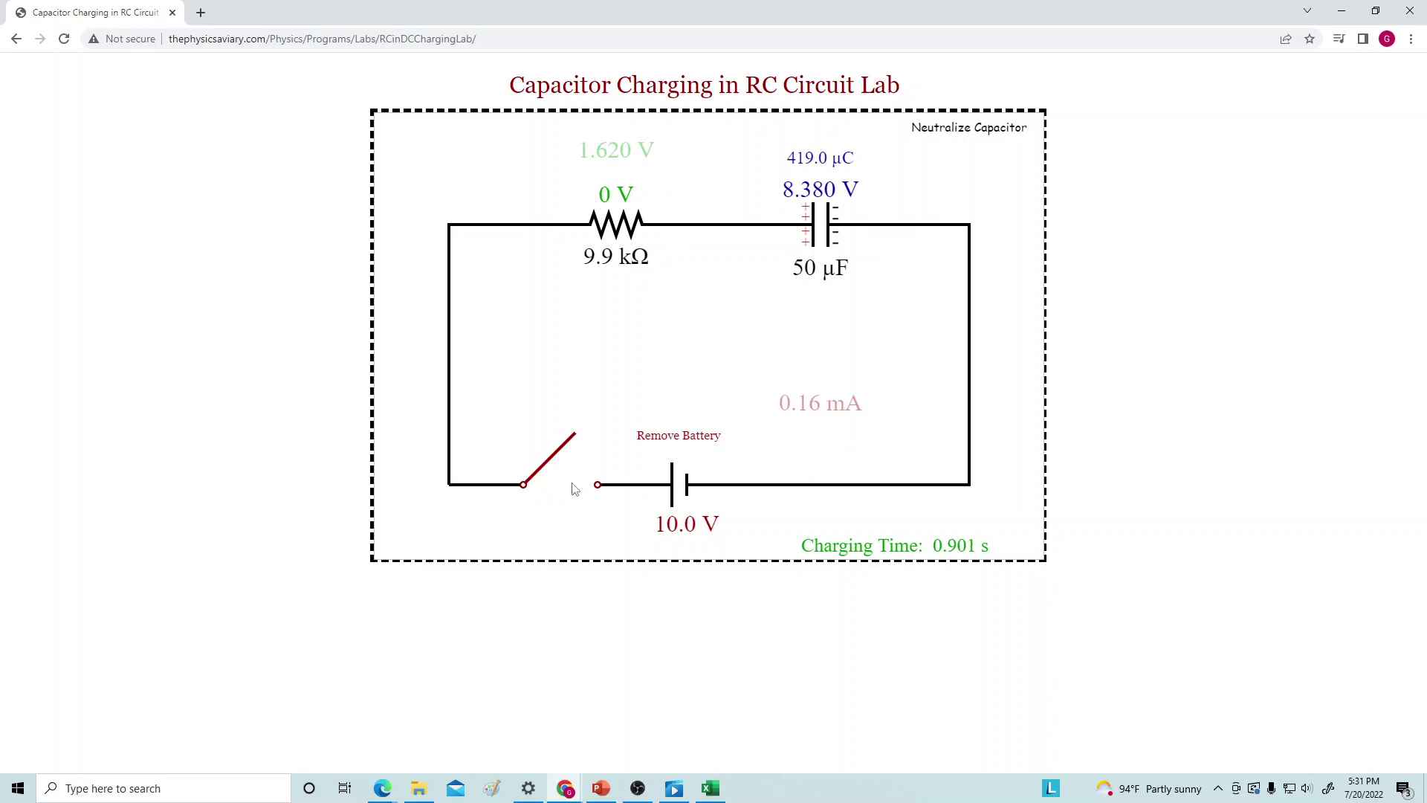
# Return to Excel and record a time of 0.901 in cell F17 and a measured voltage of 8.38 in G17.
pyautogui.click(711, 788)
pyautogui.click(360, 696)
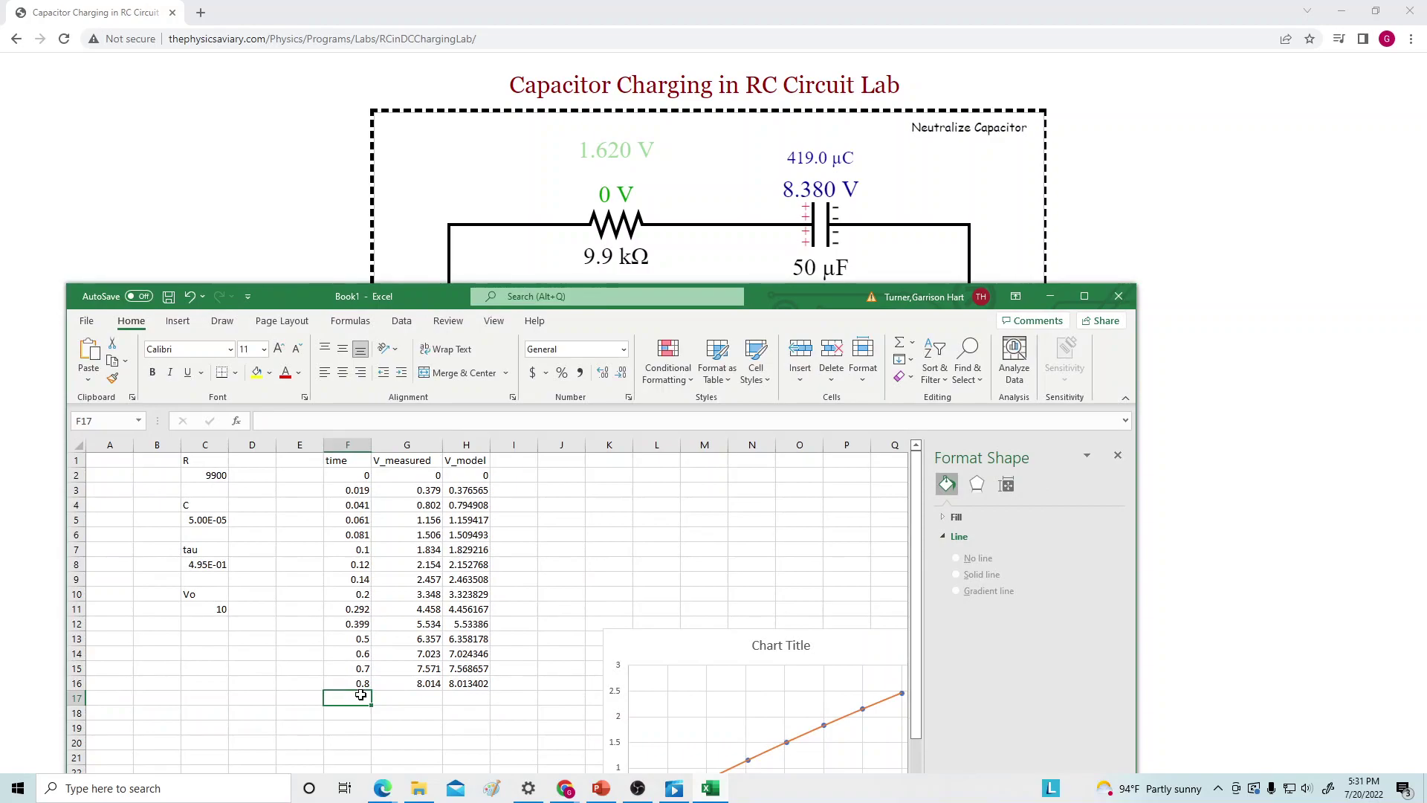
pyautogui.write('0.901')
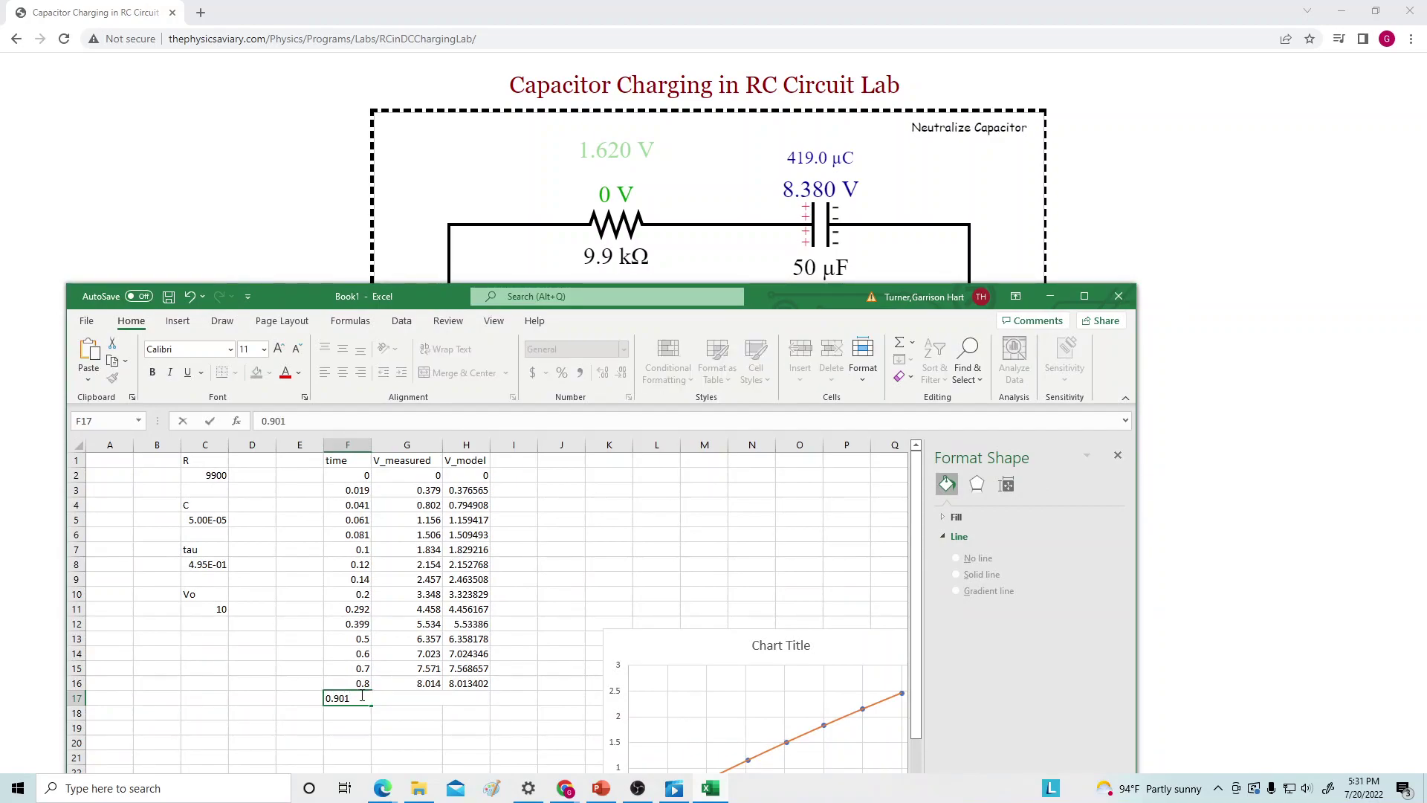
pyautogui.press('Tab')
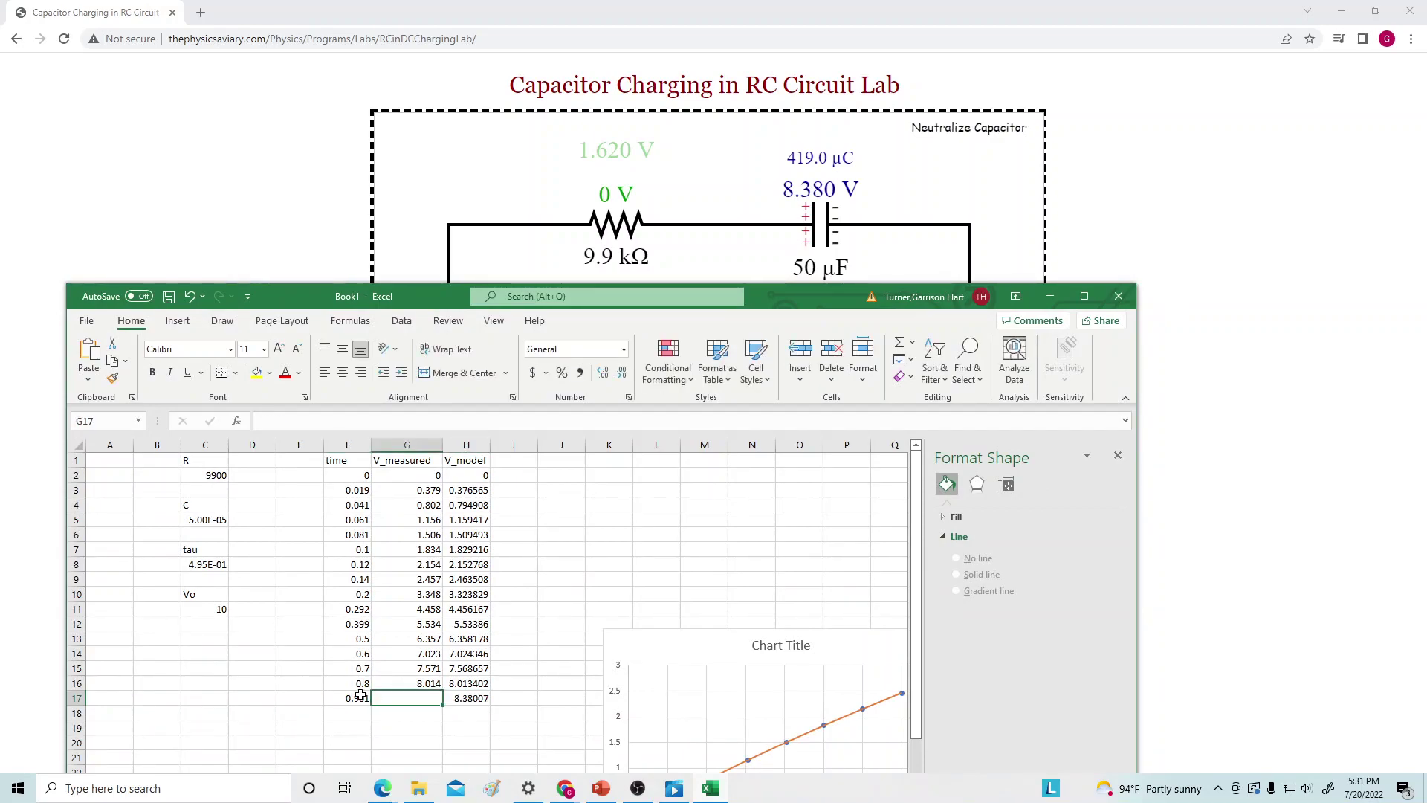
pyautogui.write('9')
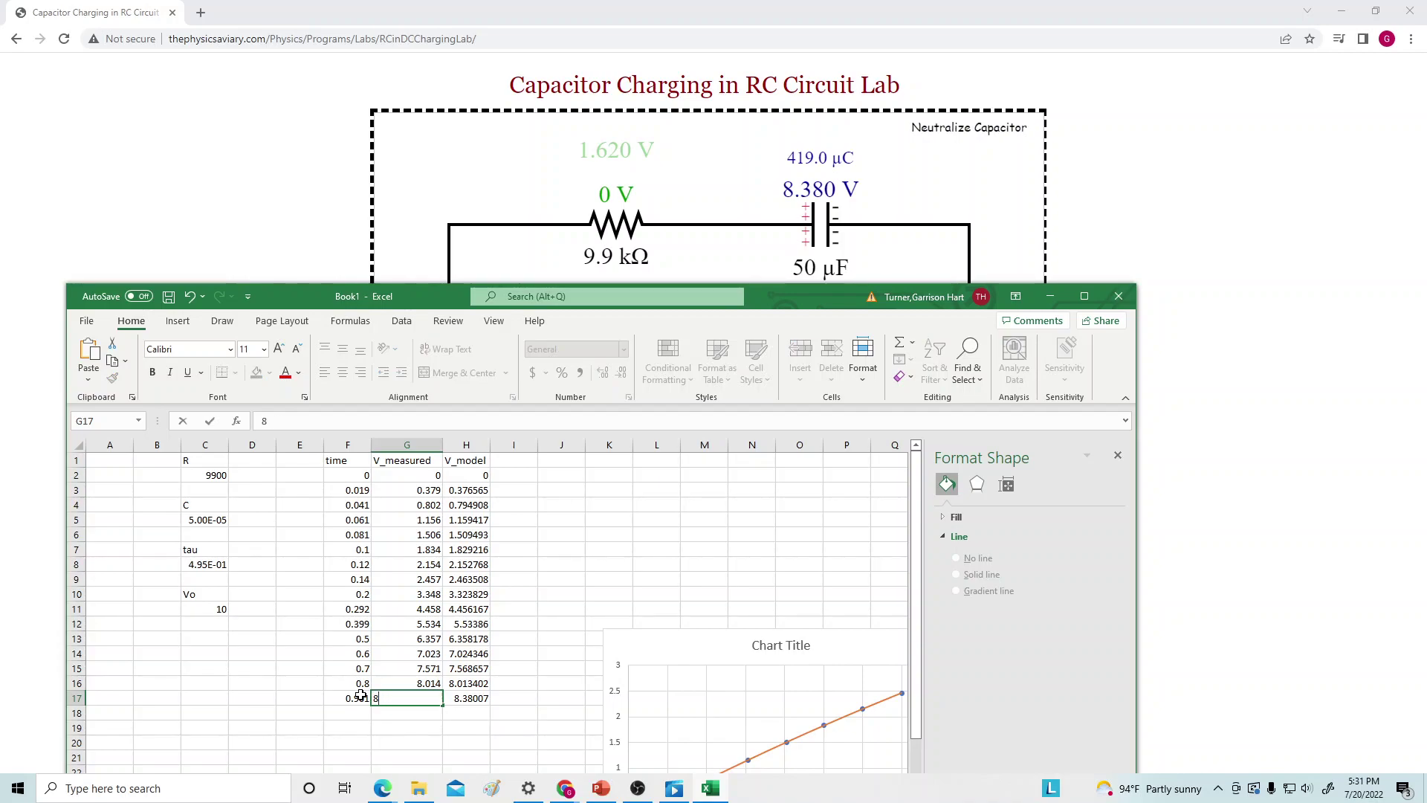
pyautogui.press('Return')
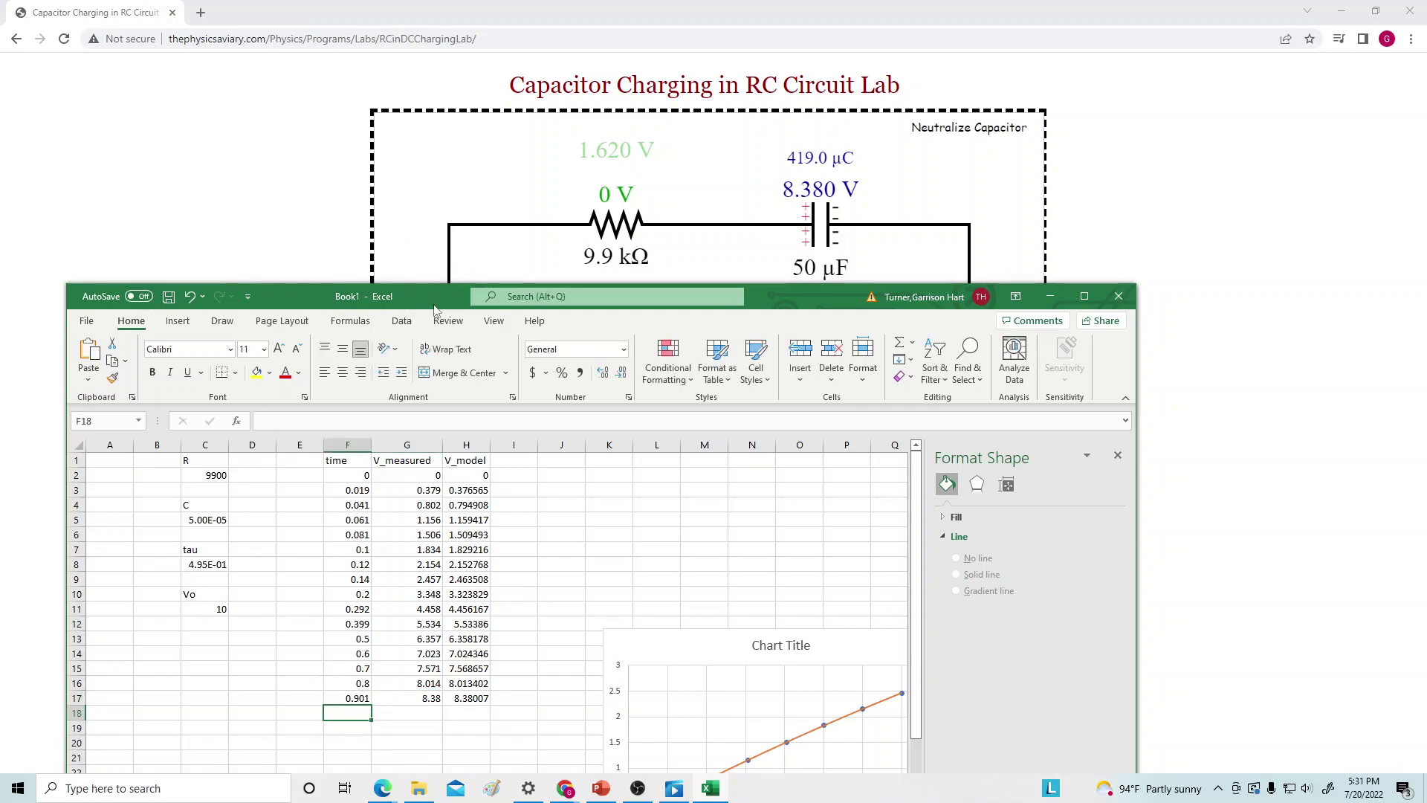
# Place the Excel window below the circuit components, and charge the capacitor in the Chrome simulation until about 1.0 s, opening the switch there.
pyautogui.moveTo(426, 297); pyautogui.dragTo(488, 95)
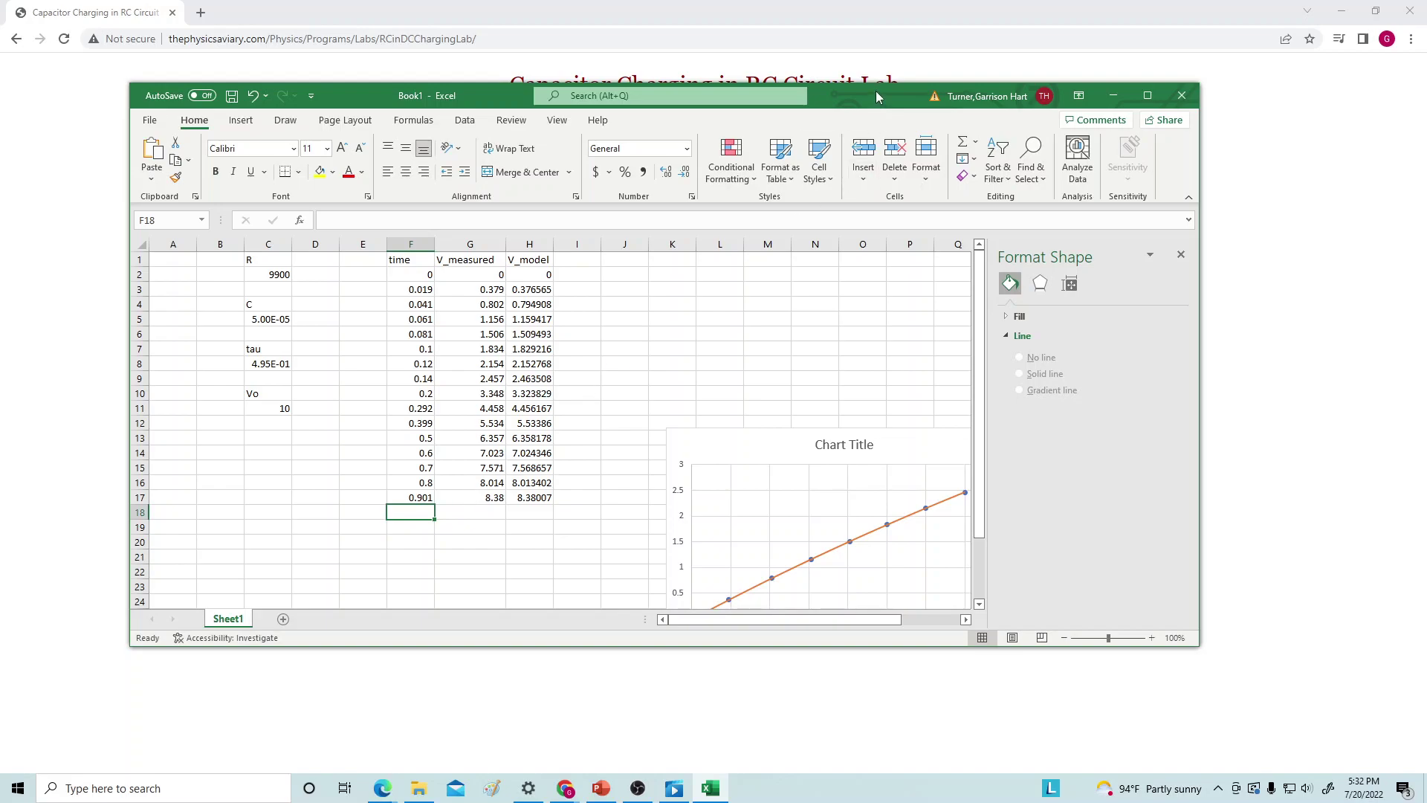
pyautogui.moveTo(877, 97); pyautogui.dragTo(833, 526)
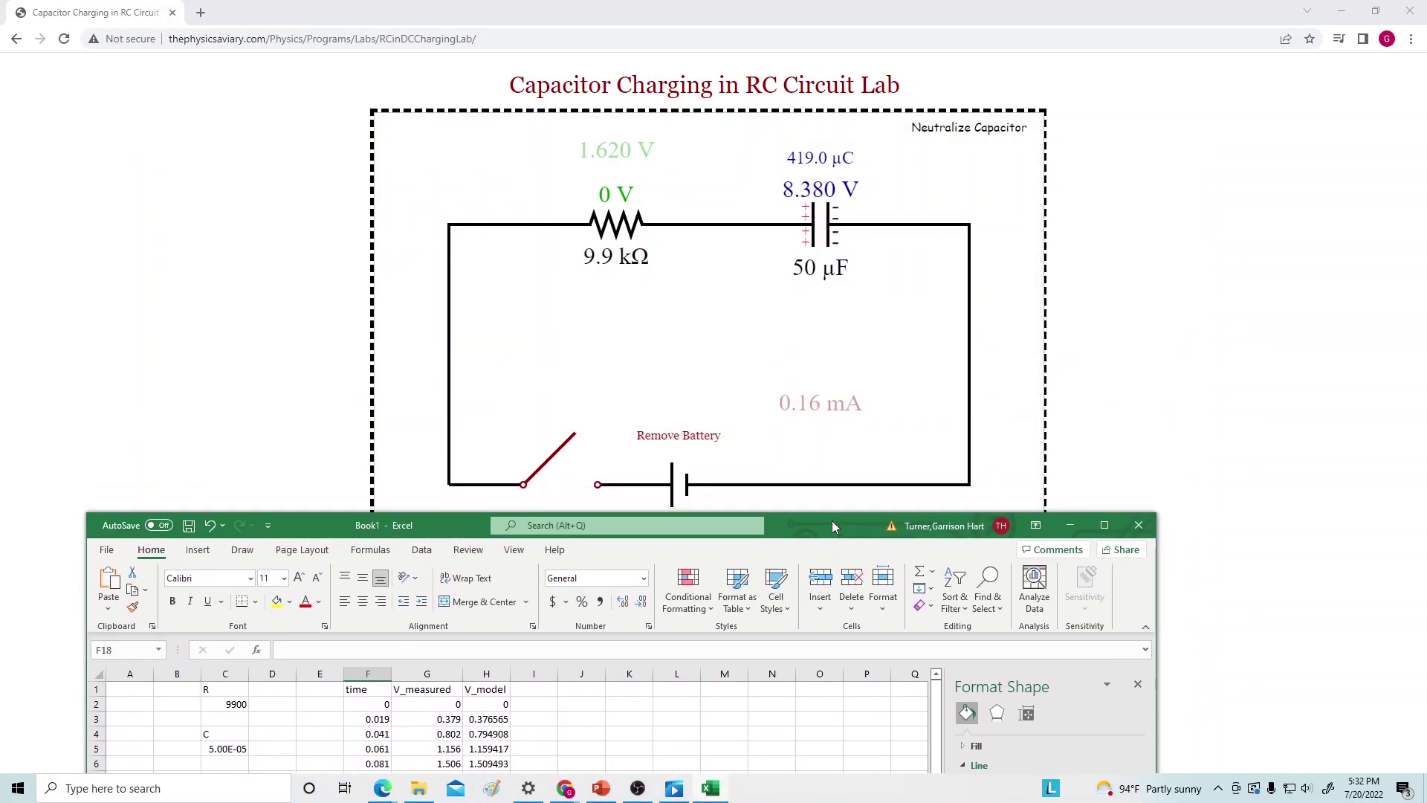
pyautogui.click(554, 461)
pyautogui.click(554, 462)
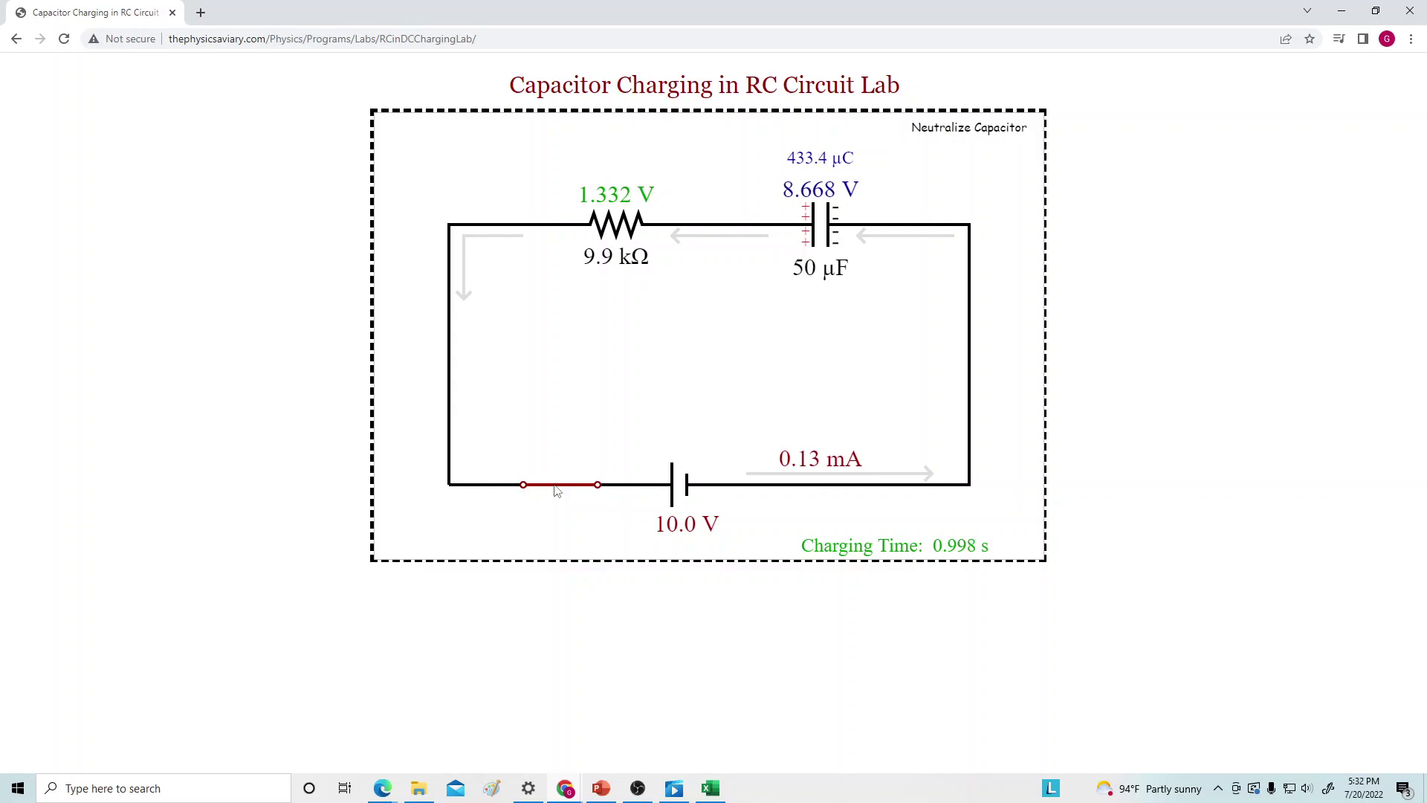
pyautogui.click(557, 488)
# Return to Excel and record a time of 1.001 in cell F18 and a measured voltage of 8.677 in G18.
pyautogui.click(720, 791)
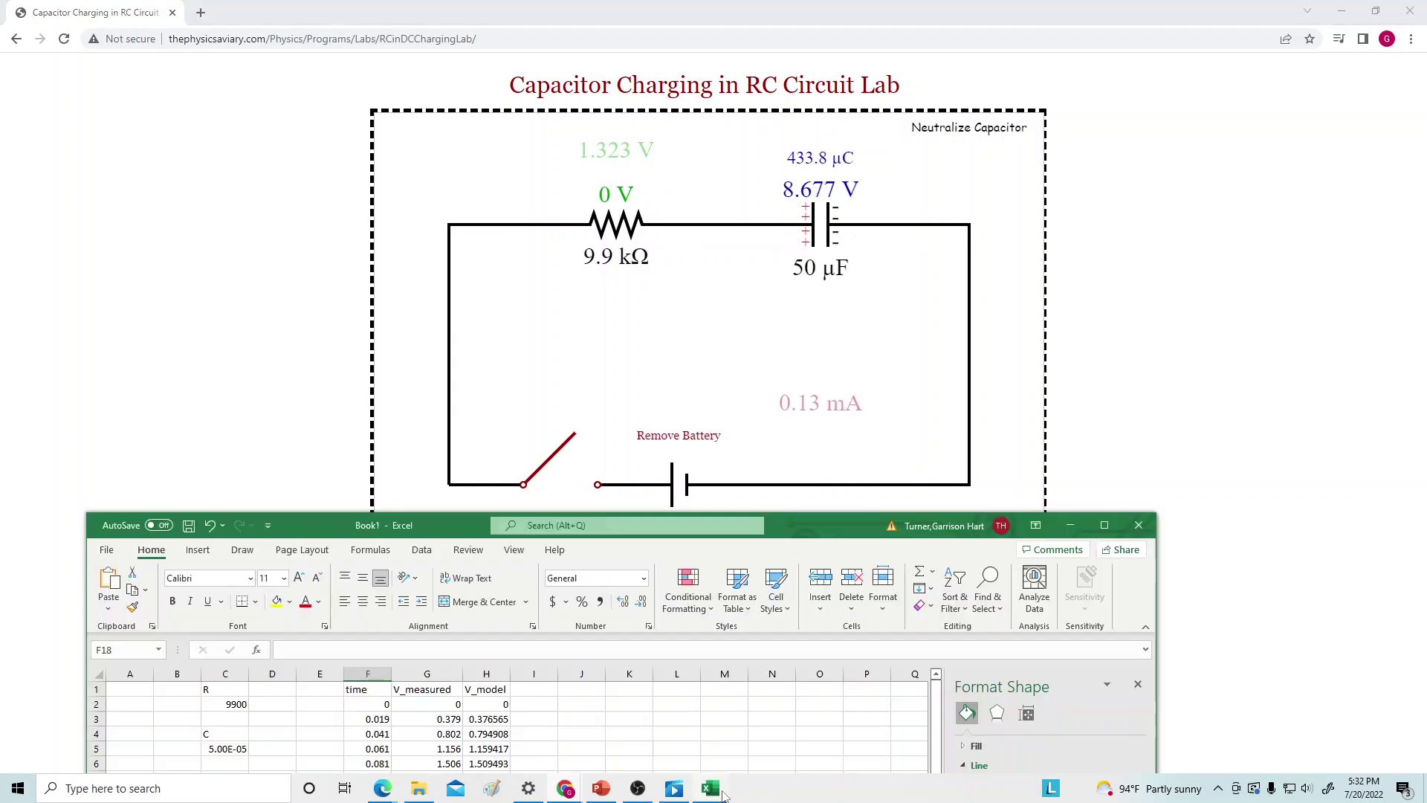
pyautogui.moveTo(825, 521); pyautogui.dragTo(845, 233)
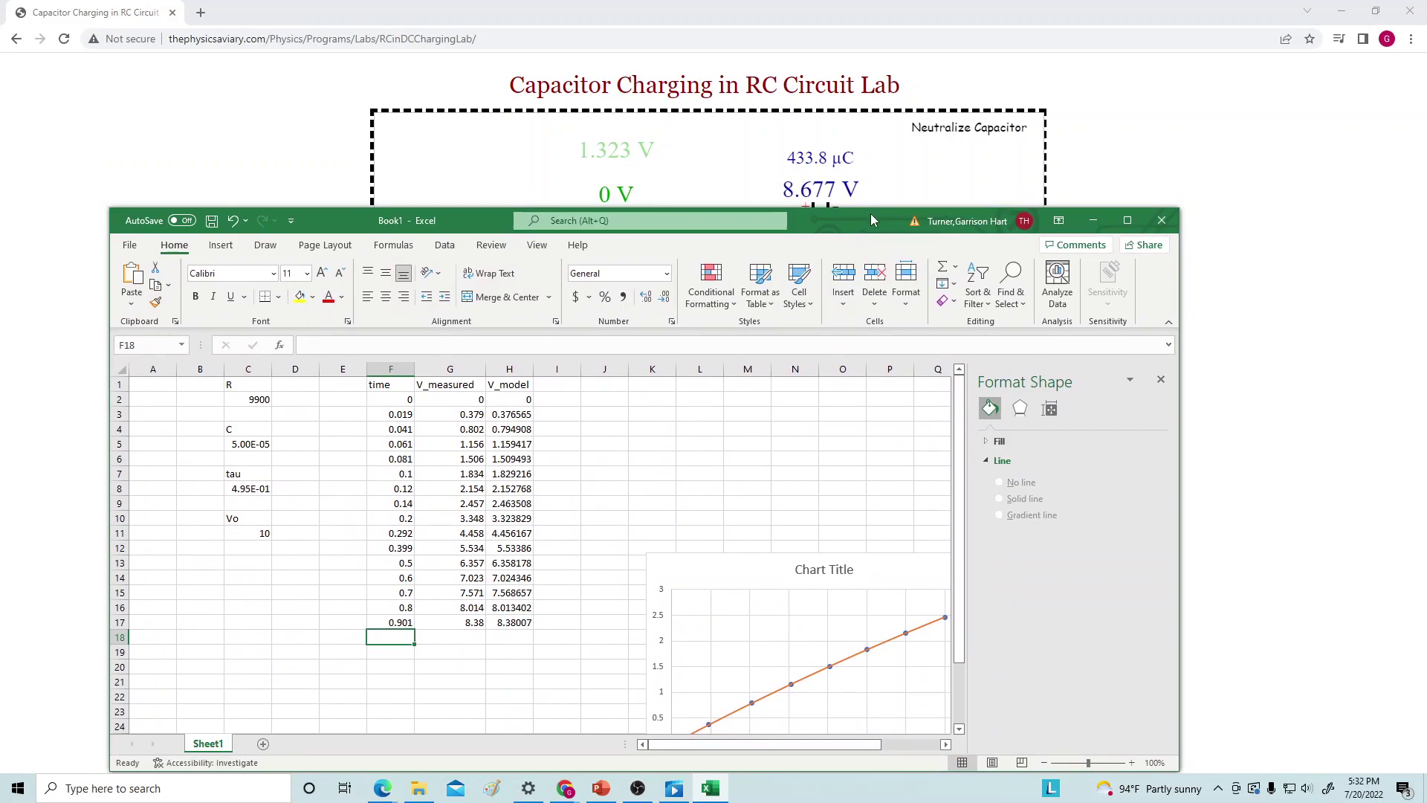
pyautogui.moveTo(871, 220); pyautogui.dragTo(880, 275)
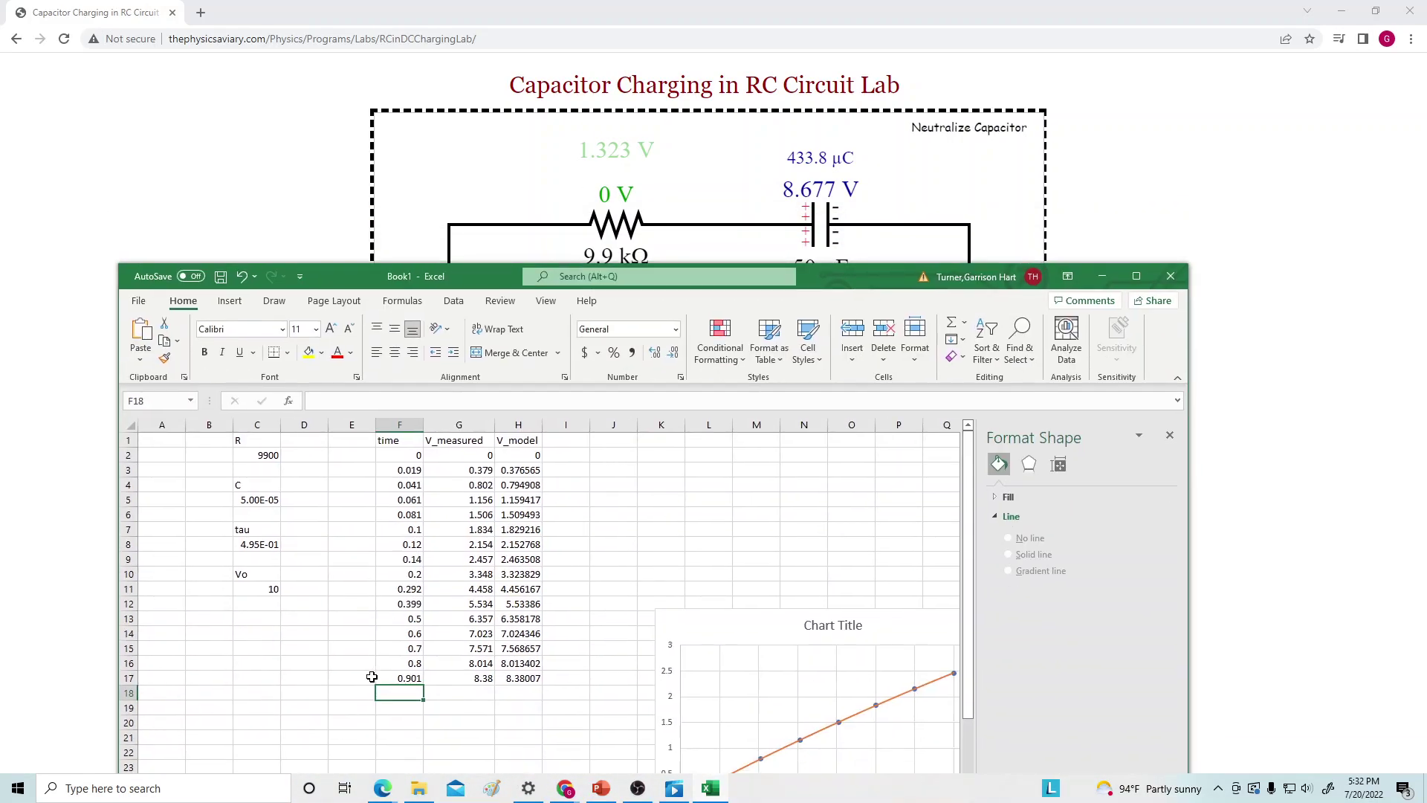
pyautogui.write('1.00')
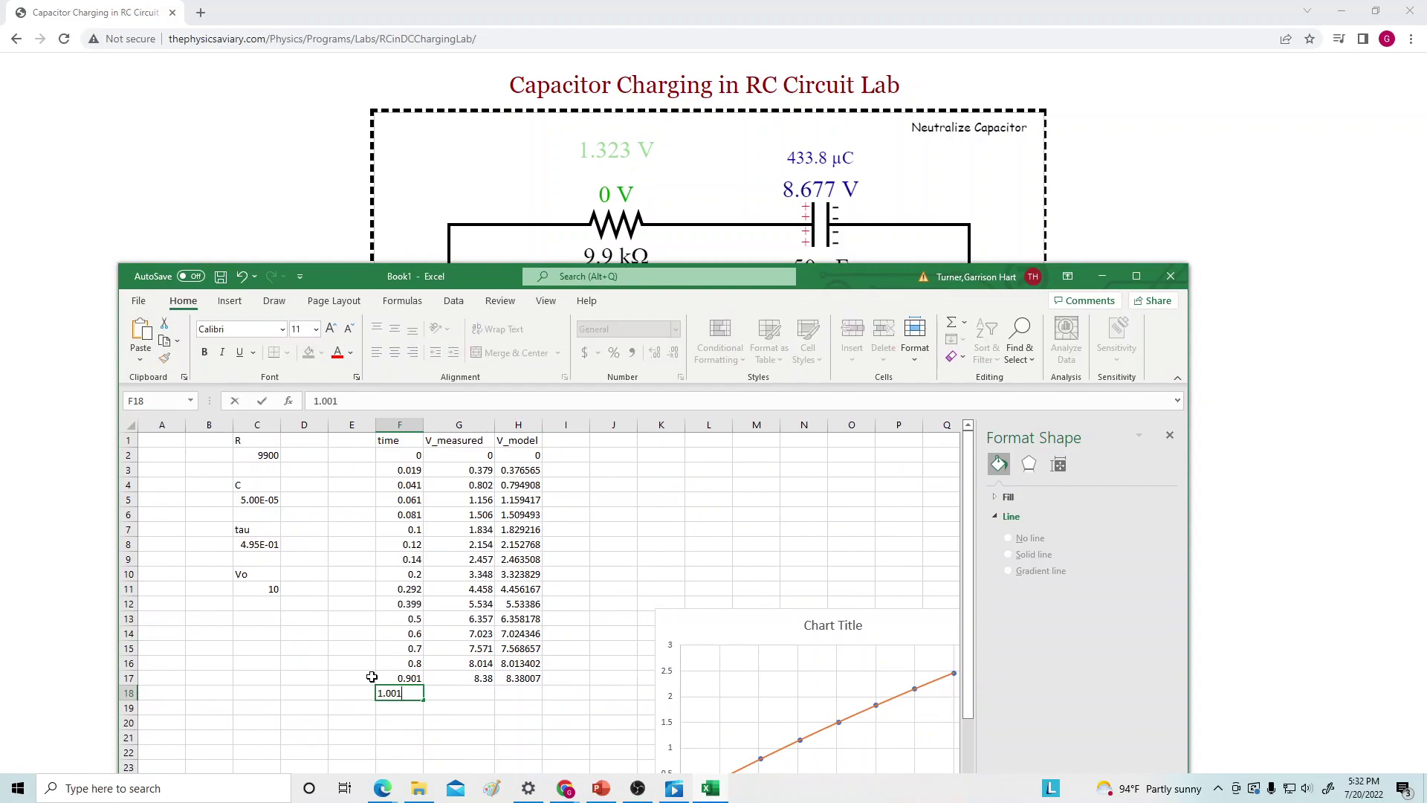
pyautogui.write('1')
pyautogui.press('Tab')
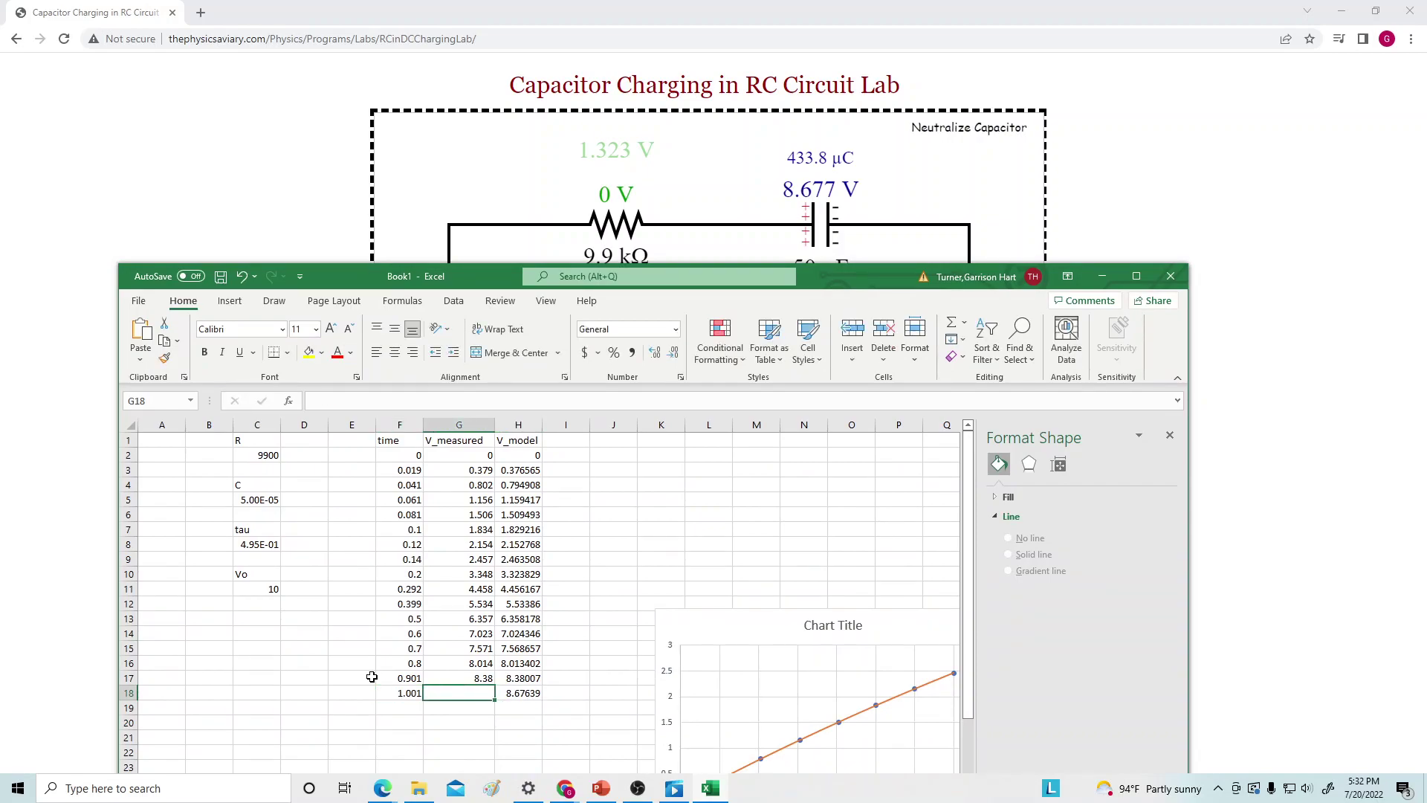
pyautogui.write('8.677')
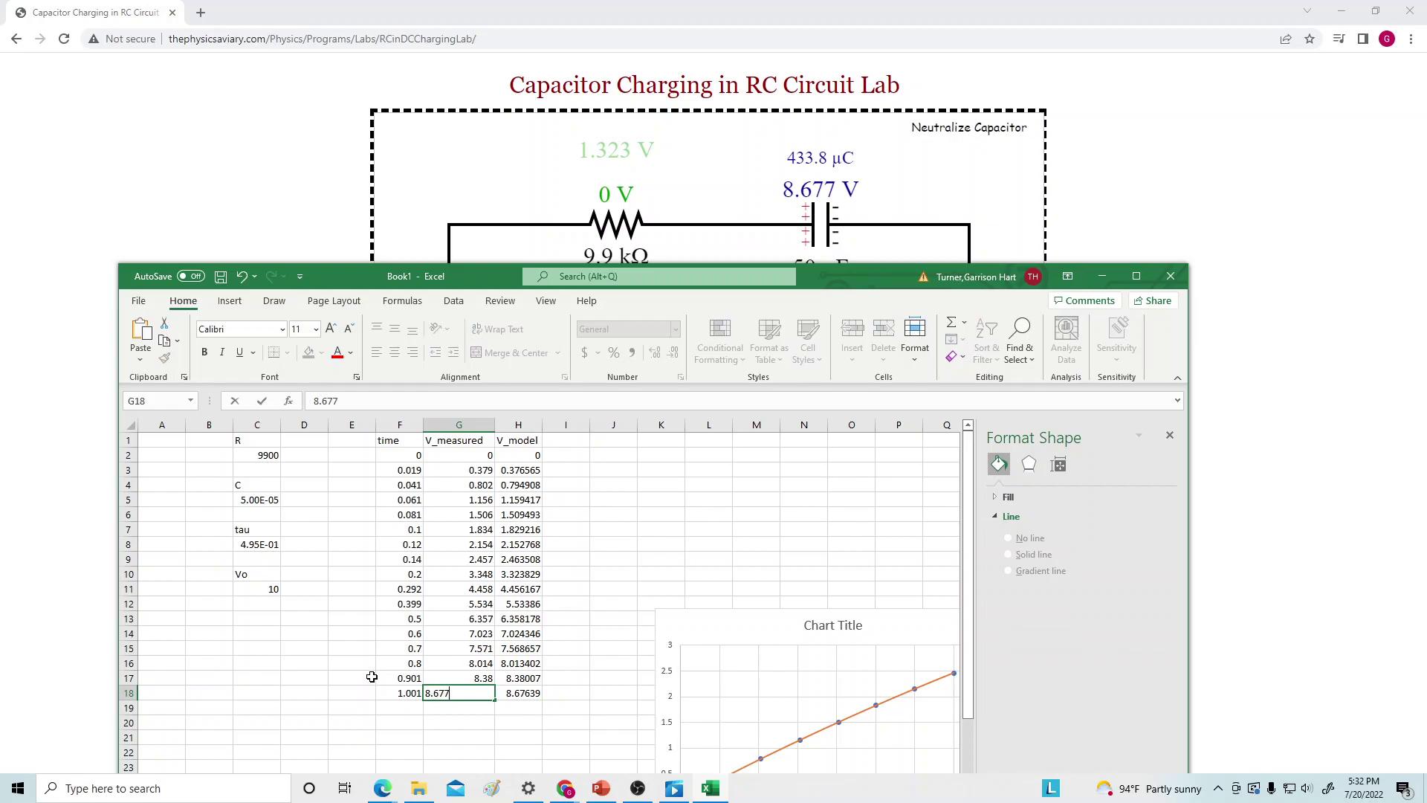
pyautogui.press('Return')
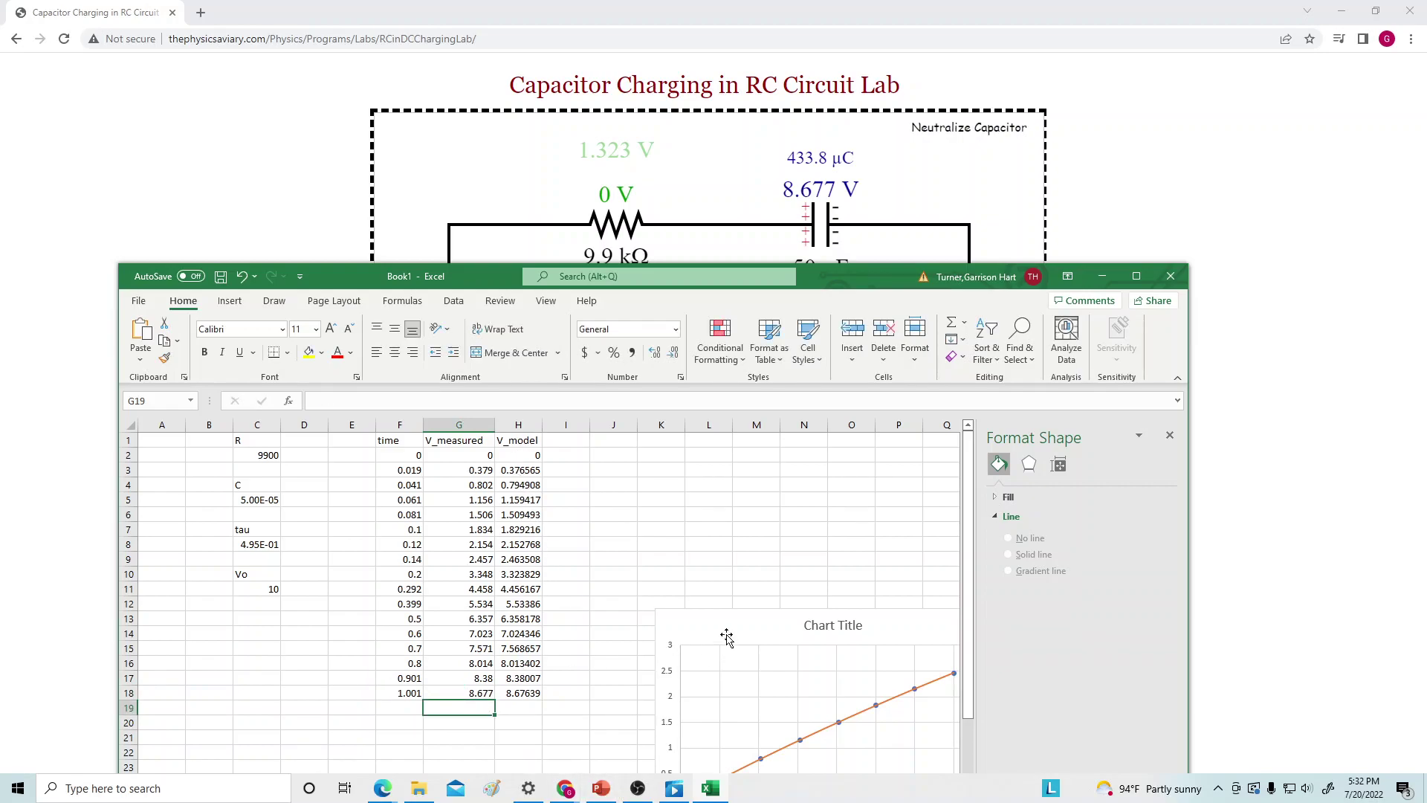
# Maximize the Excel window and cut the old chart, which plots only rows 2 to 9, from the sheet.
pyautogui.click(708, 620)
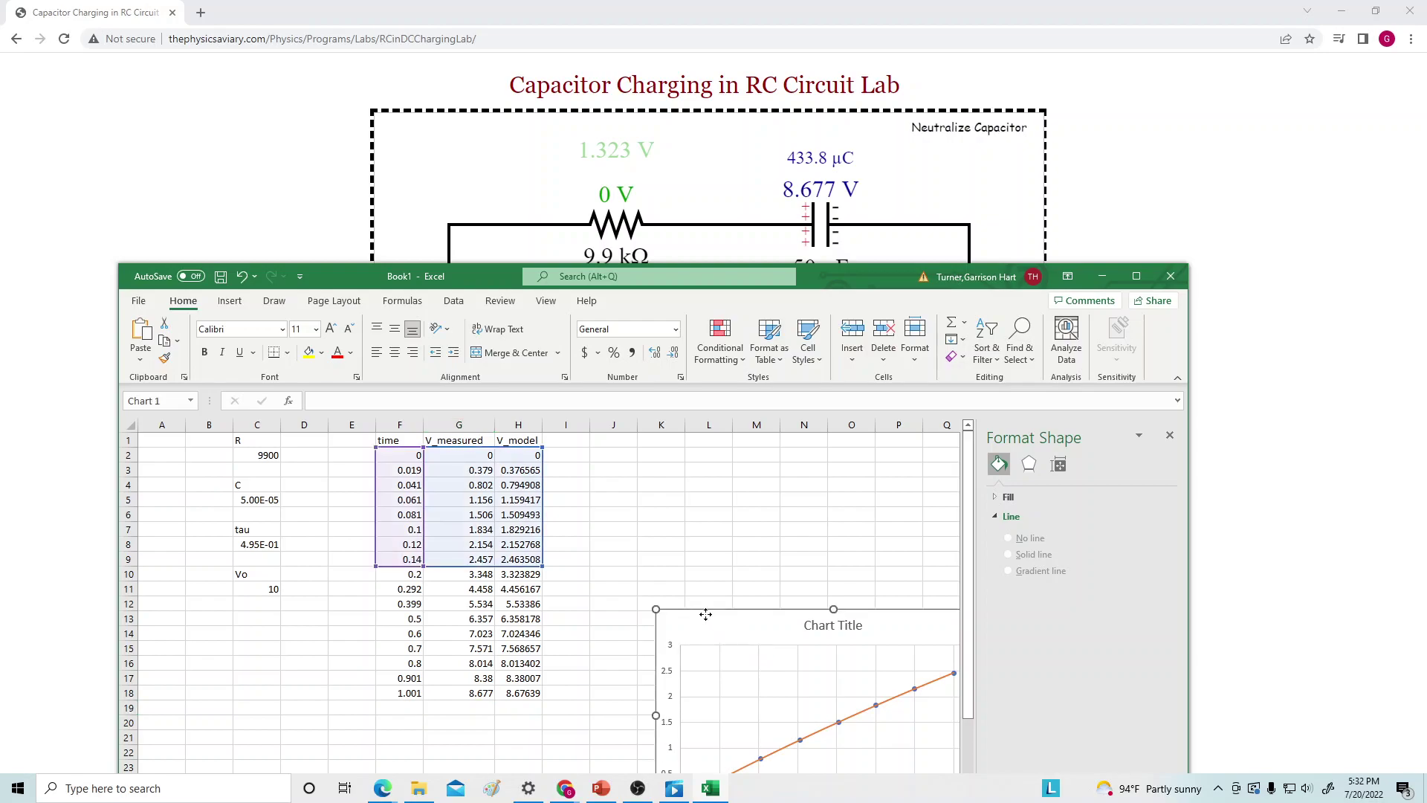
pyautogui.click(1136, 275)
pyautogui.rightClick(579, 357)
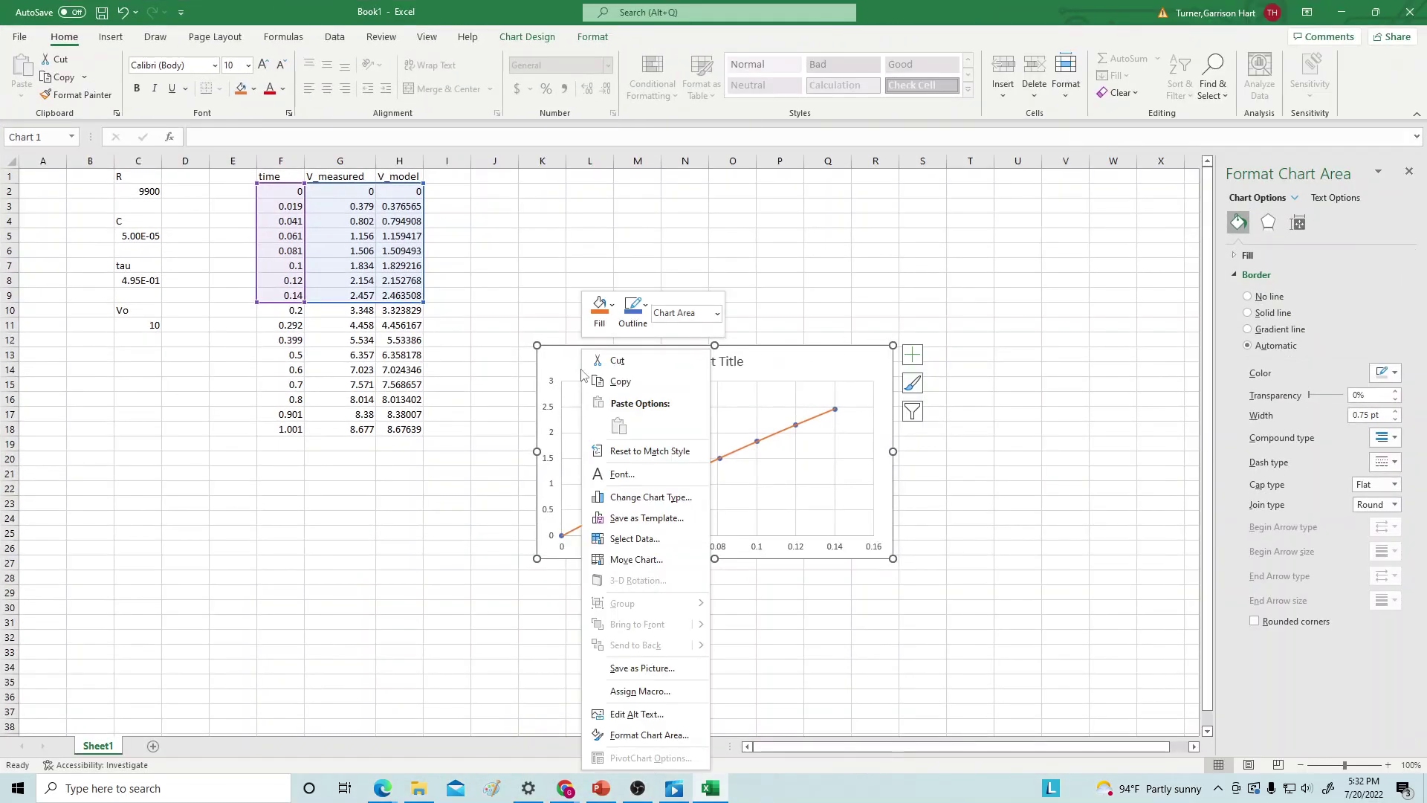
pyautogui.click(617, 359)
pyautogui.click(591, 310)
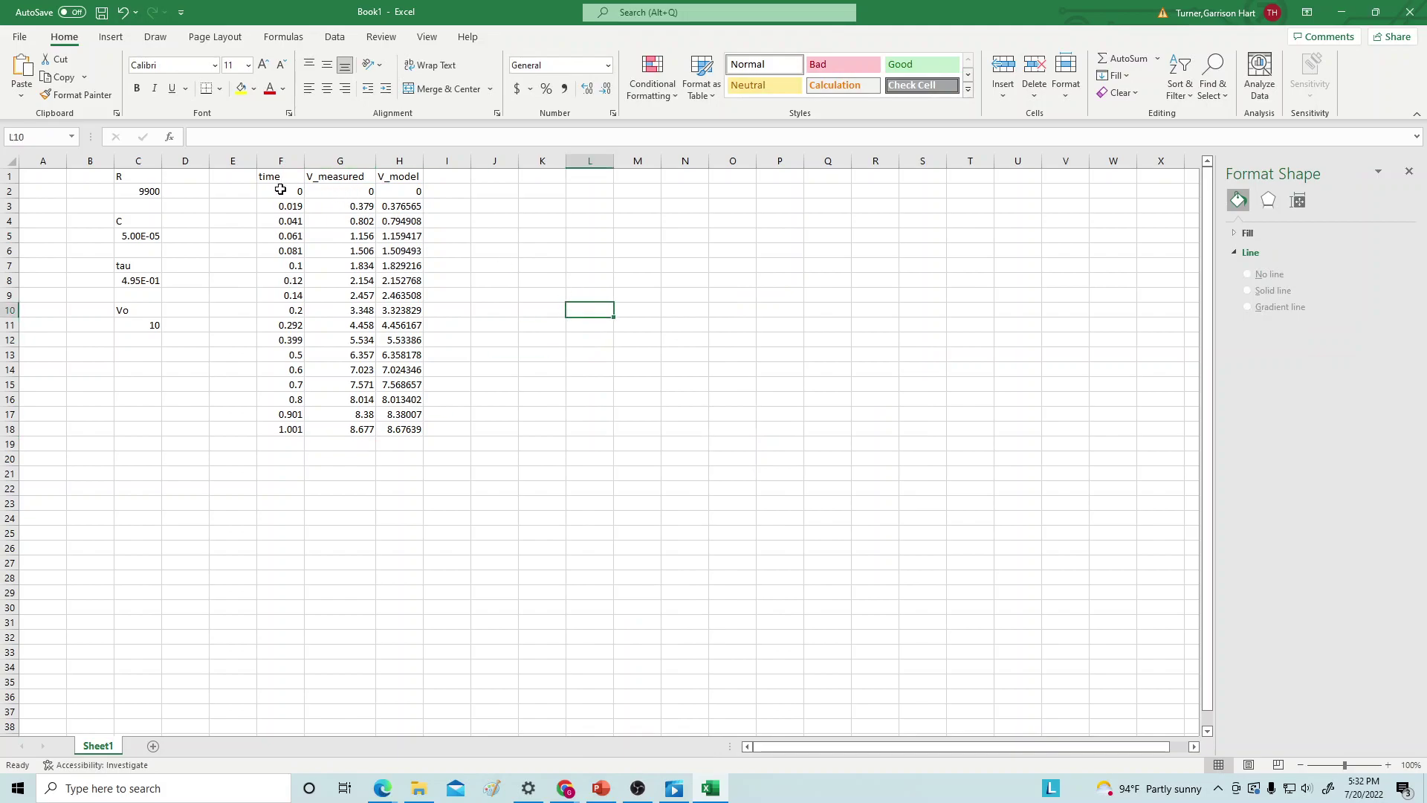
# Insert a markers-only scatter chart of time against V_measured from F2:G18, checking the charging curve sketch in PowerPoint beforehand.
pyautogui.moveTo(280, 190); pyautogui.dragTo(344, 429)
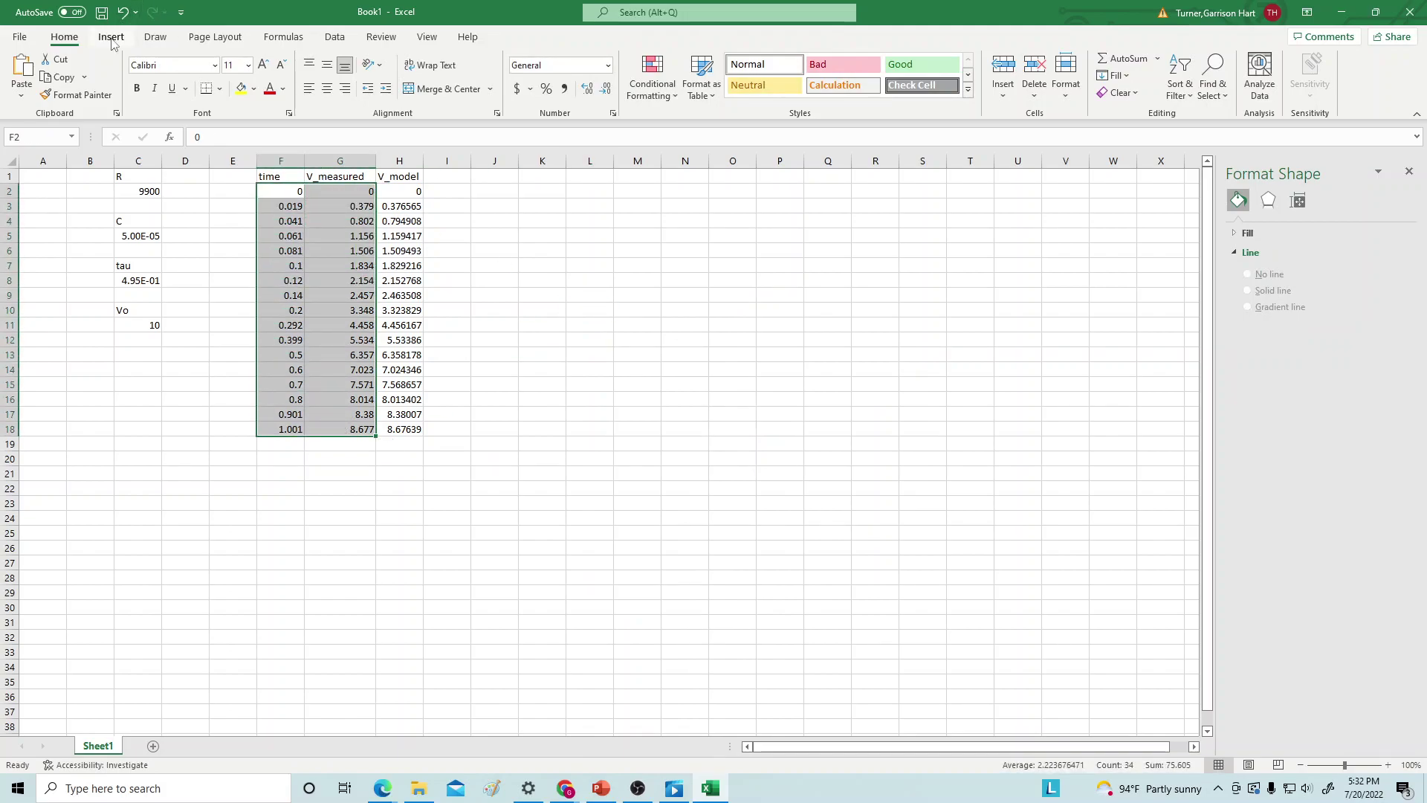
pyautogui.click(602, 786)
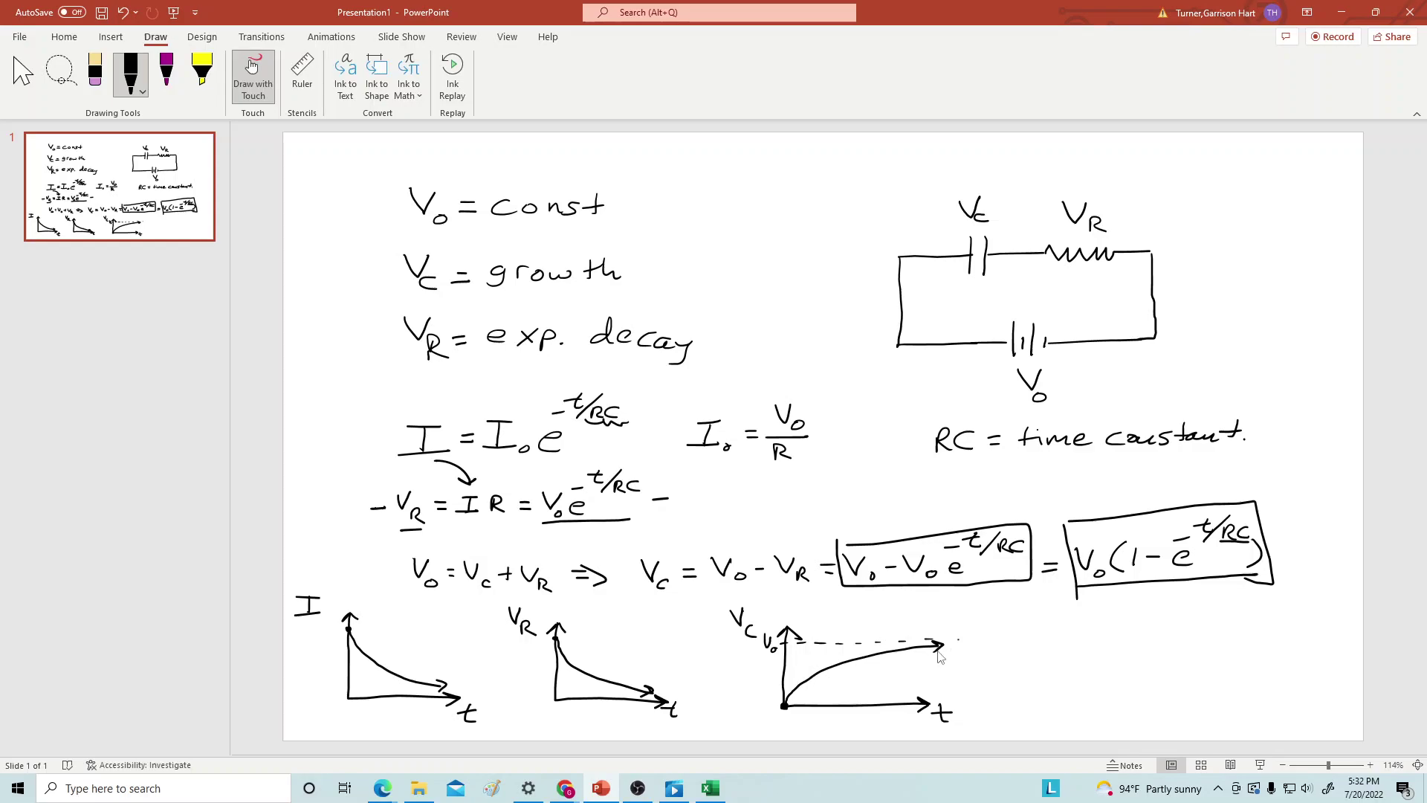
pyautogui.click(1342, 13)
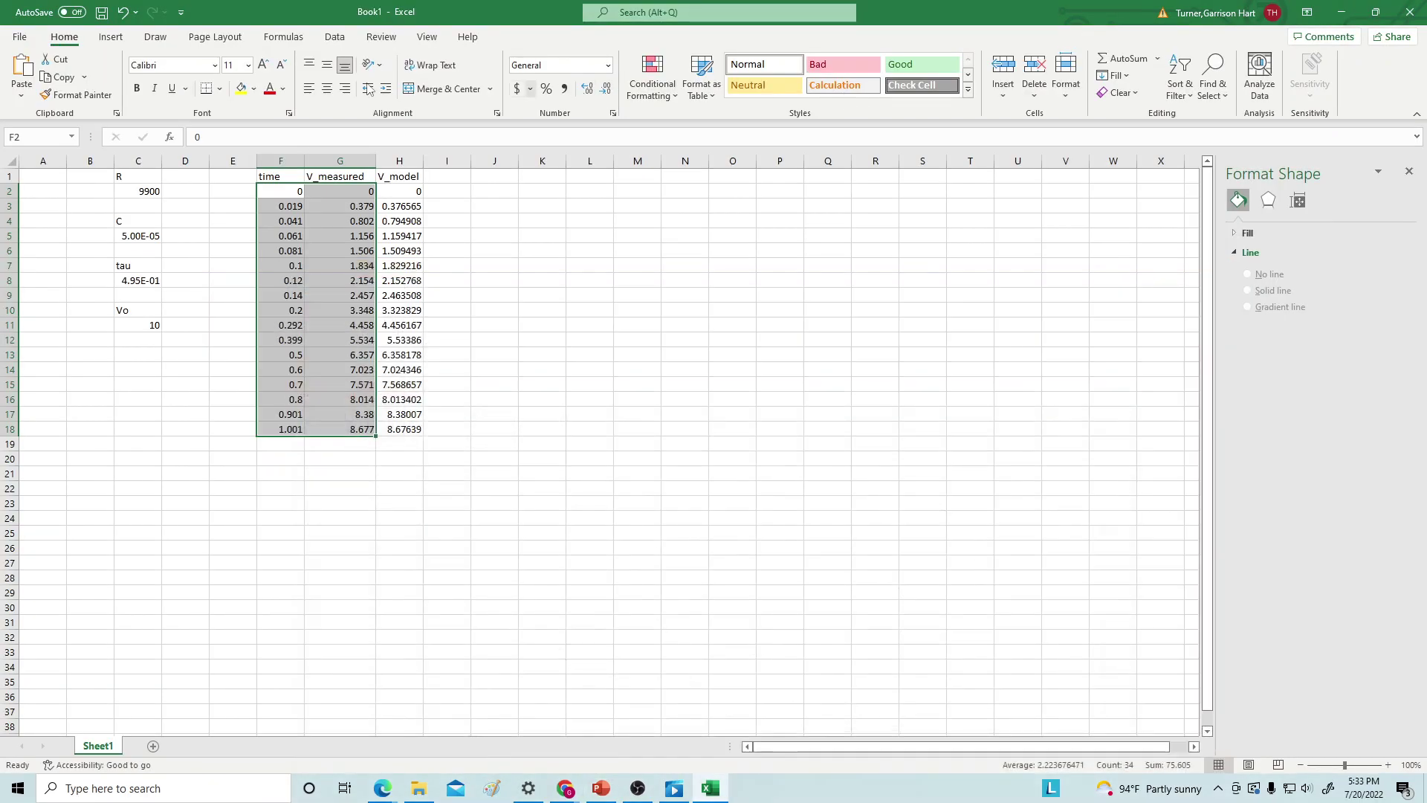
pyautogui.click(111, 37)
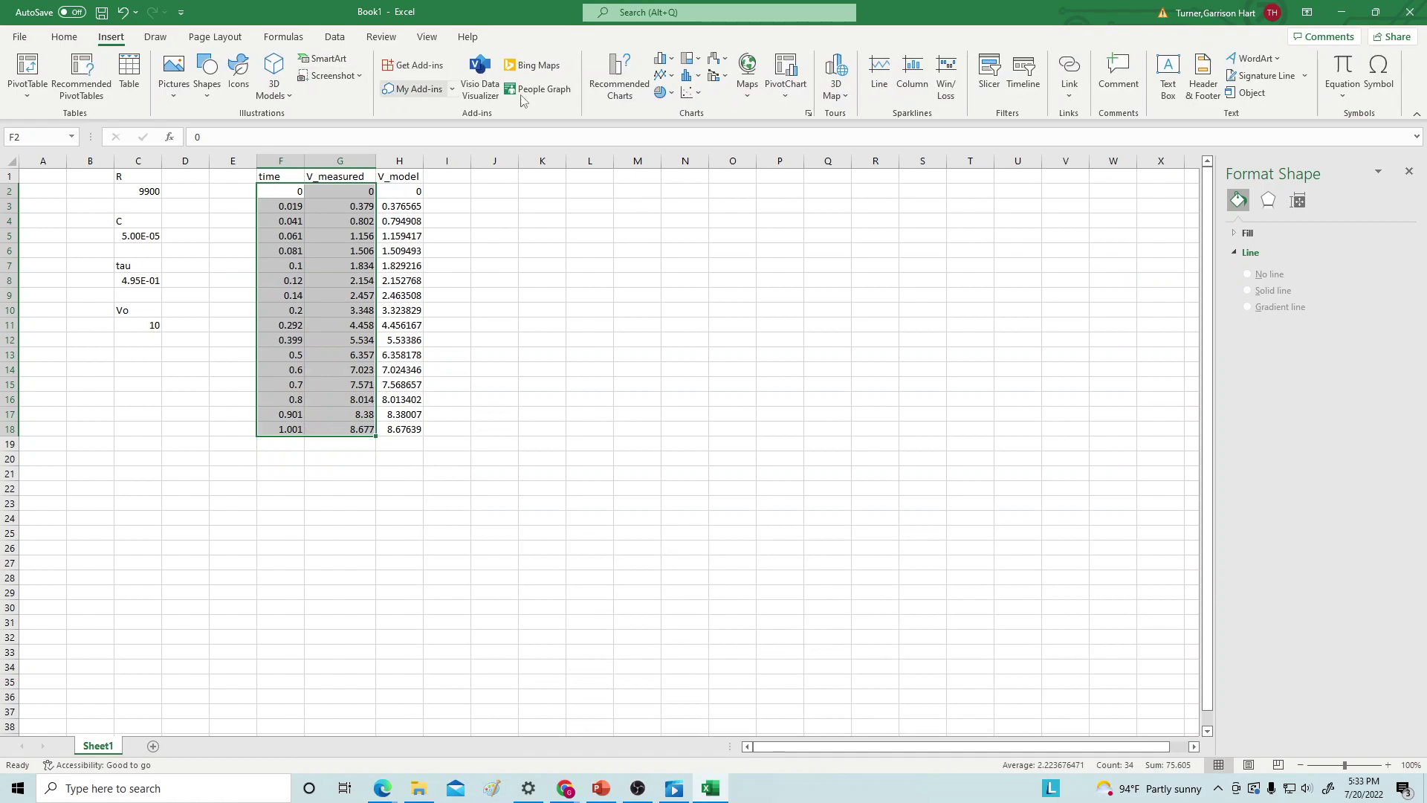
pyautogui.click(697, 95)
pyautogui.click(695, 143)
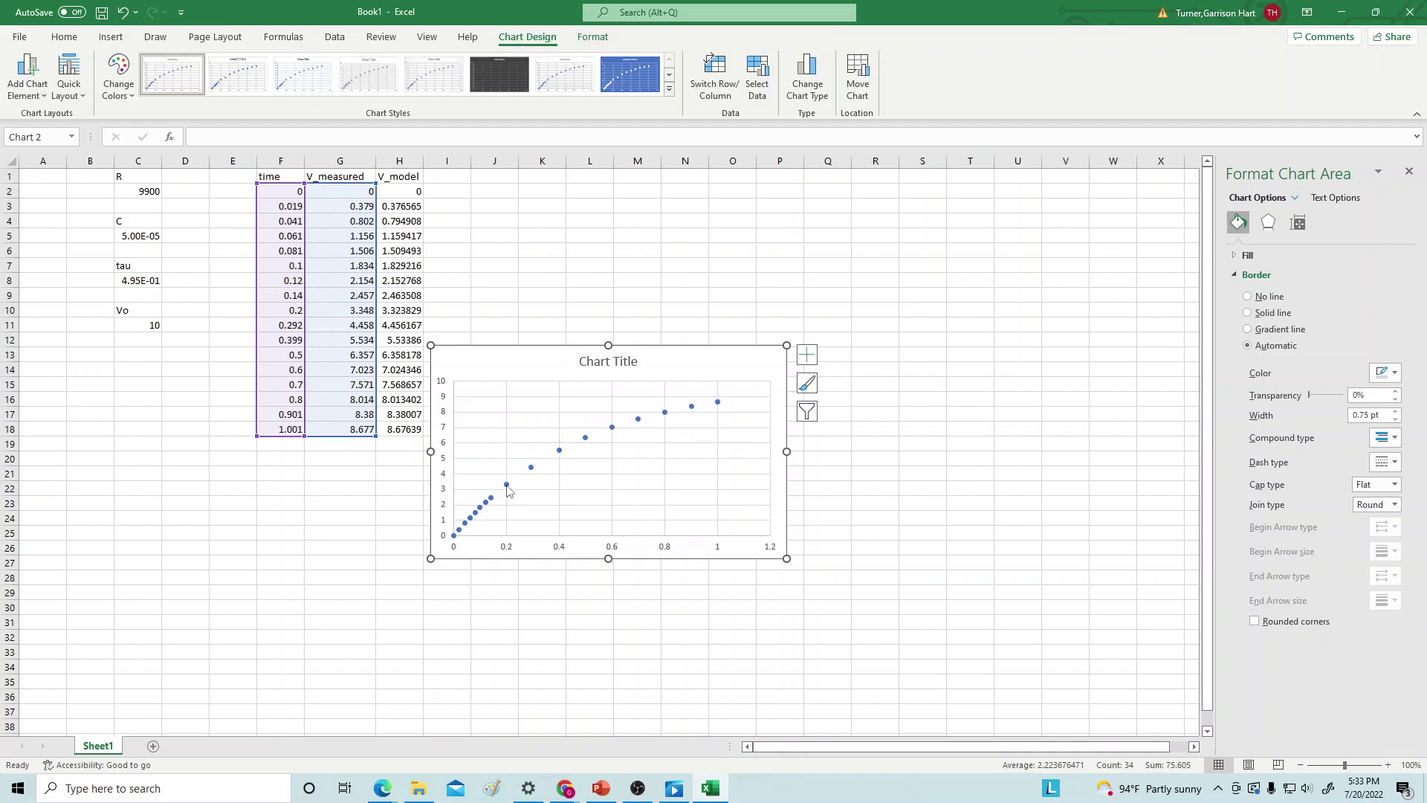
# Add a linear trendline to the V_measured points with its equation and R-squared value displayed on the chart.
pyautogui.rightClick(507, 484)
pyautogui.click(554, 624)
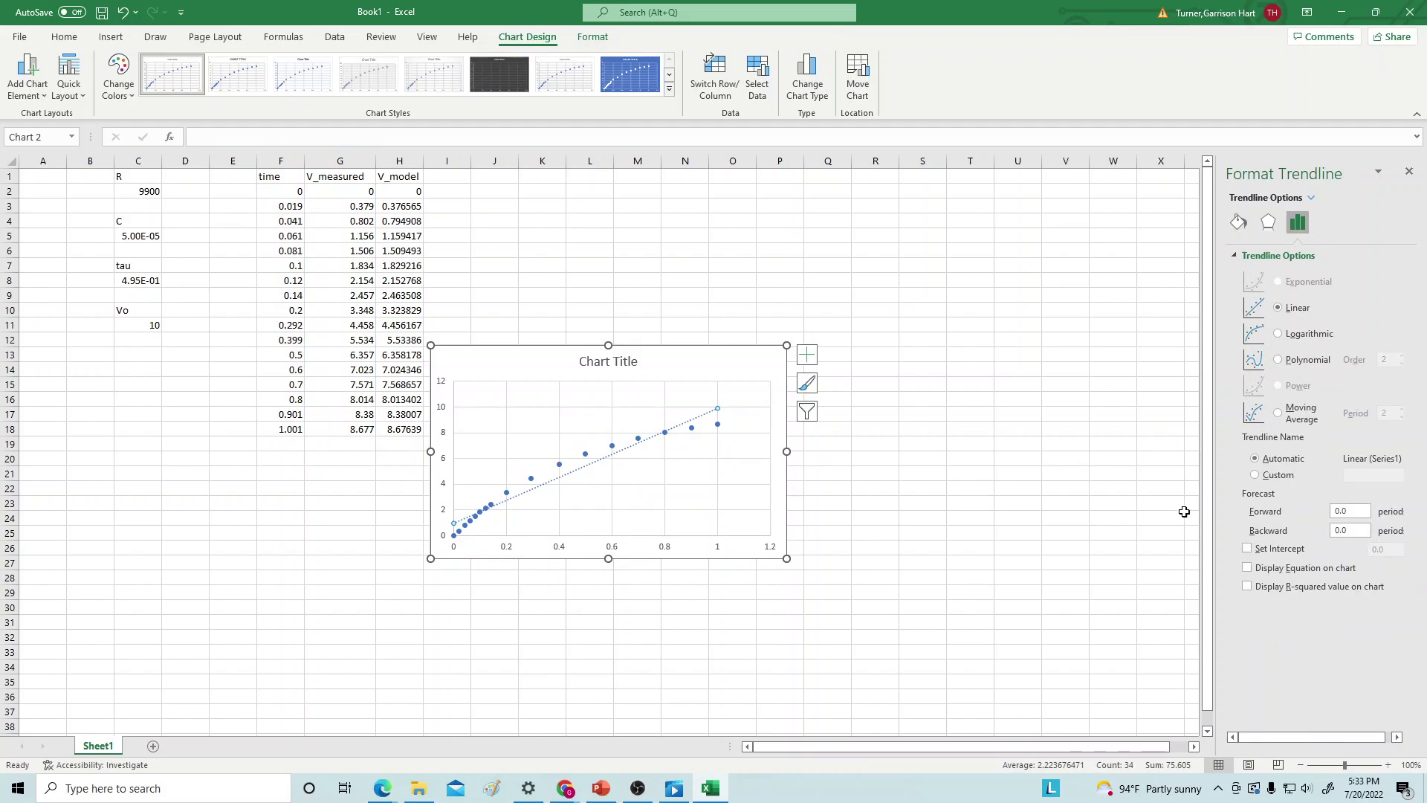
pyautogui.click(1248, 568)
pyautogui.click(1247, 586)
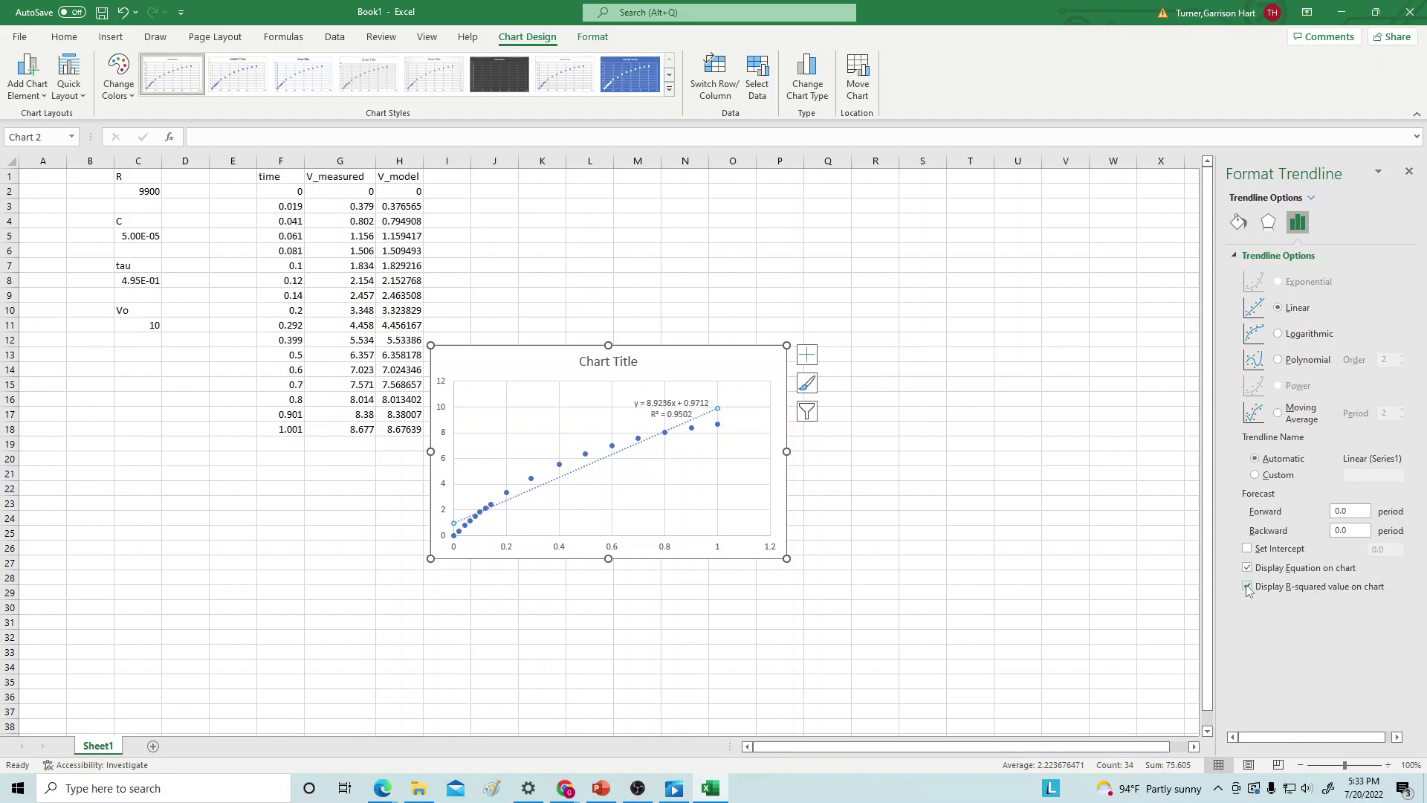
# Delete the trendline's equation label and the linear trendline from the scatter chart.
pyautogui.click(712, 406)
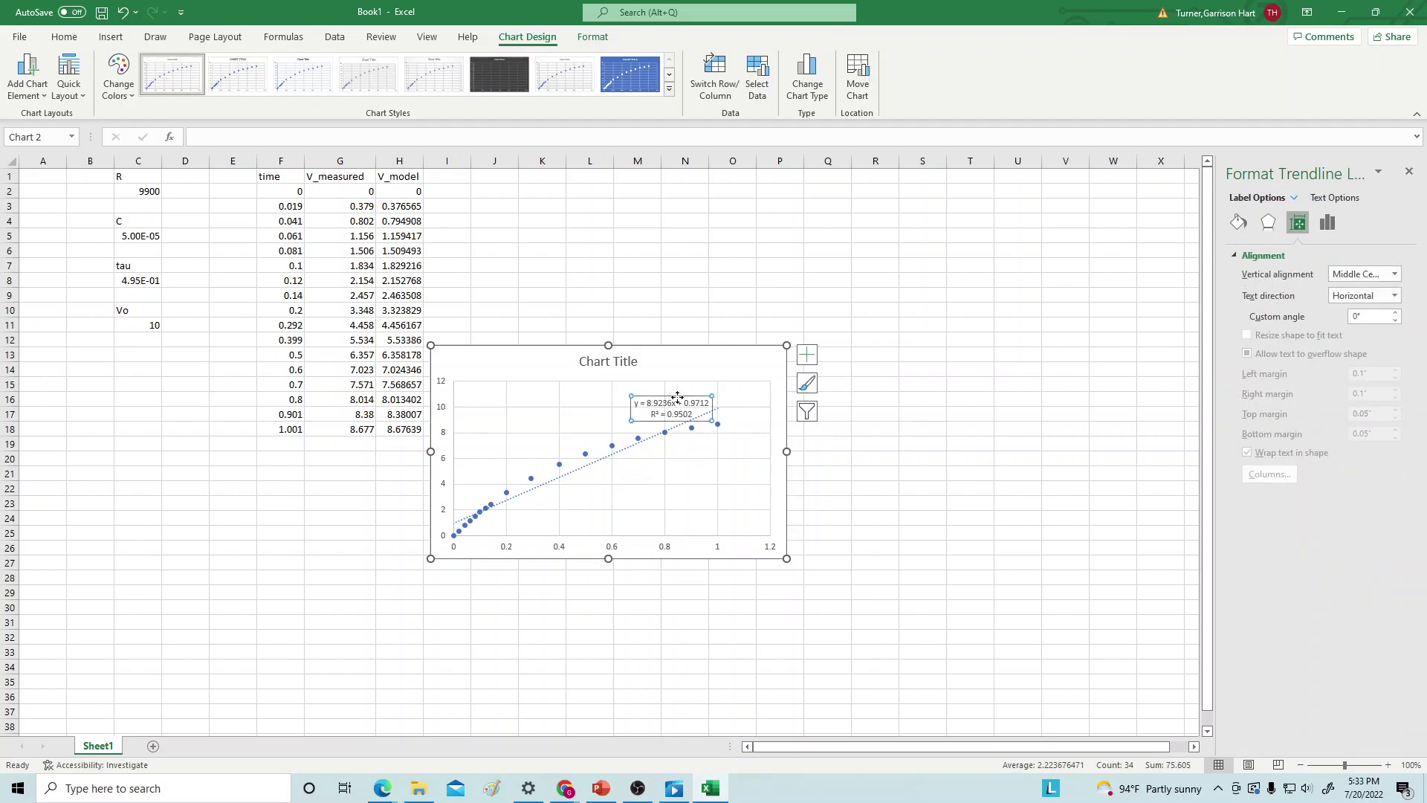
pyautogui.rightClick(680, 395)
pyautogui.click(720, 405)
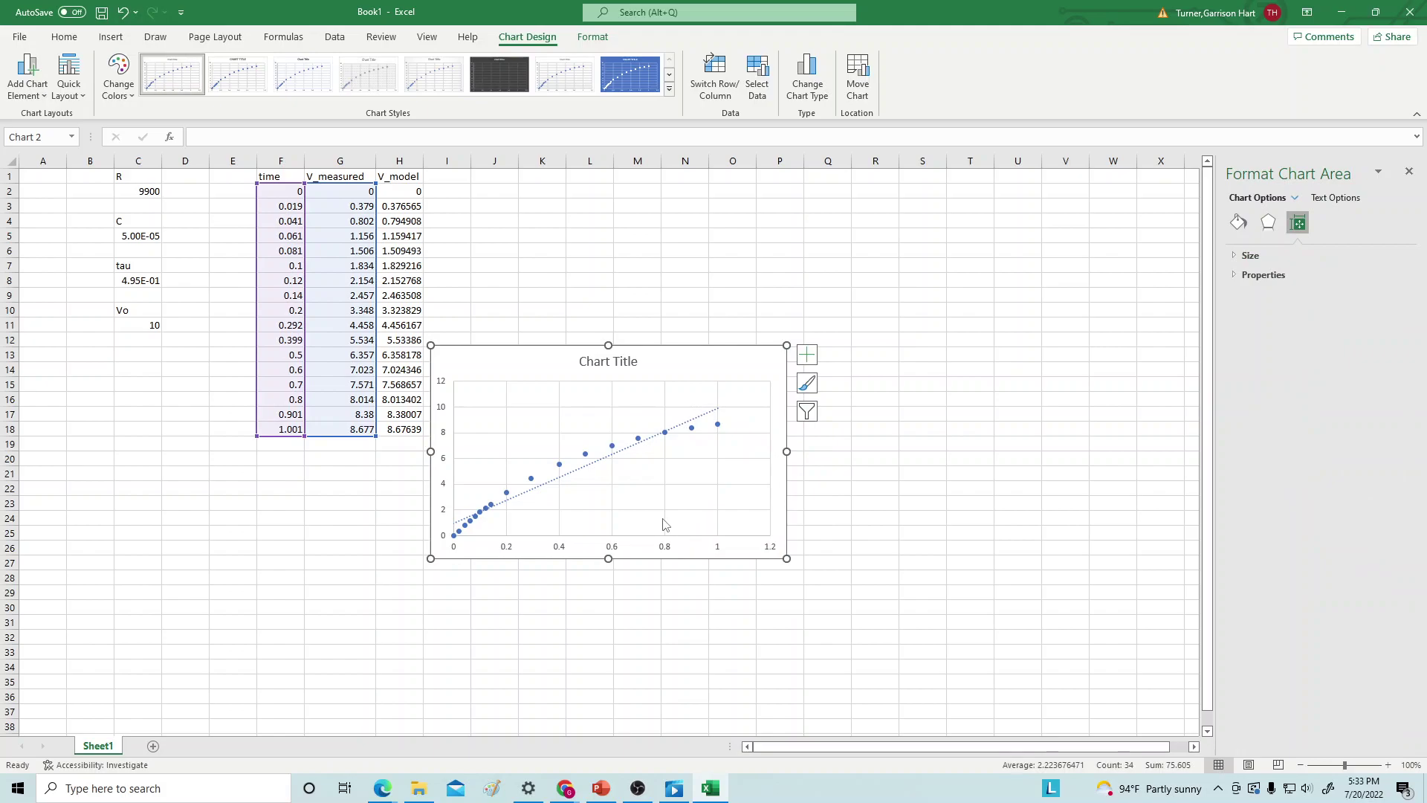
pyautogui.rightClick(614, 459)
pyautogui.click(657, 468)
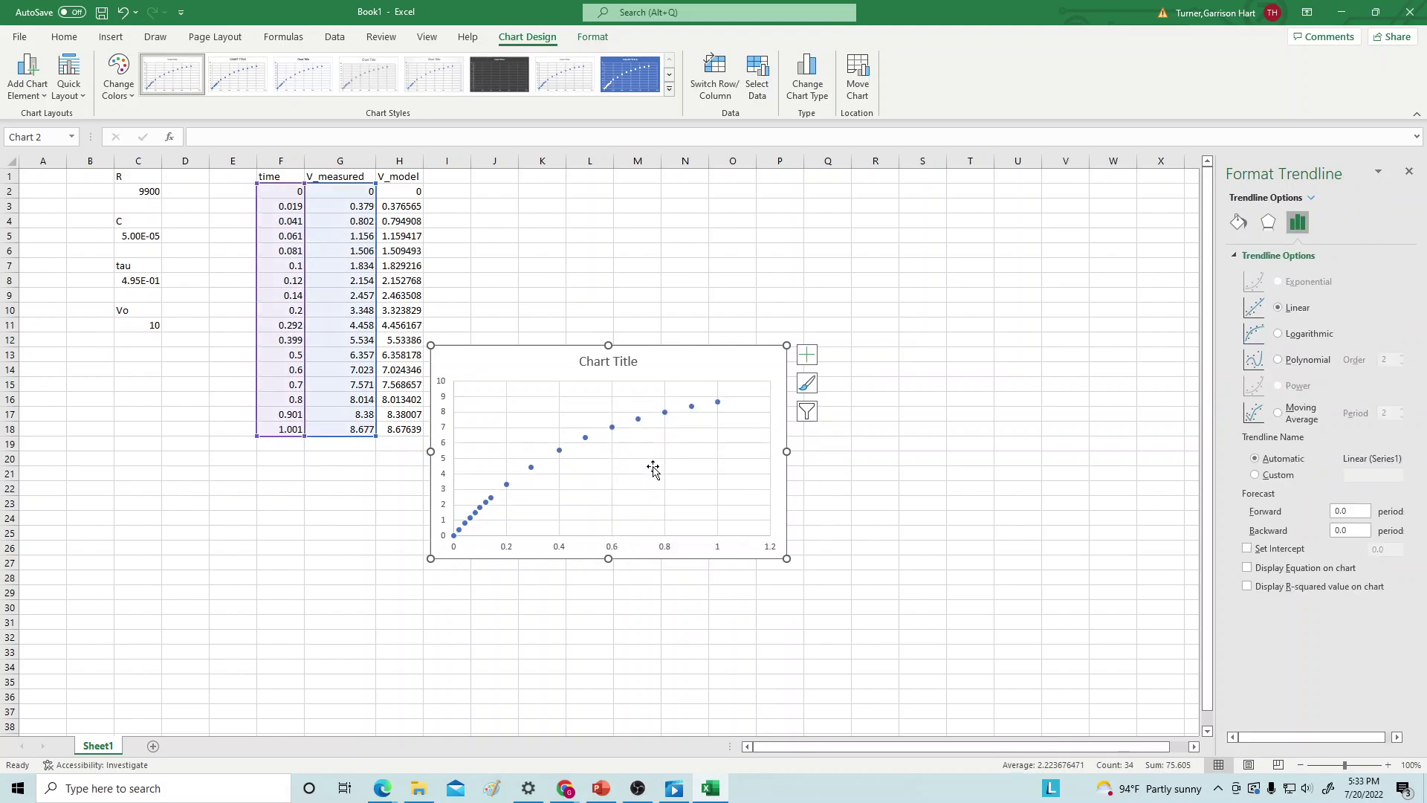
# Move the scatter chart clear of the data columns and add a second series with F2:F18 as its X values.
pyautogui.moveTo(537, 363); pyautogui.dragTo(612, 334)
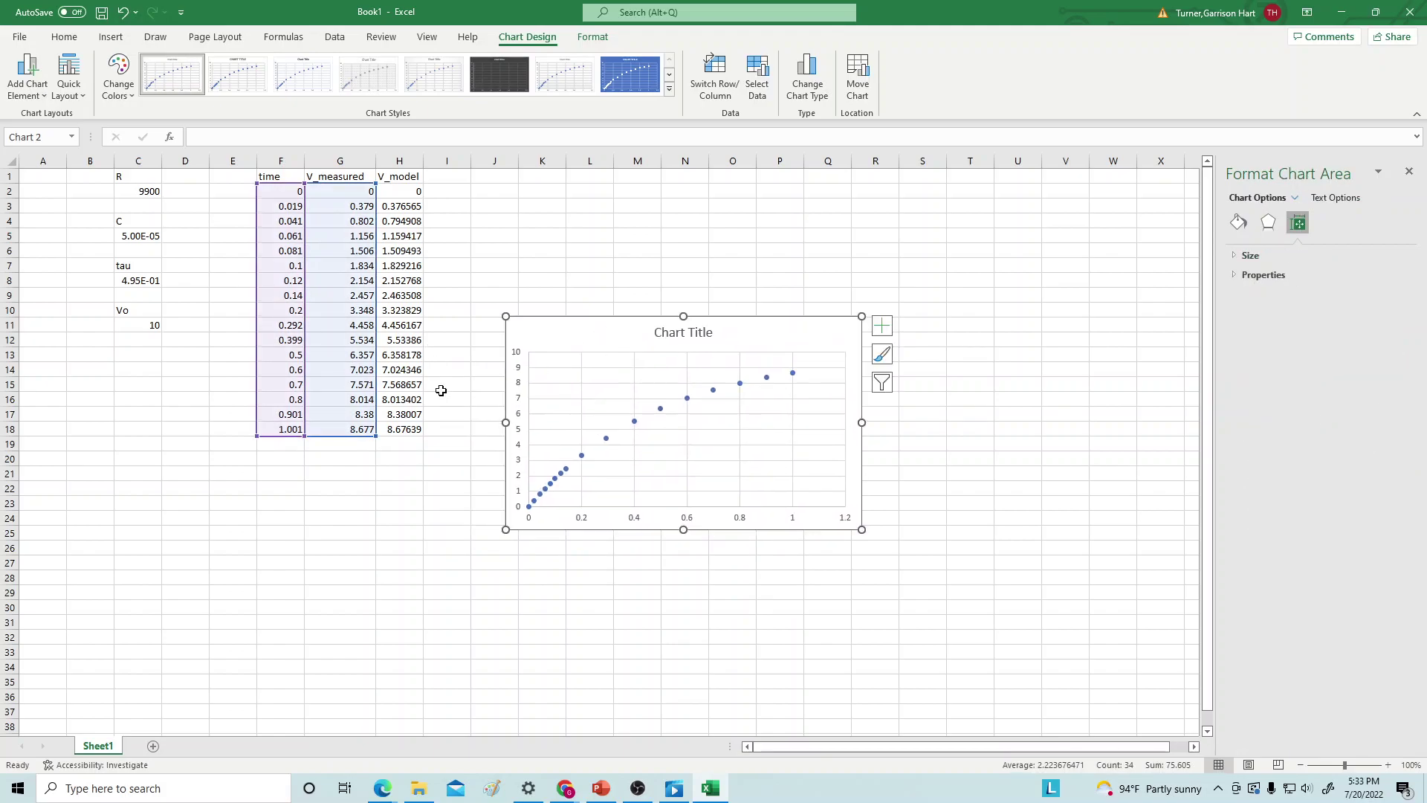
pyautogui.rightClick(580, 339)
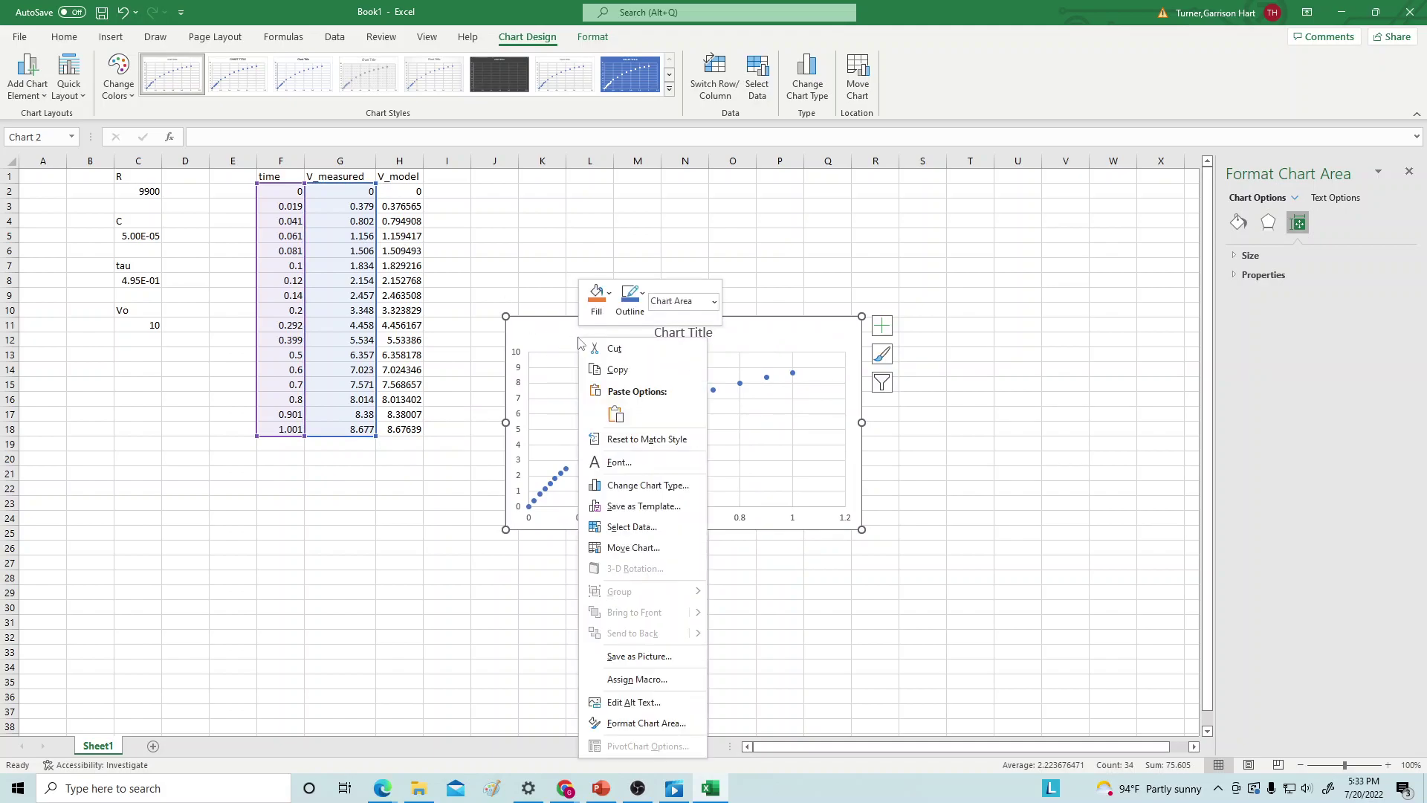
pyautogui.click(646, 528)
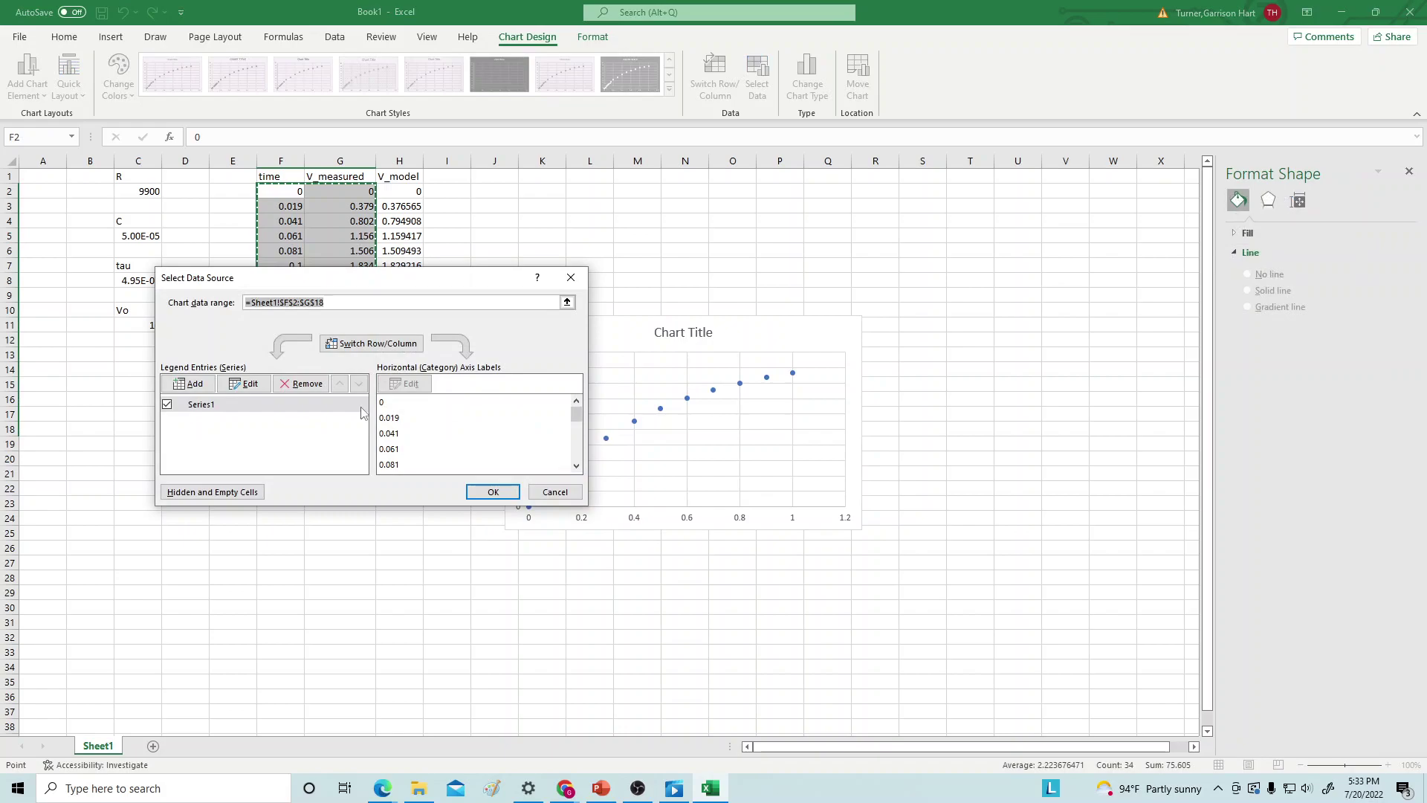
pyautogui.click(195, 384)
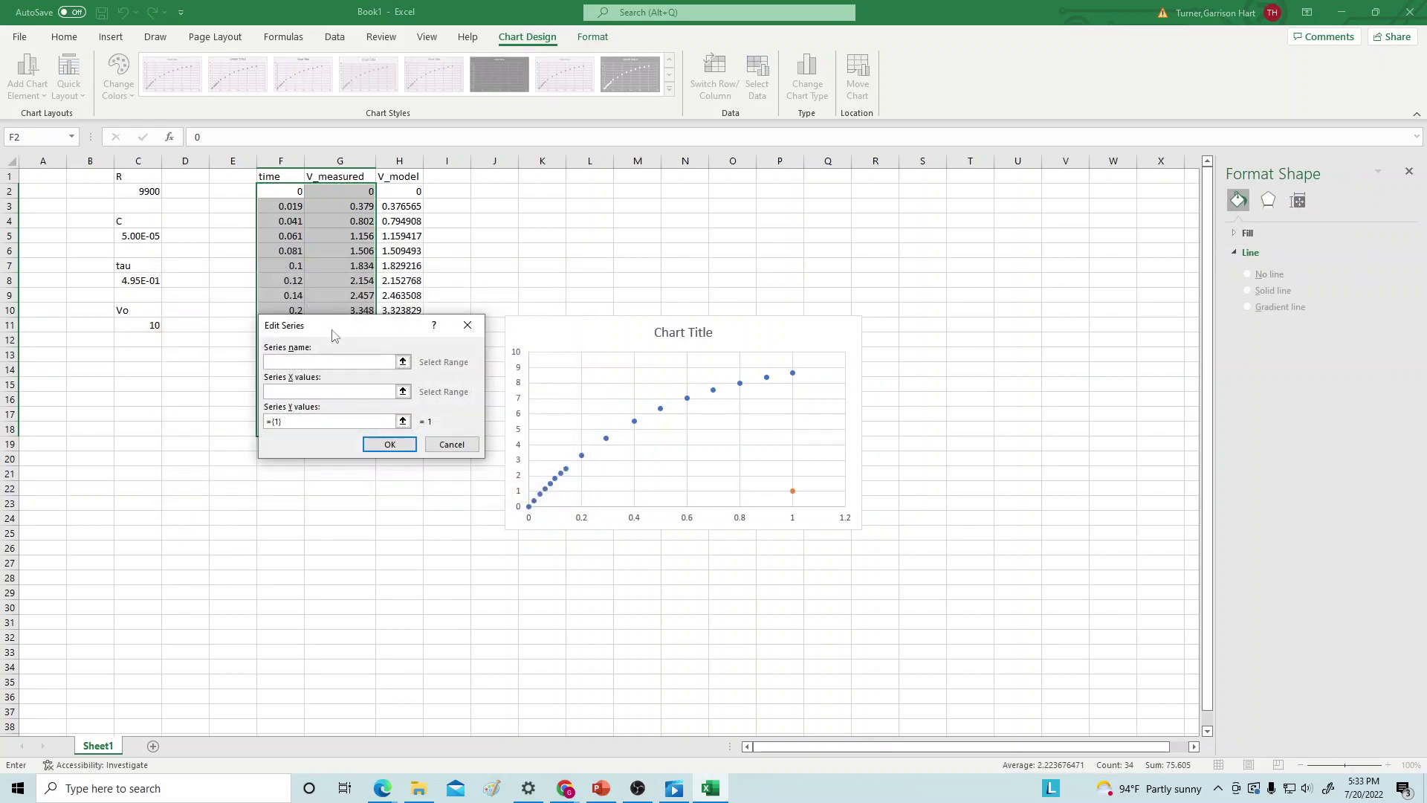
pyautogui.moveTo(319, 321); pyautogui.dragTo(598, 308)
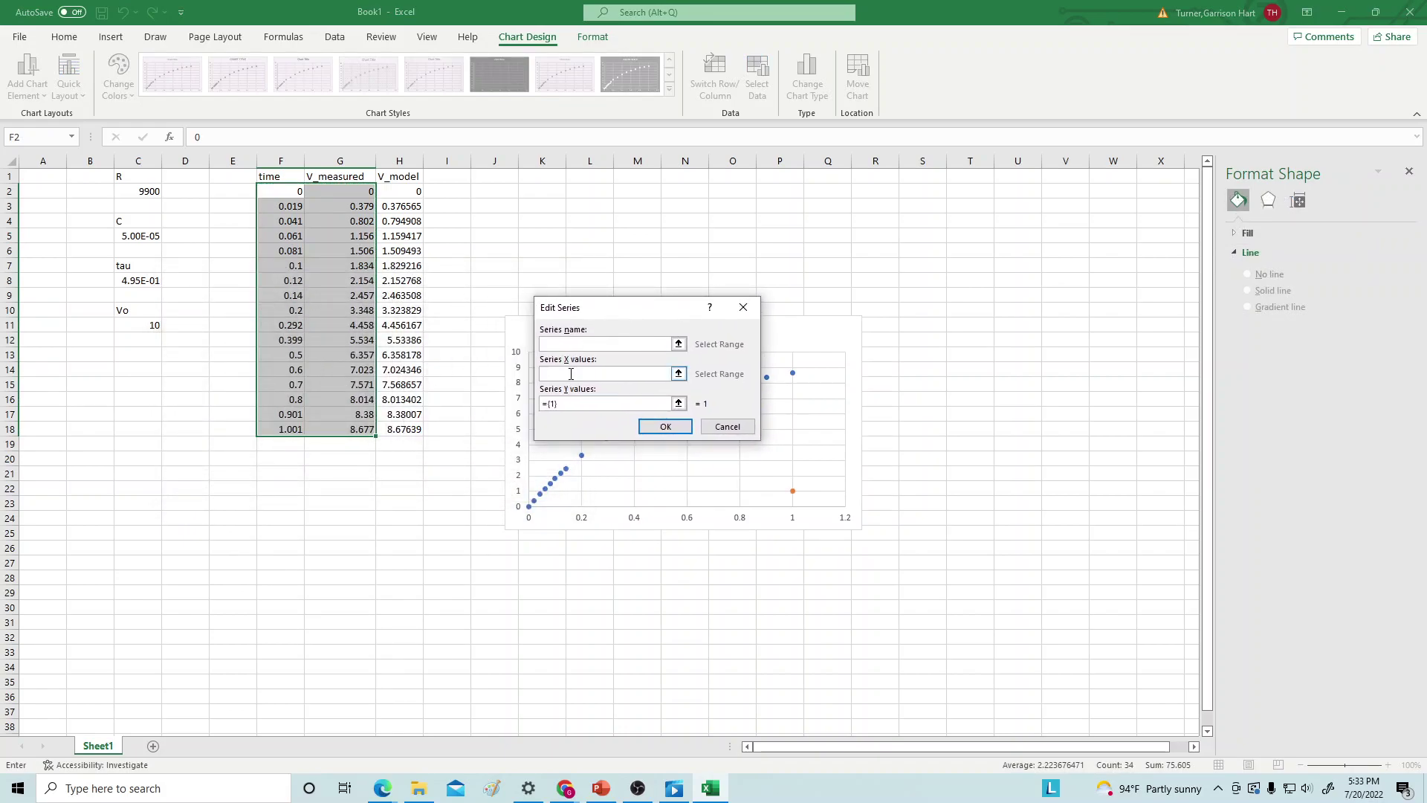
pyautogui.click(571, 374)
pyautogui.moveTo(271, 191); pyautogui.dragTo(294, 429)
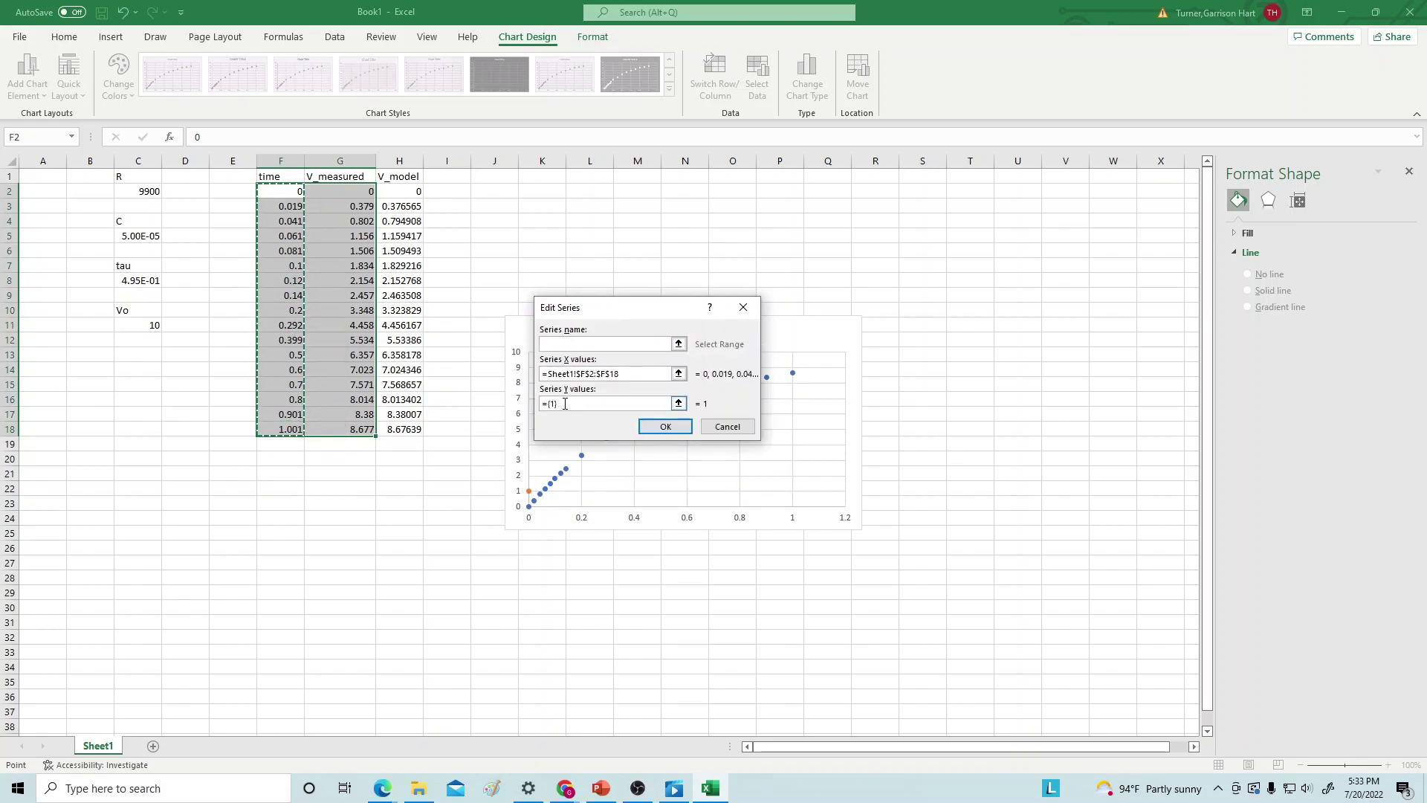
# Set the new series' Y values to the V_model range H2:H18 and apply the data source changes.
pyautogui.click(565, 404)
pyautogui.moveTo(572, 404); pyautogui.dragTo(541, 403)
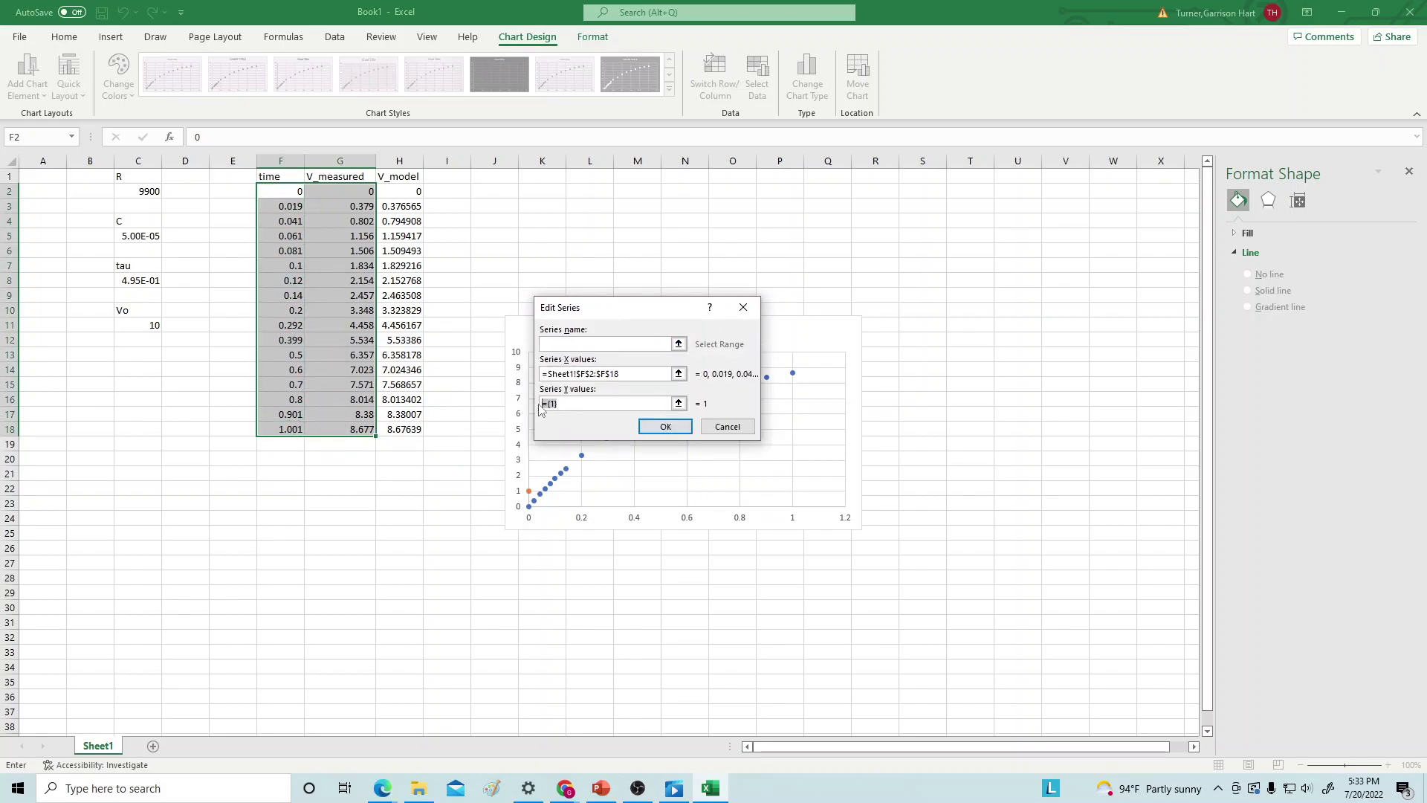
pyautogui.press('BackSpace')
pyautogui.moveTo(395, 200); pyautogui.dragTo(405, 430)
pyautogui.click(661, 429)
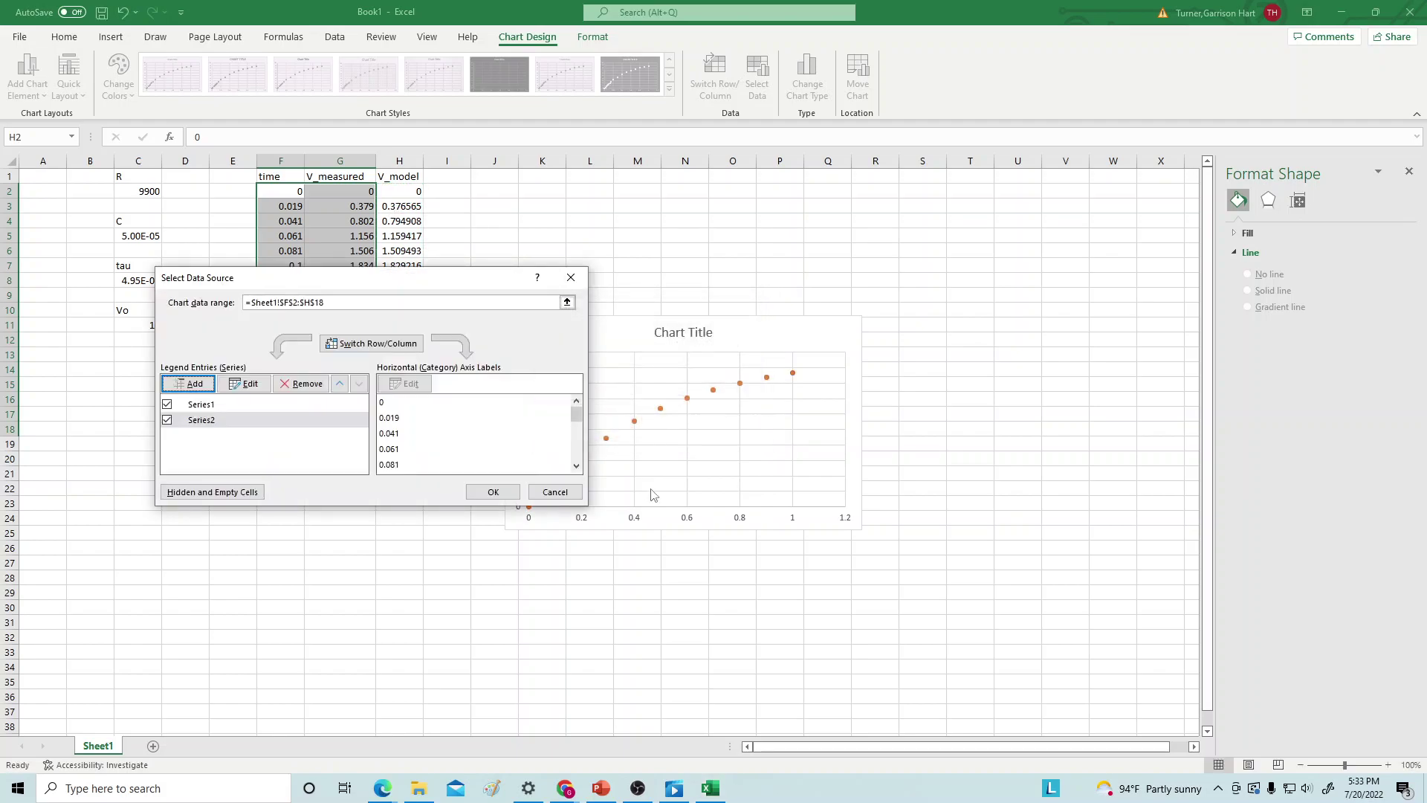
pyautogui.click(476, 491)
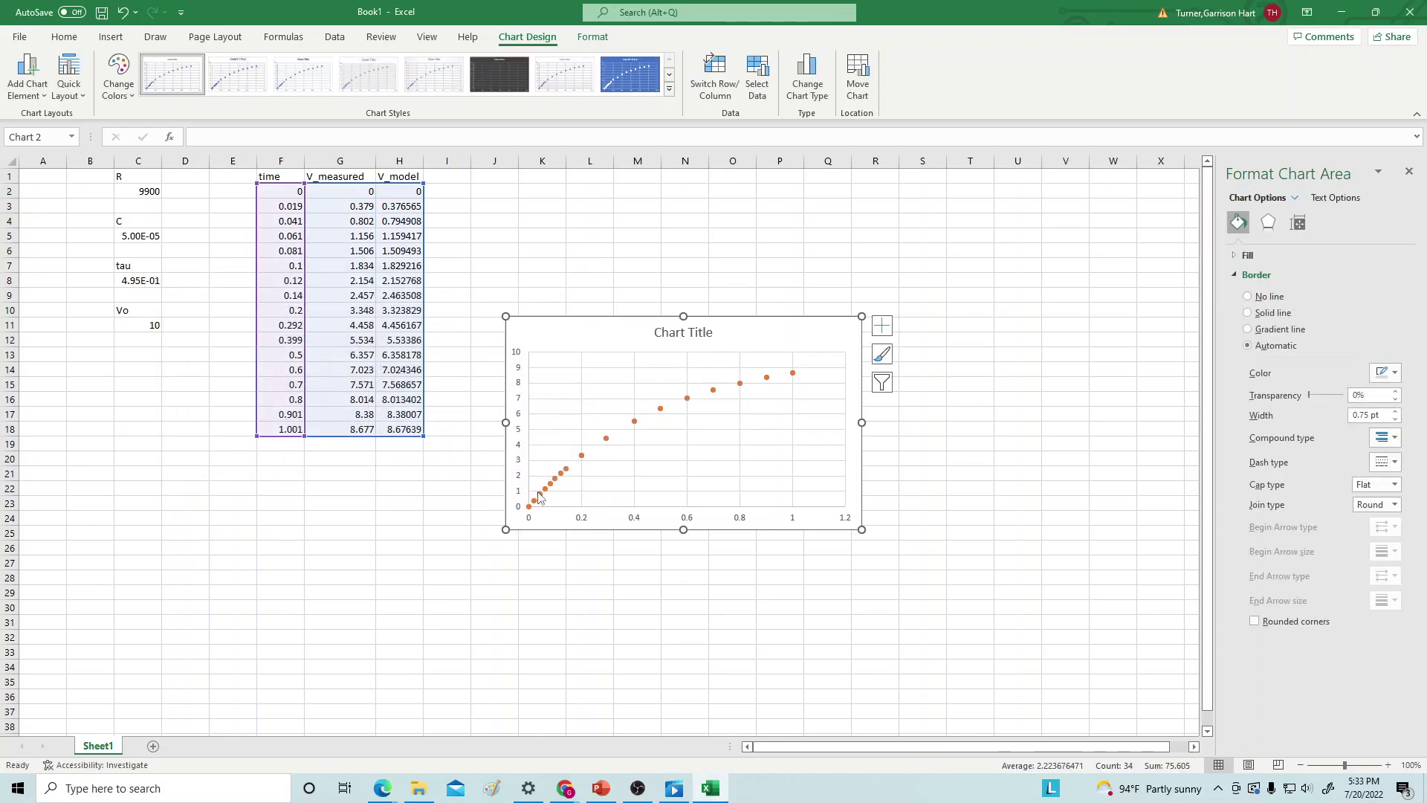
pyautogui.rightClick(607, 439)
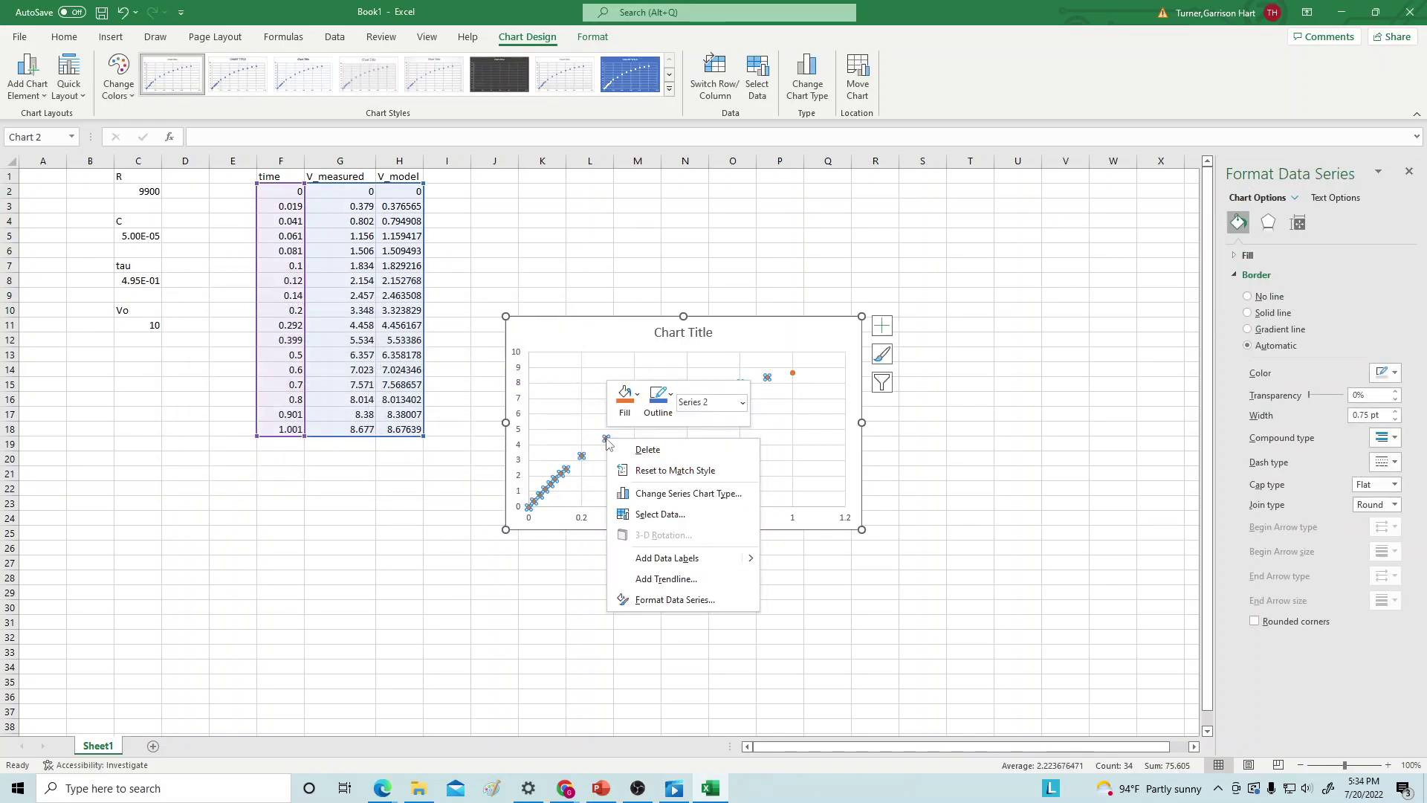
pyautogui.click(658, 602)
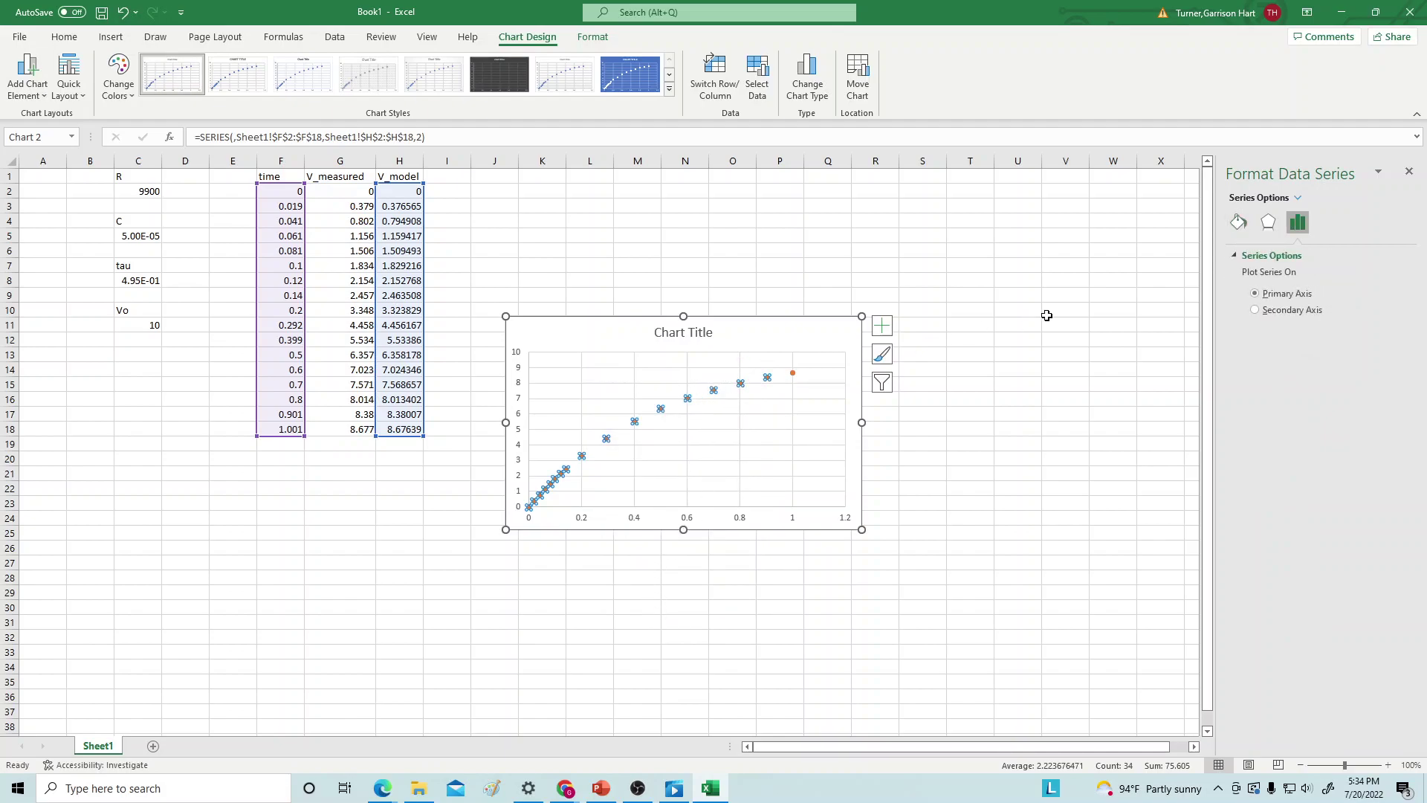
pyautogui.click(1410, 171)
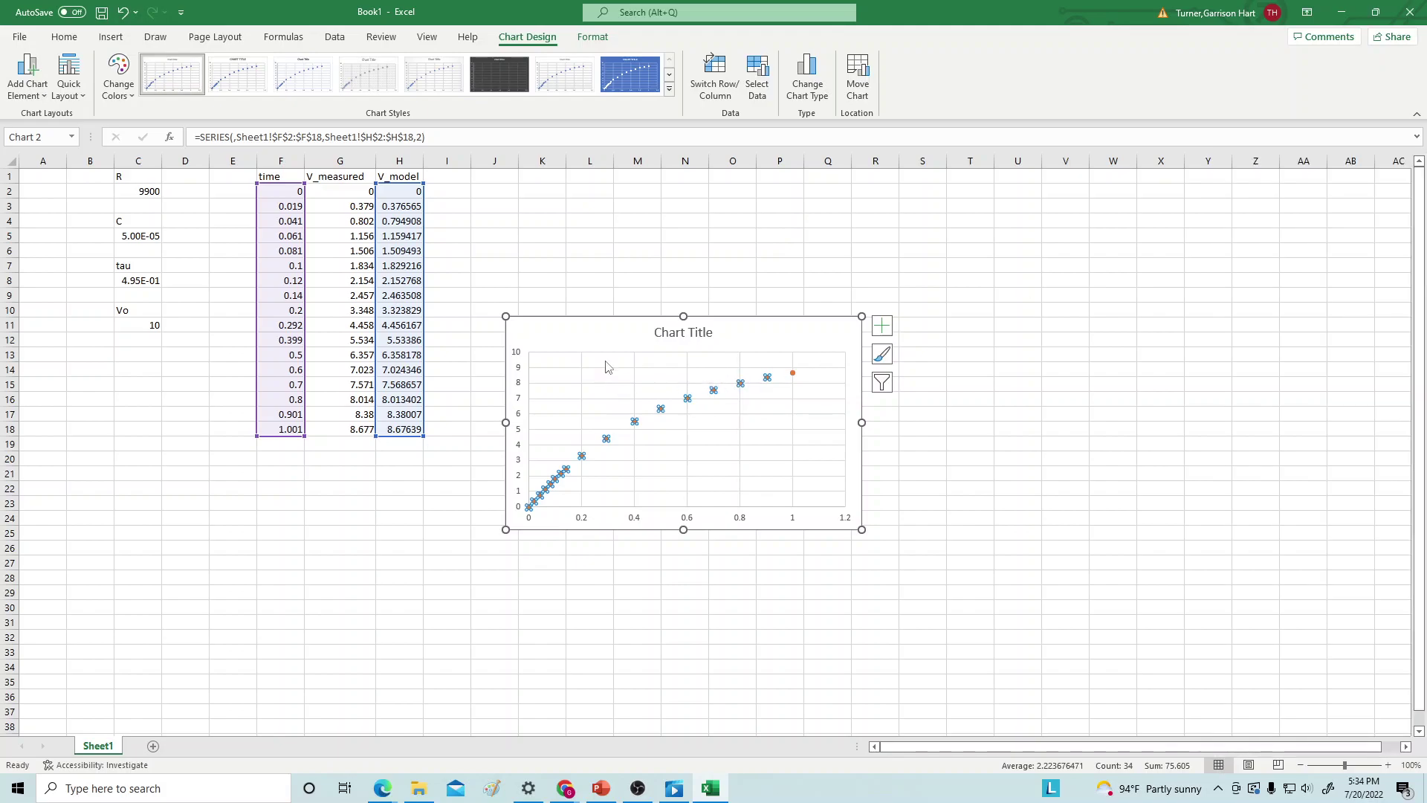
pyautogui.rightClick(586, 337)
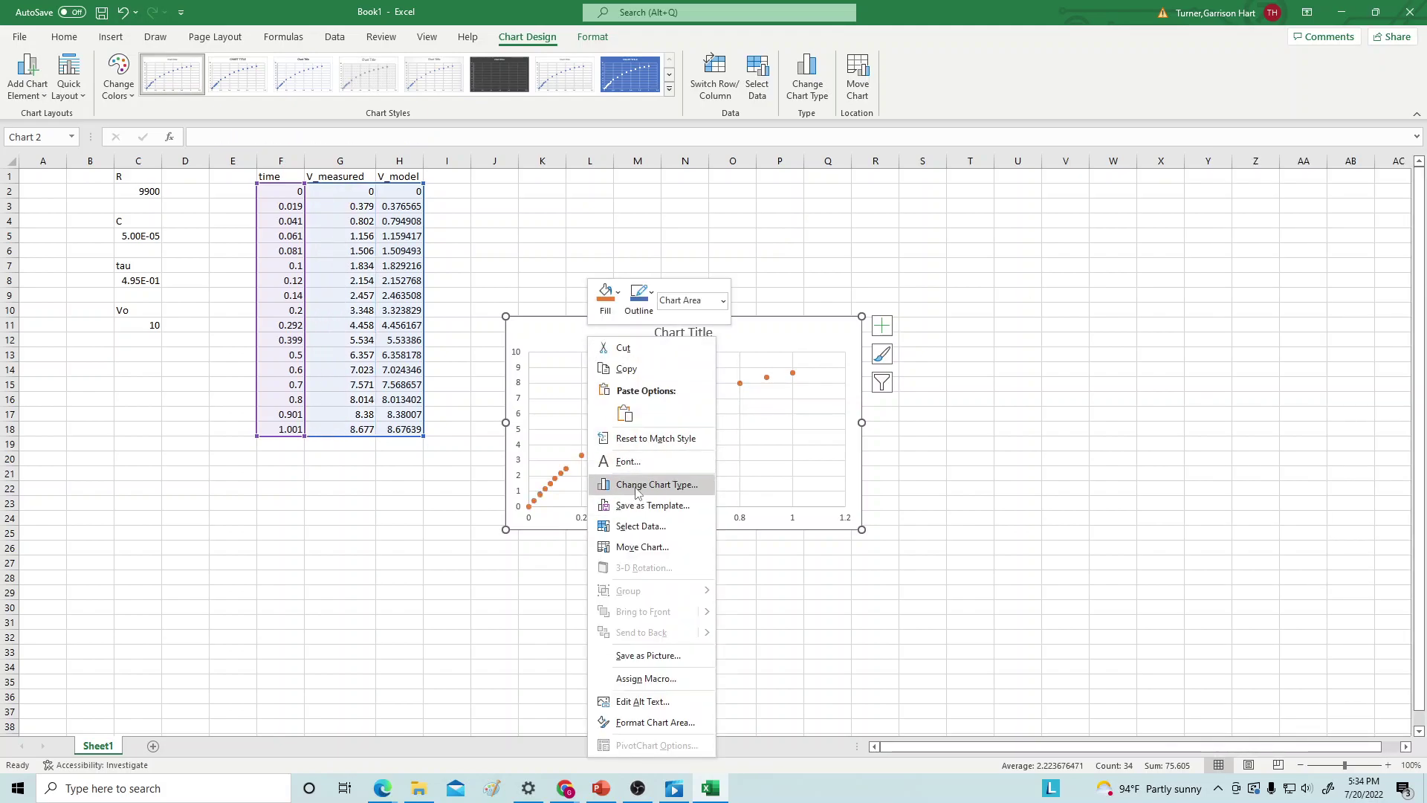
pyautogui.click(636, 485)
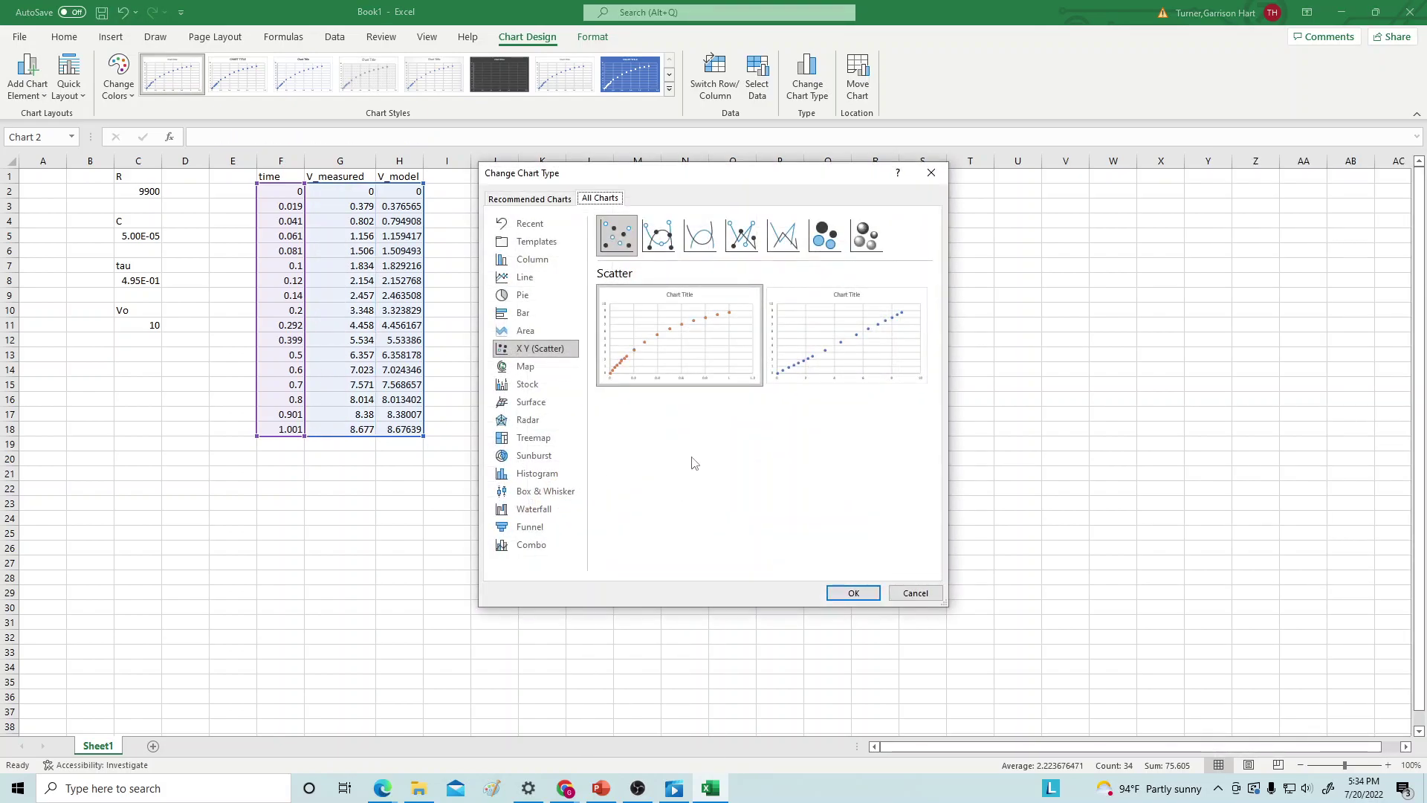
pyautogui.moveTo(623, 383)
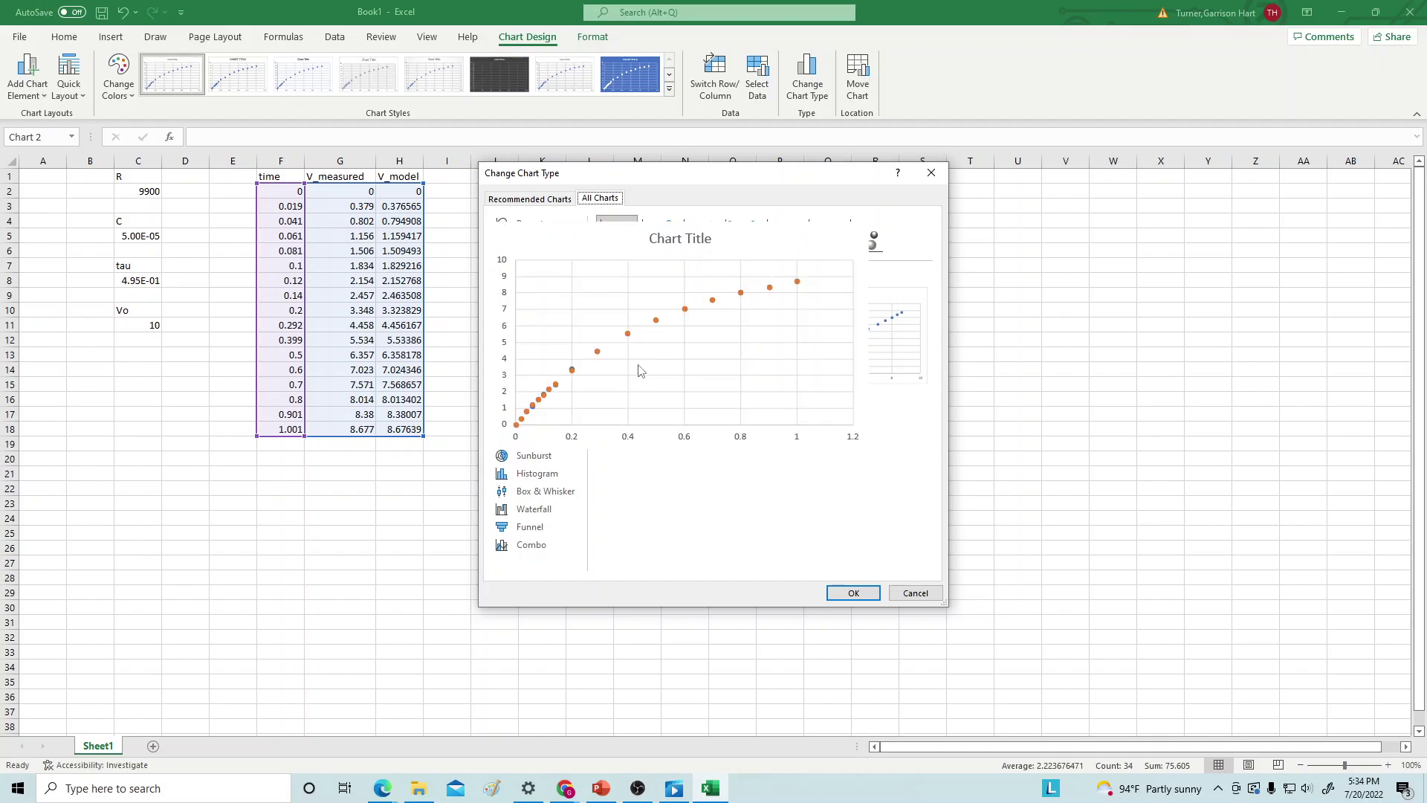
pyautogui.click(914, 593)
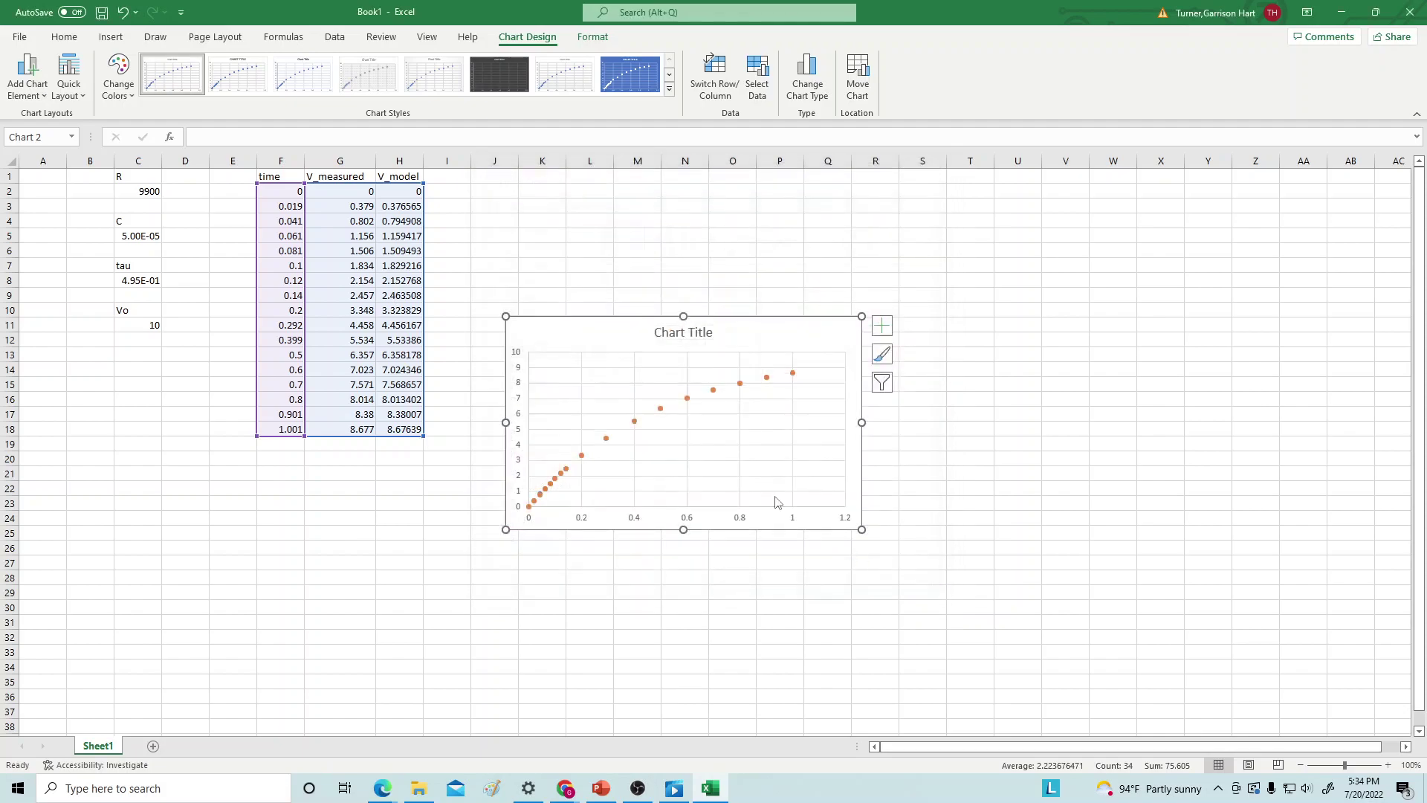
pyautogui.rightClick(621, 361)
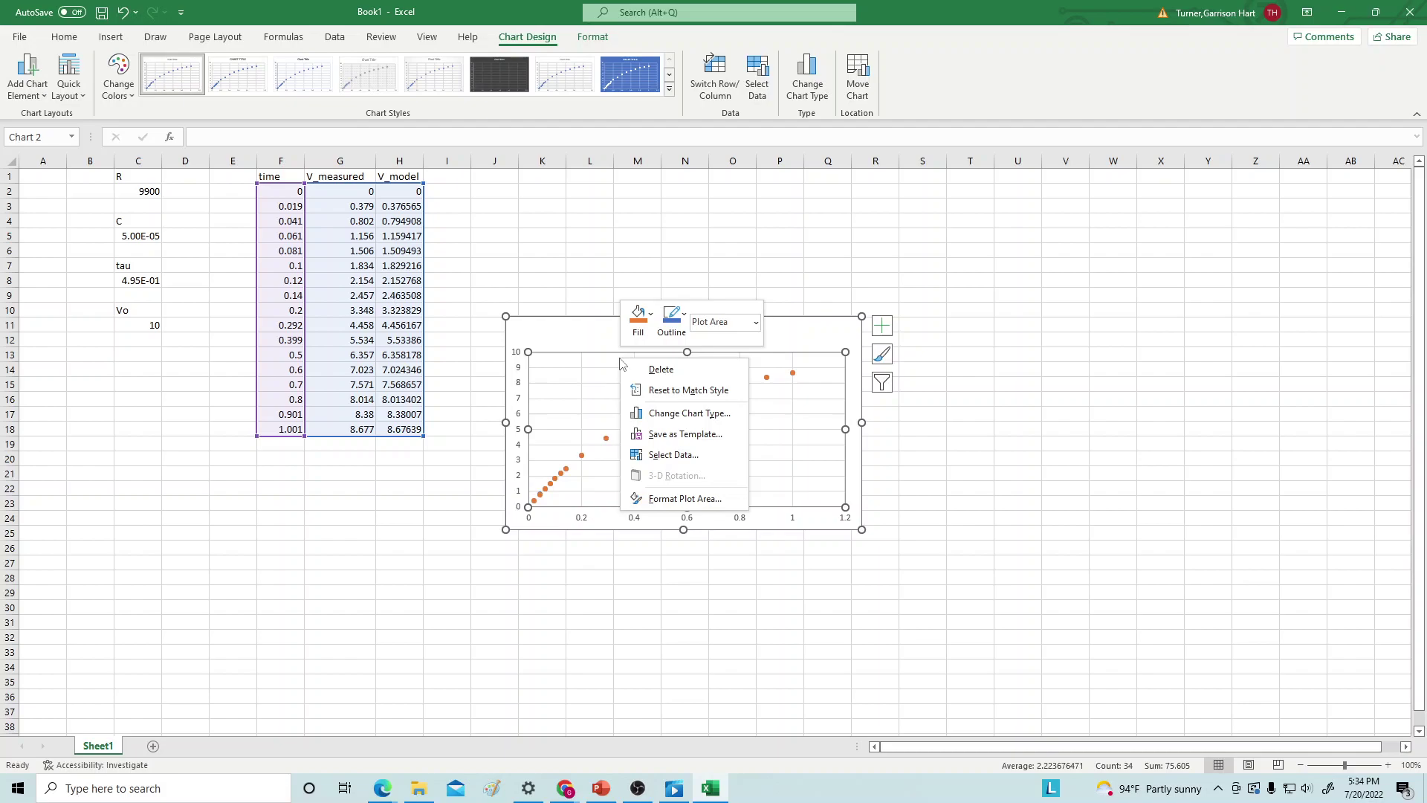
pyautogui.click(658, 413)
pyautogui.click(915, 592)
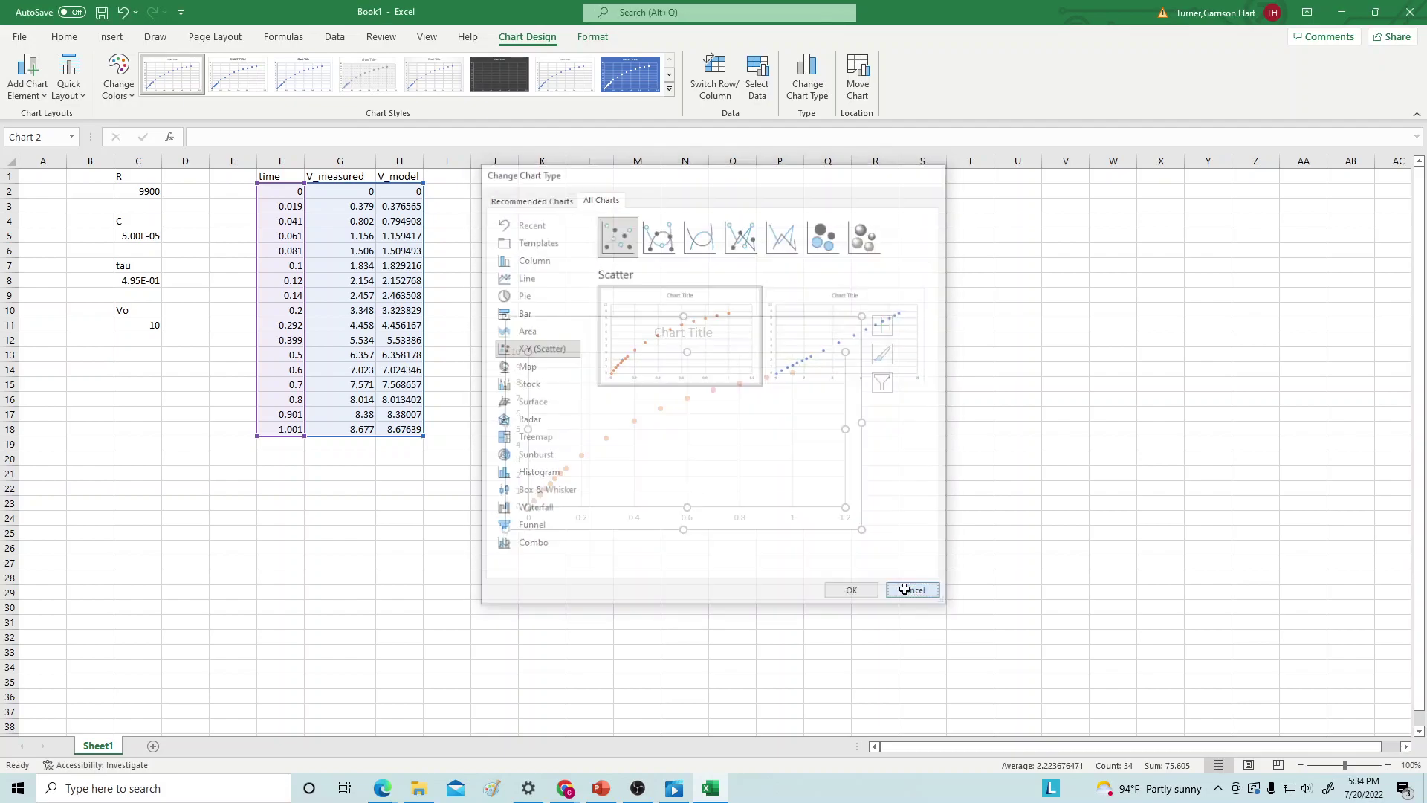
# Change the chart type of the V_model series, Series2, to Scatter with Smooth Lines, keeping Series1 as a plain Scatter.
pyautogui.rightClick(636, 421)
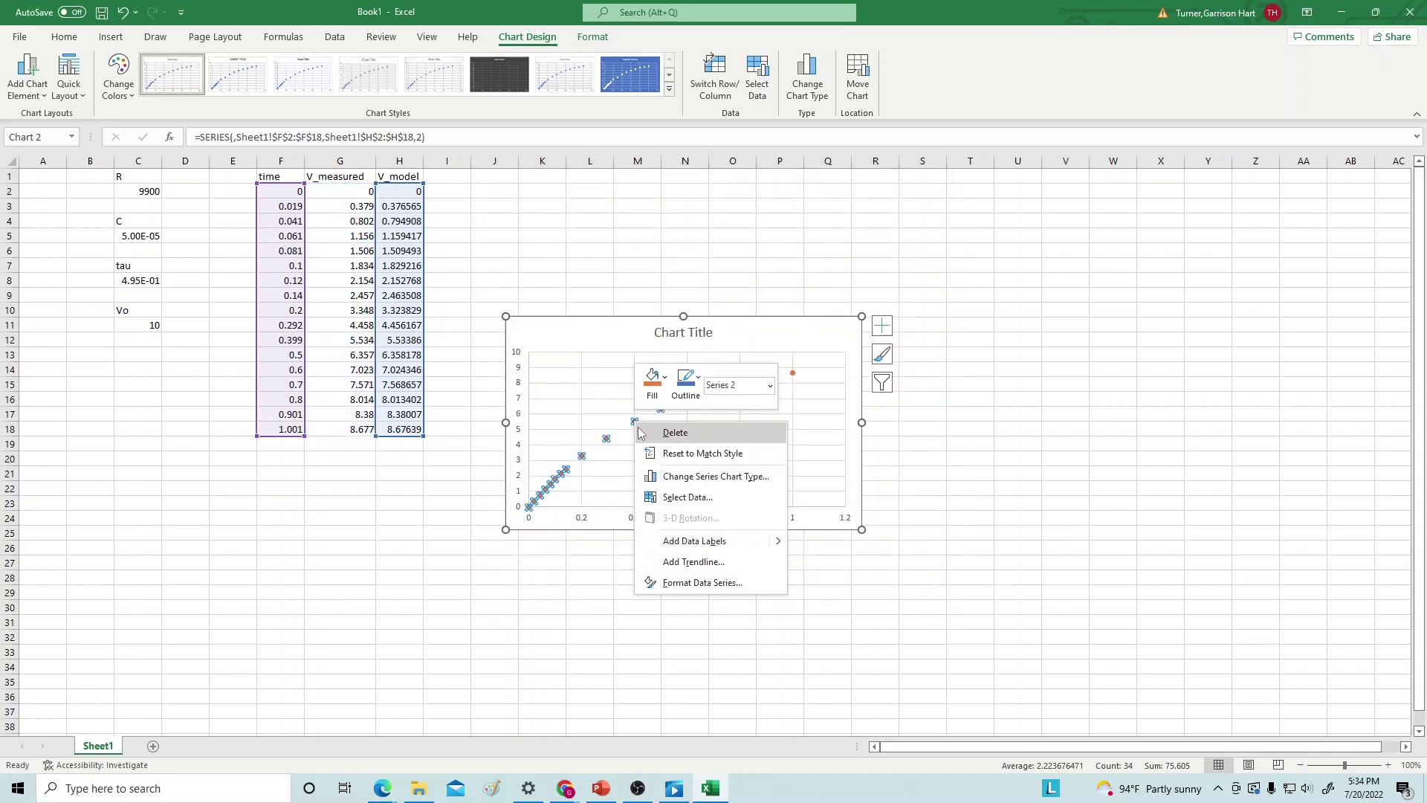
pyautogui.click(673, 476)
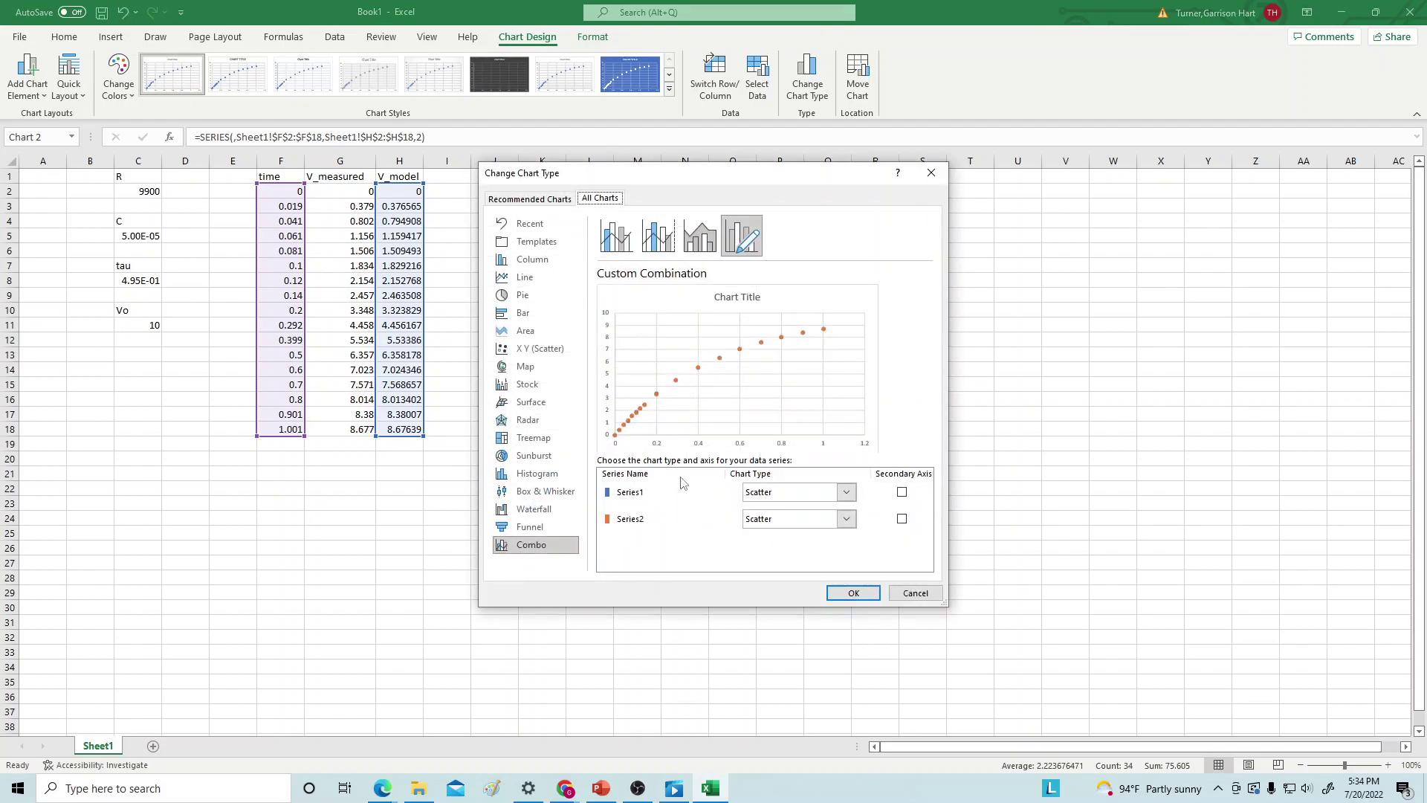
pyautogui.click(847, 519)
pyautogui.click(852, 493)
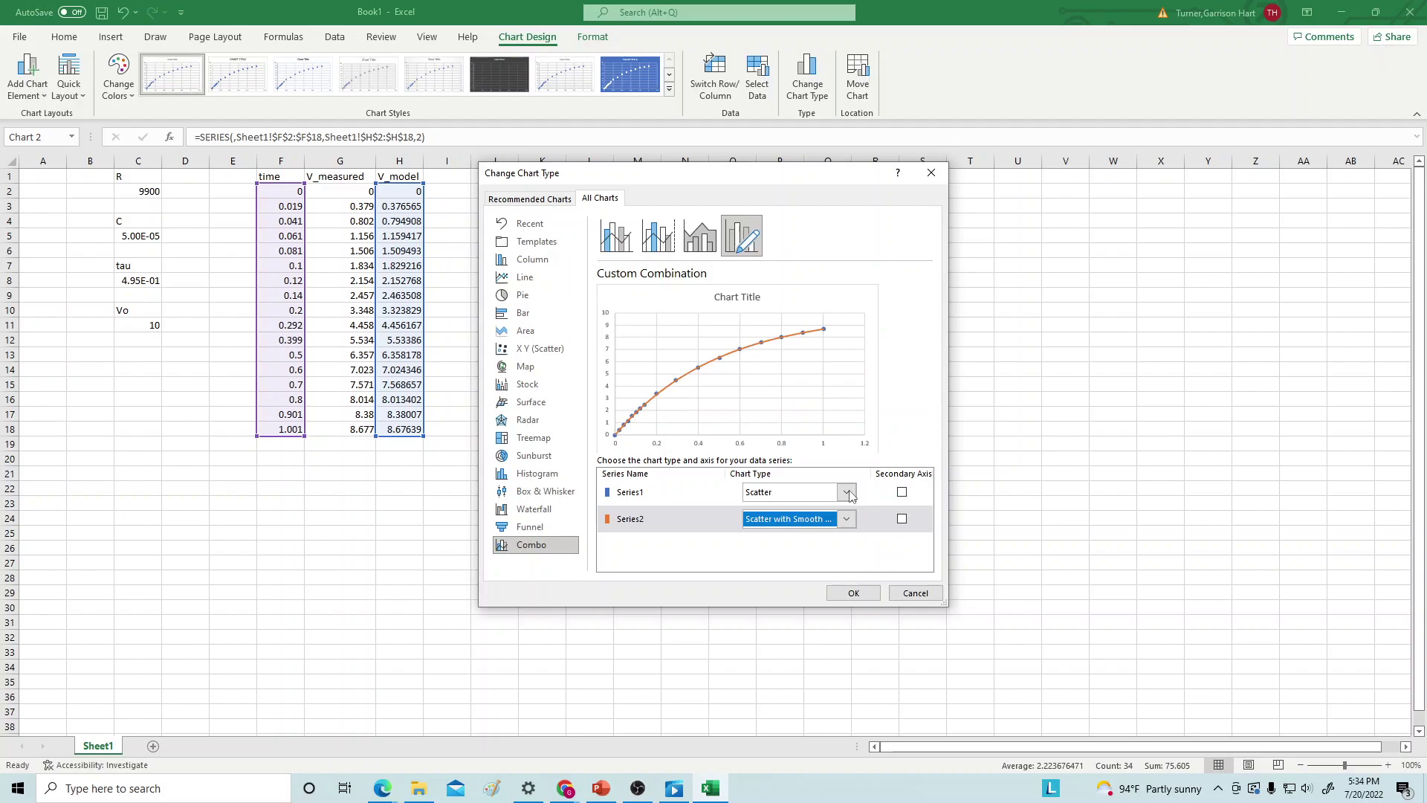
pyautogui.click(848, 595)
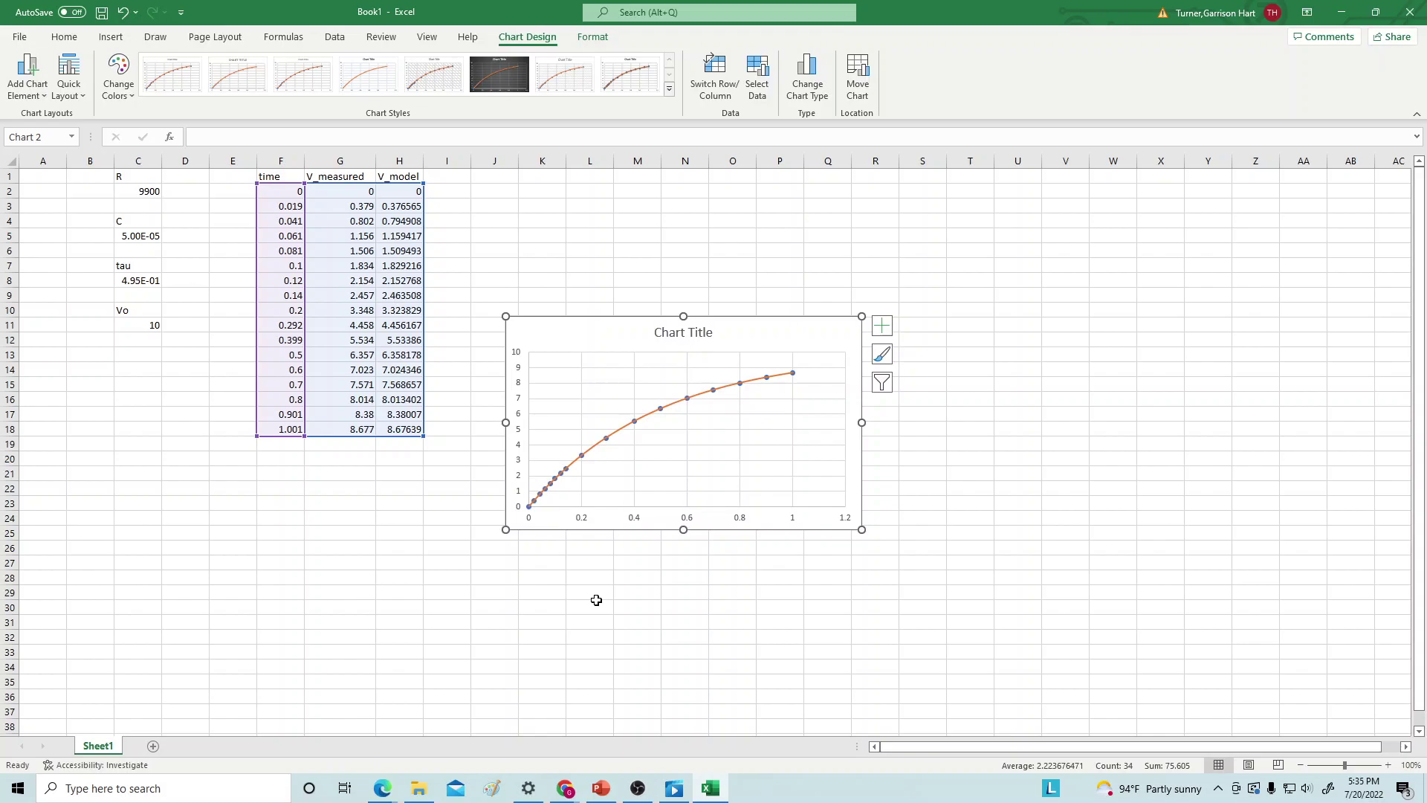
# Switch to PowerPoint and draw a curved arrow above the boxed V₀(1−e^(−t/RC)) equation, pointing down at it.
pyautogui.click(601, 788)
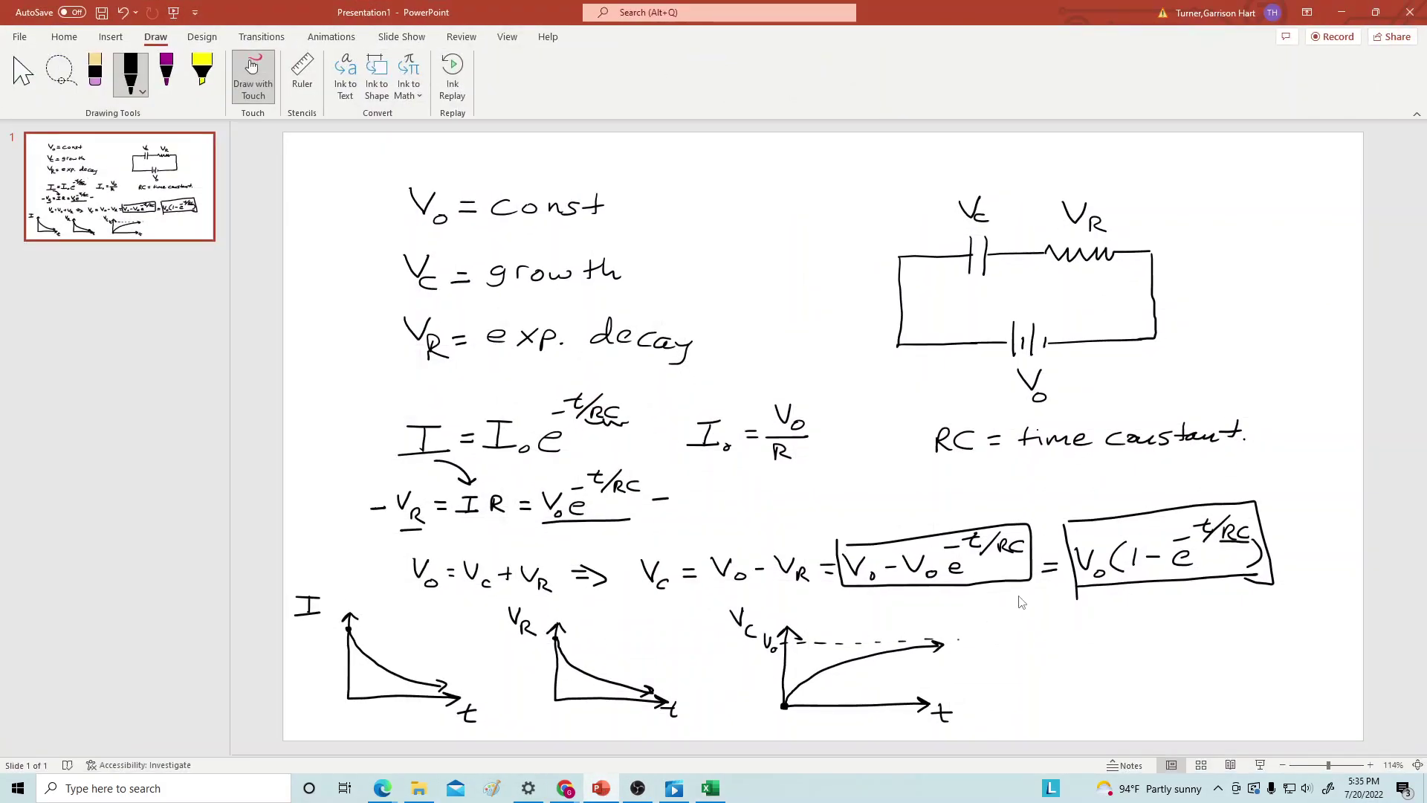
pyautogui.moveTo(1137, 472)
pyautogui.mouseDown()
pyautogui.moveTo(1154, 498)
pyautogui.moveTo(1158, 467)
pyautogui.moveTo(1145, 482)
pyautogui.moveTo(1100, 467)
pyautogui.mouseUp()
# Return to Excel to review the V_model formula in H2, and switch back to PowerPoint to compare it with the boxed equation.
pyautogui.click(711, 788)
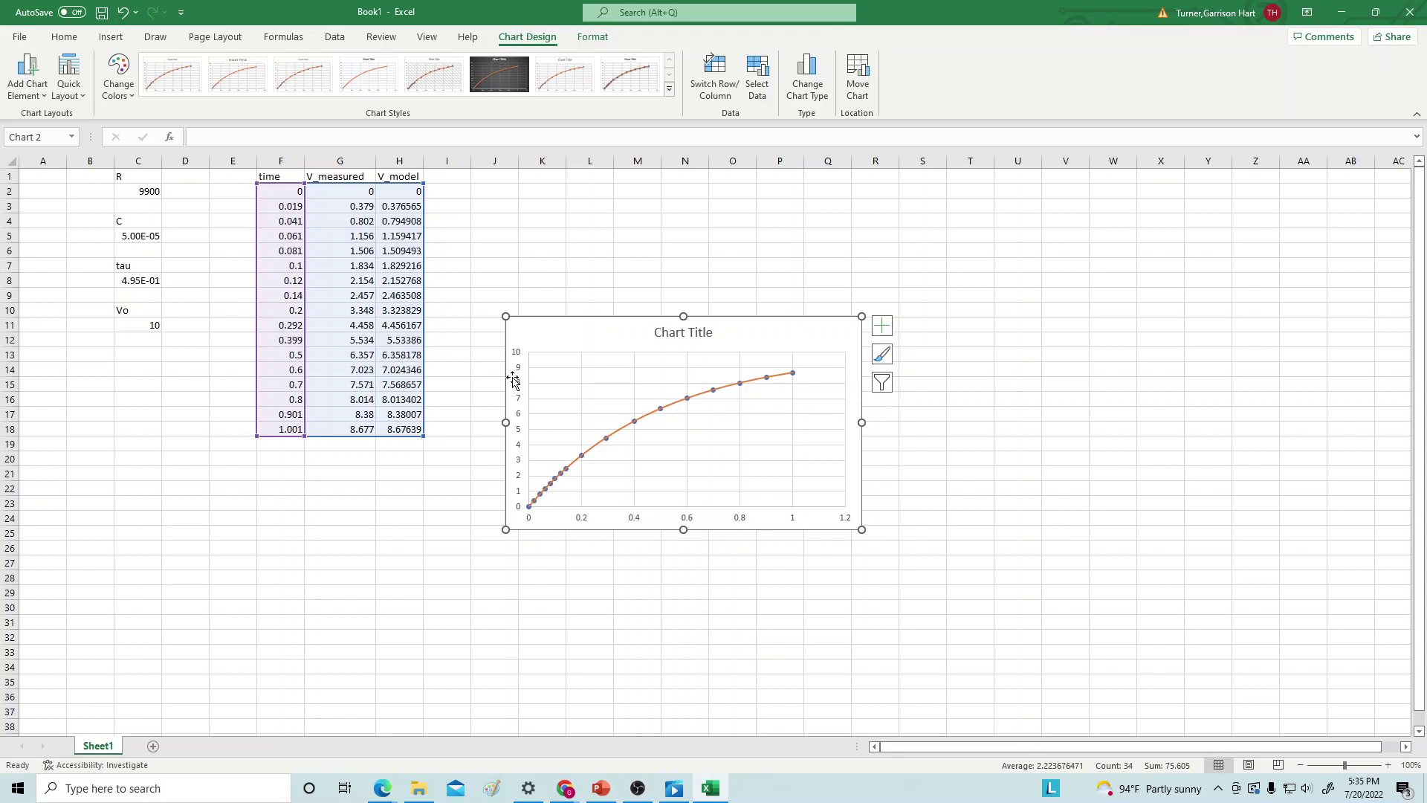
pyautogui.click(400, 189)
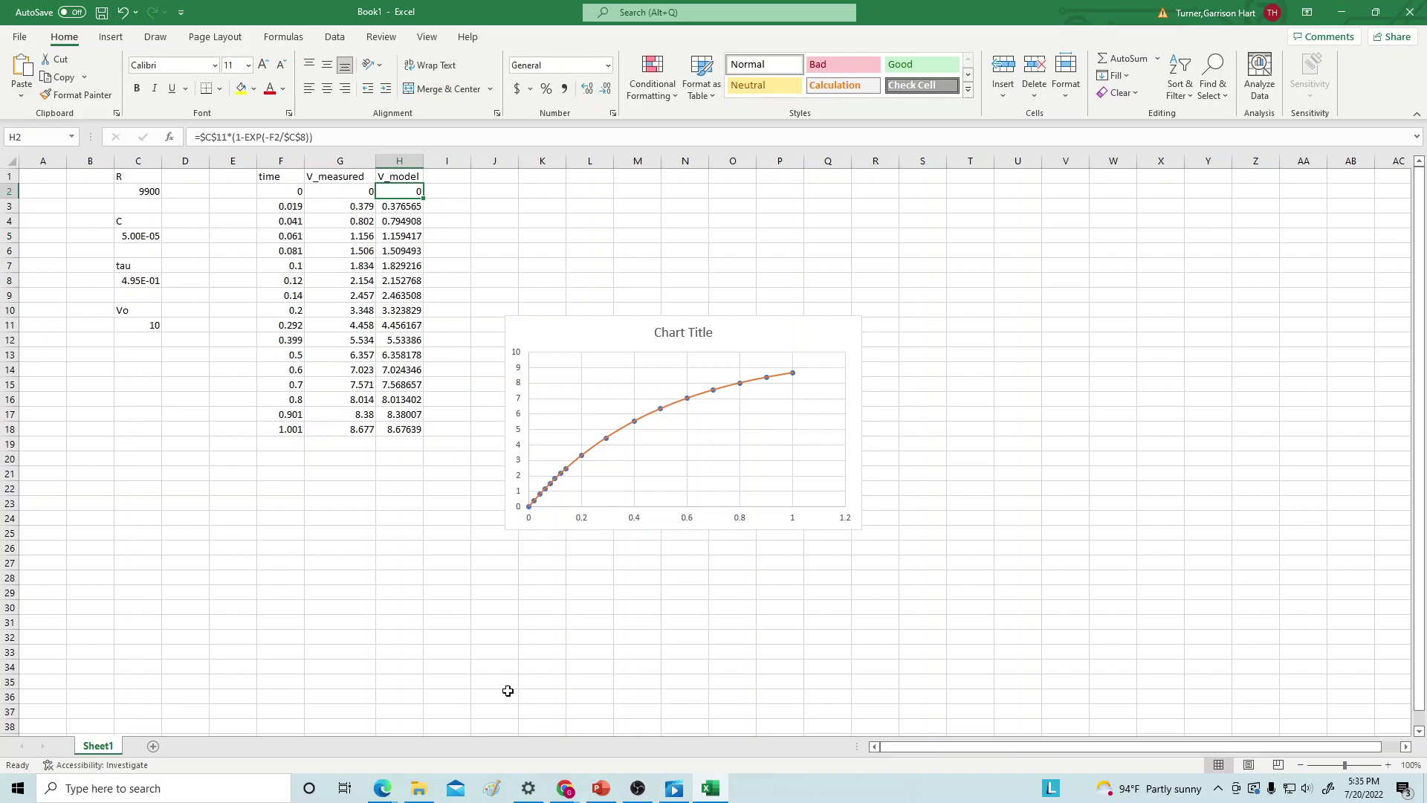
pyautogui.click(600, 788)
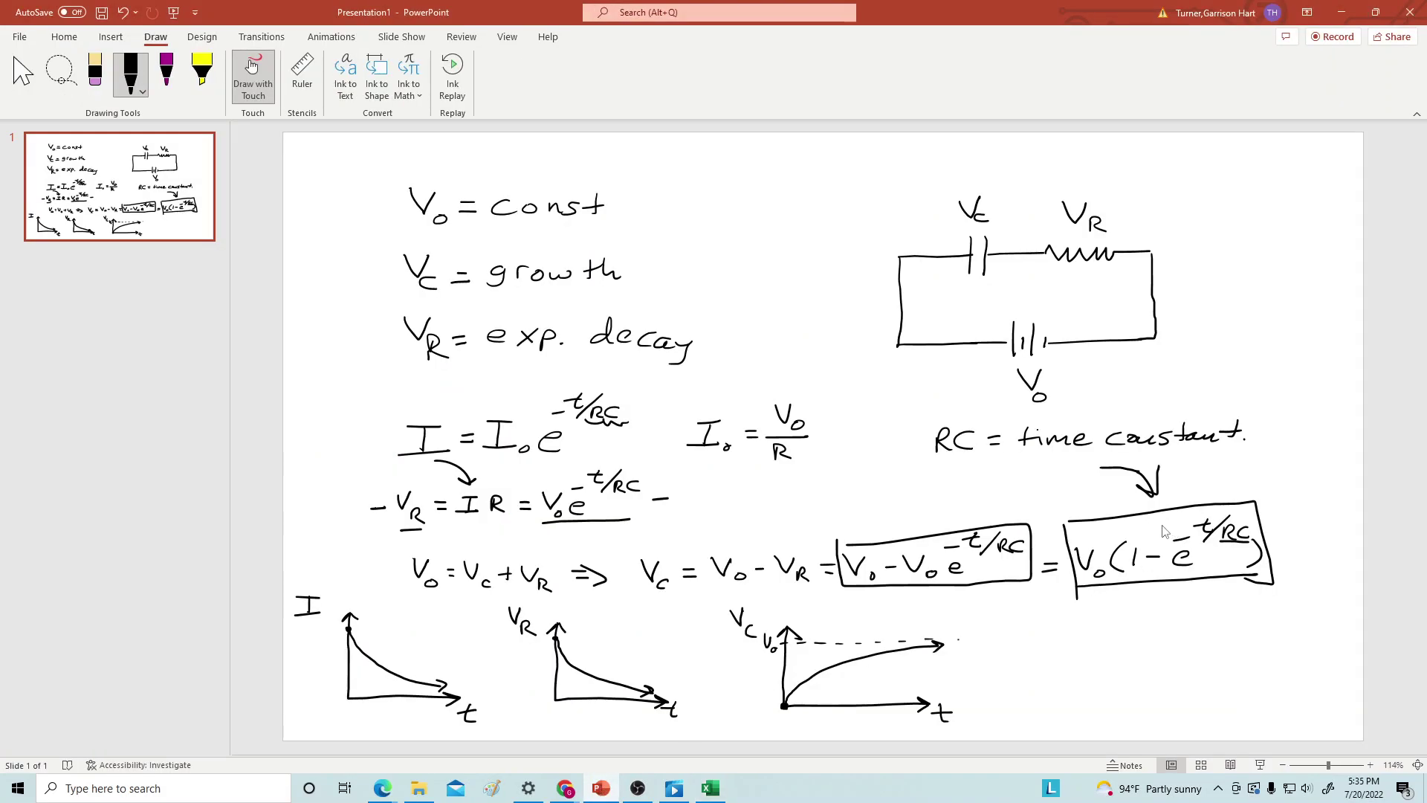